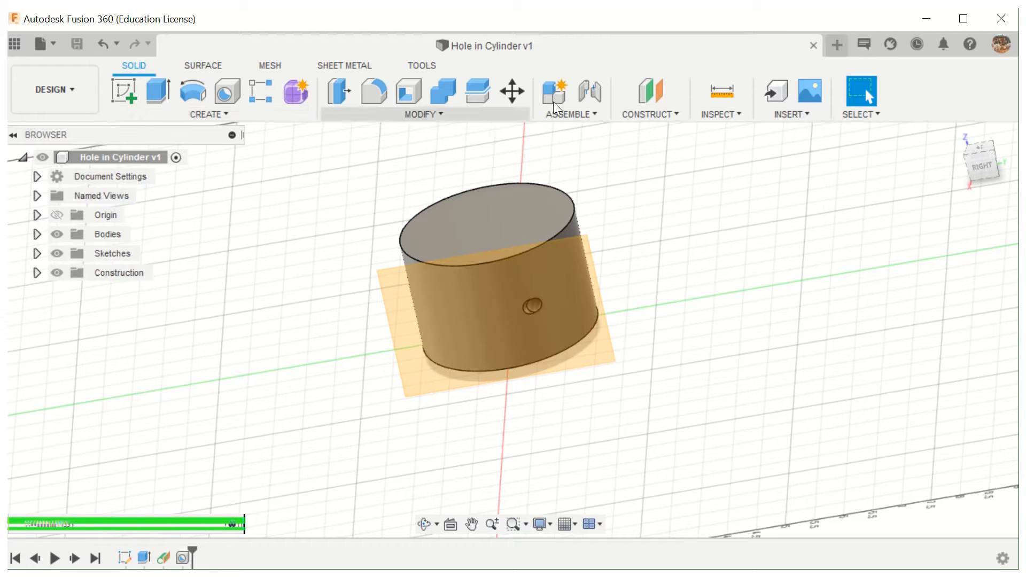
- Create a new design and start a sketch on the front (XZ) plane
click(837, 45)
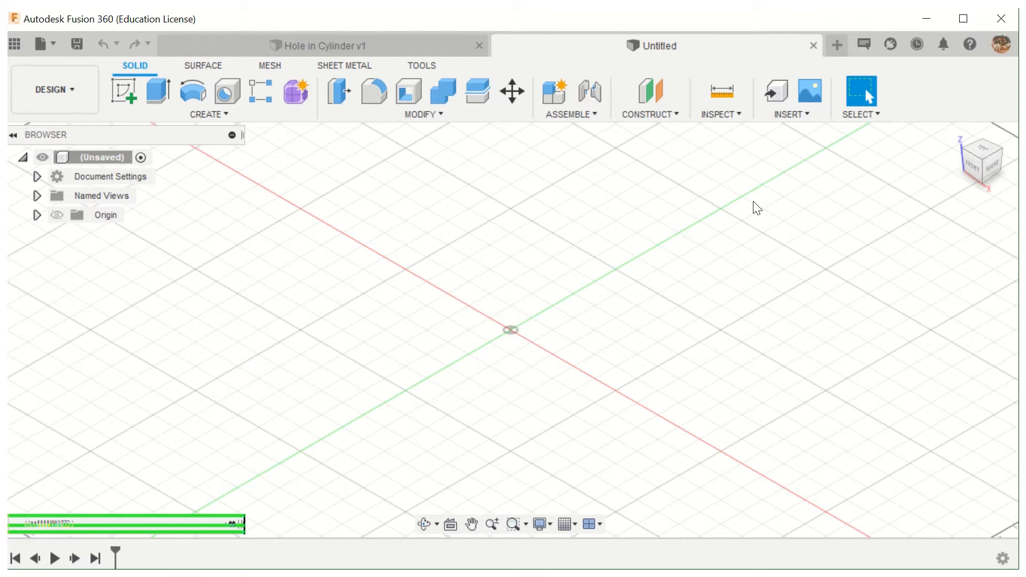
click(129, 90)
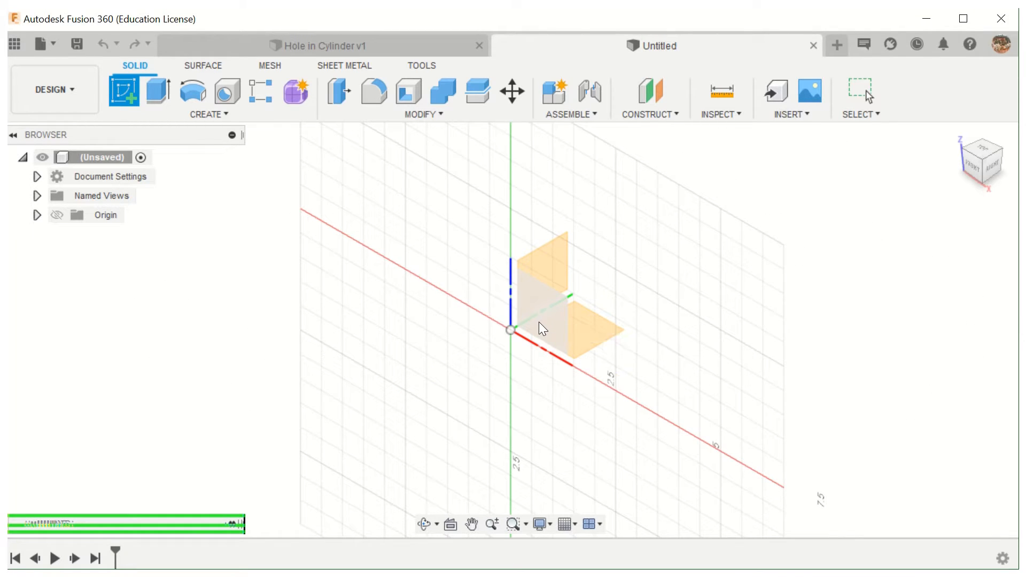
click(540, 322)
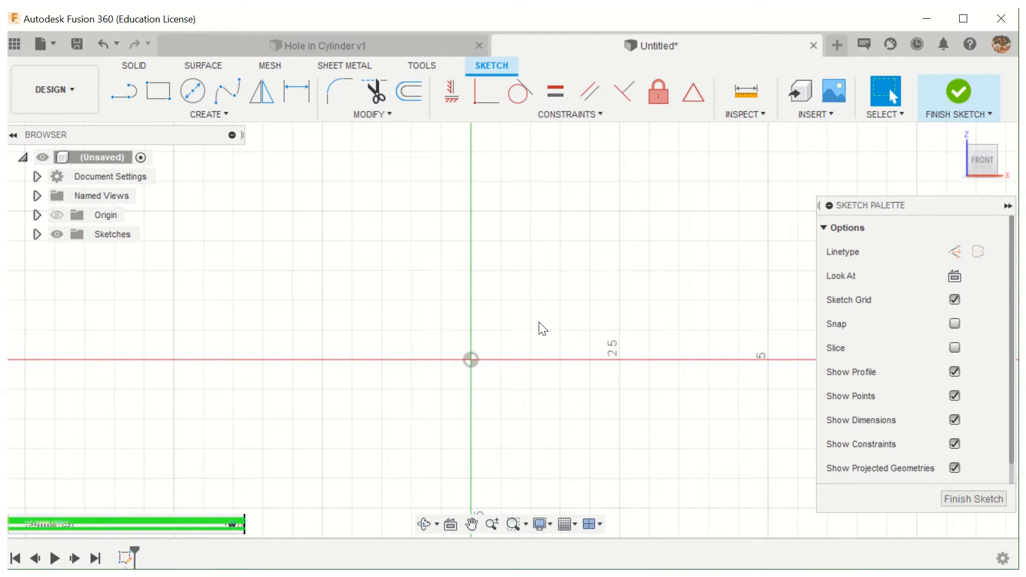
mouse_move(981, 156)
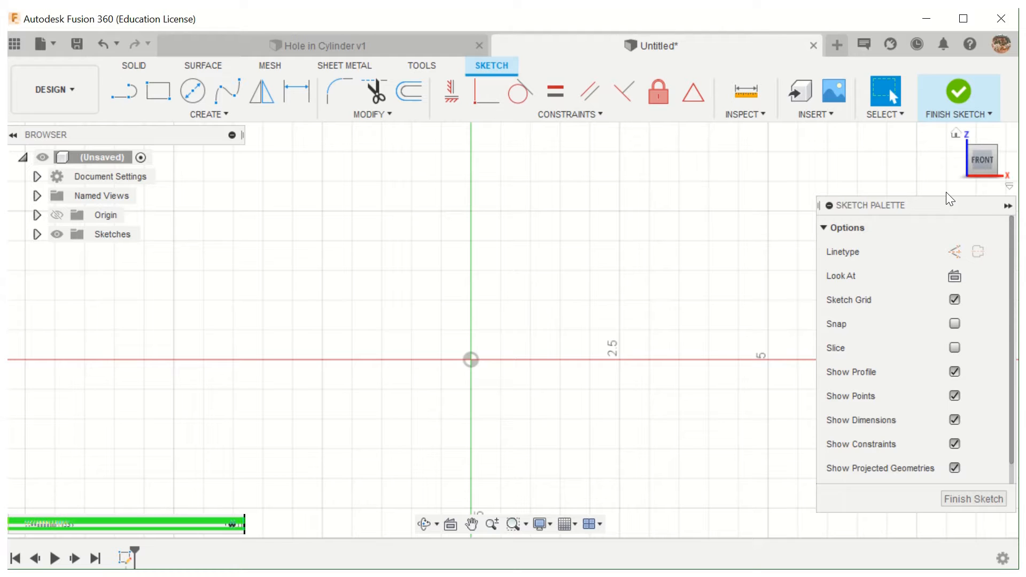
- Sketch a closed, irregular eight-line profile with a notch in its upper side and a horizontal base about 5.73 in long, and finish the sketch
click(129, 92)
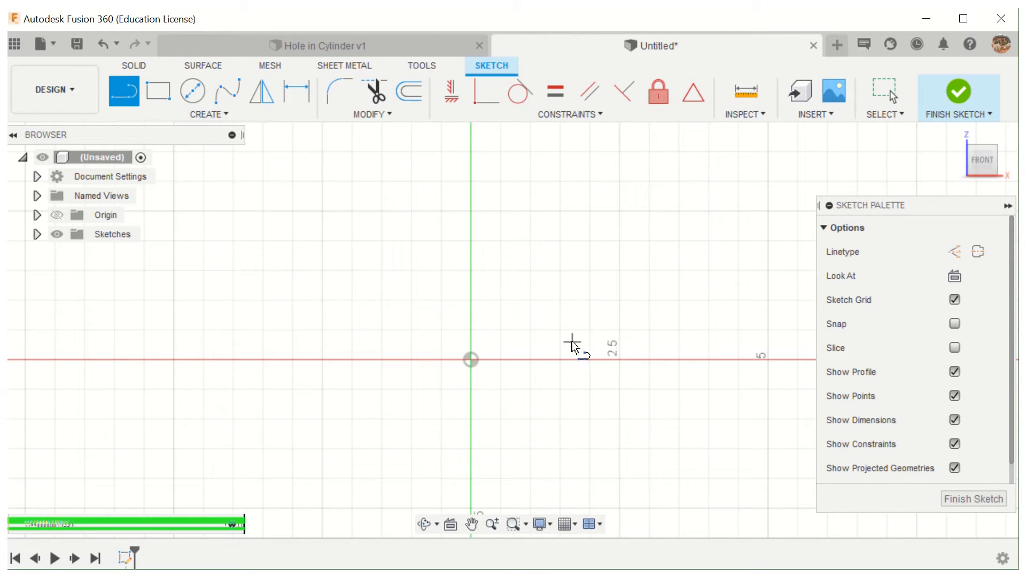
click(613, 380)
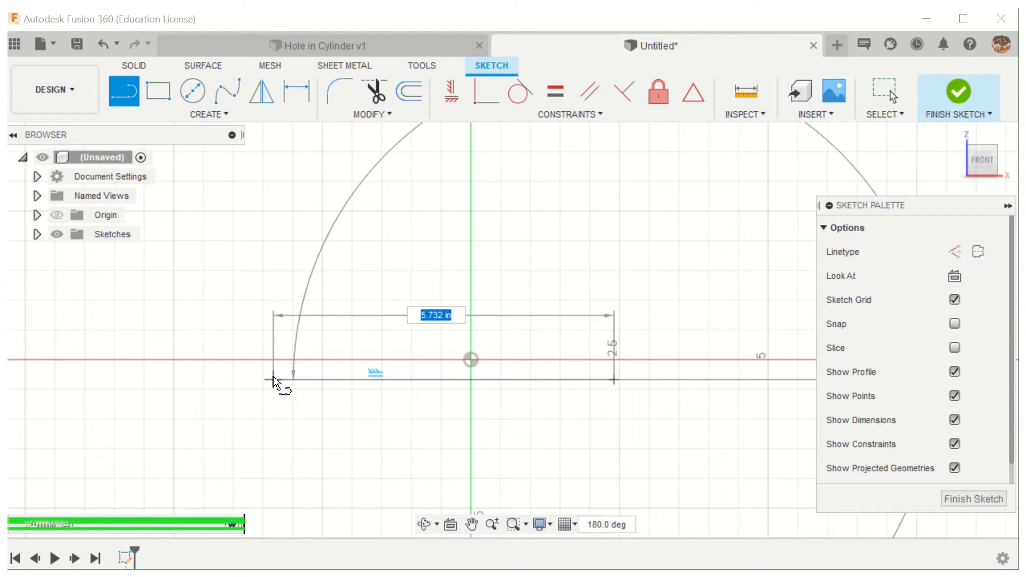
click(273, 379)
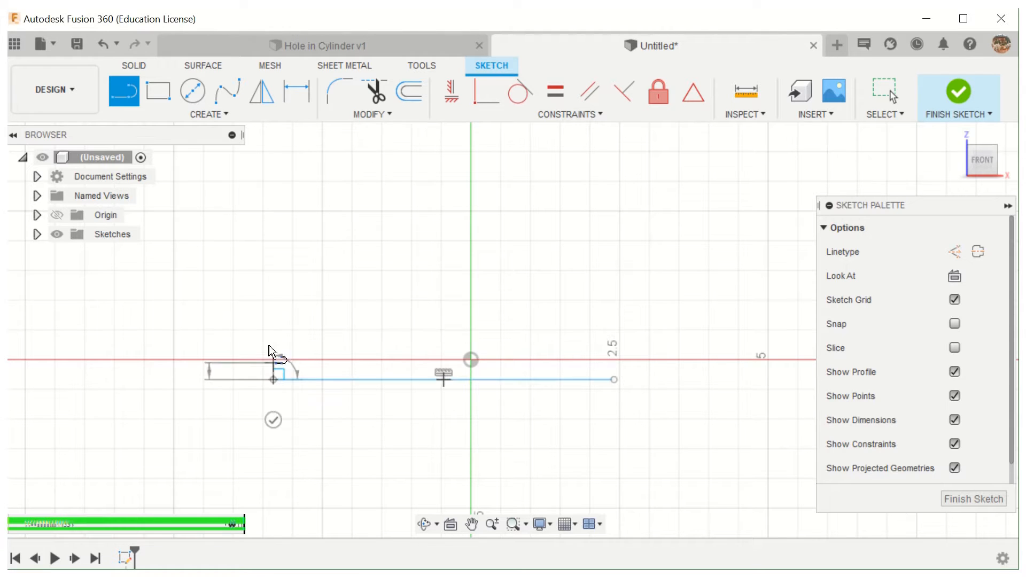
click(209, 202)
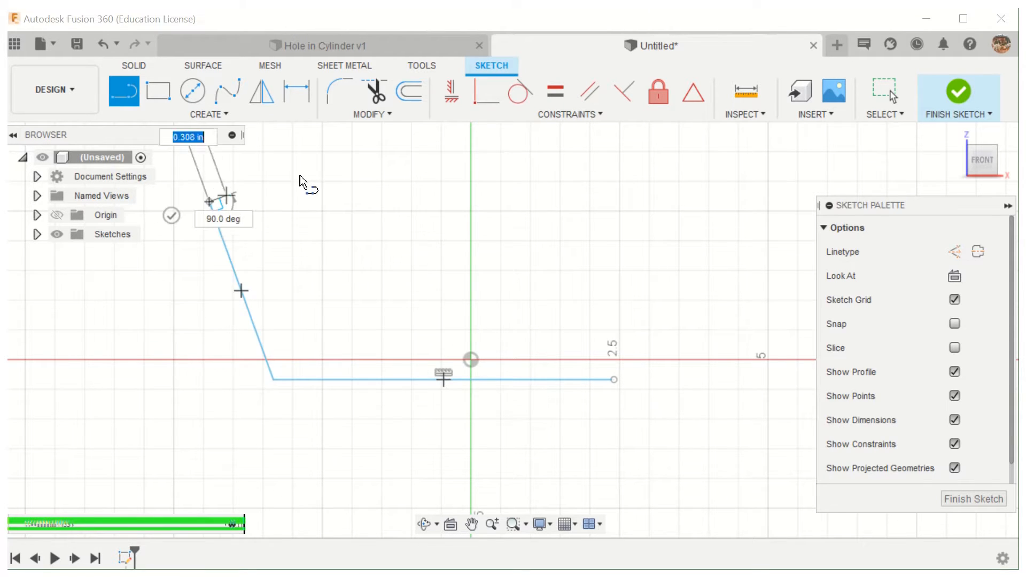
click(359, 160)
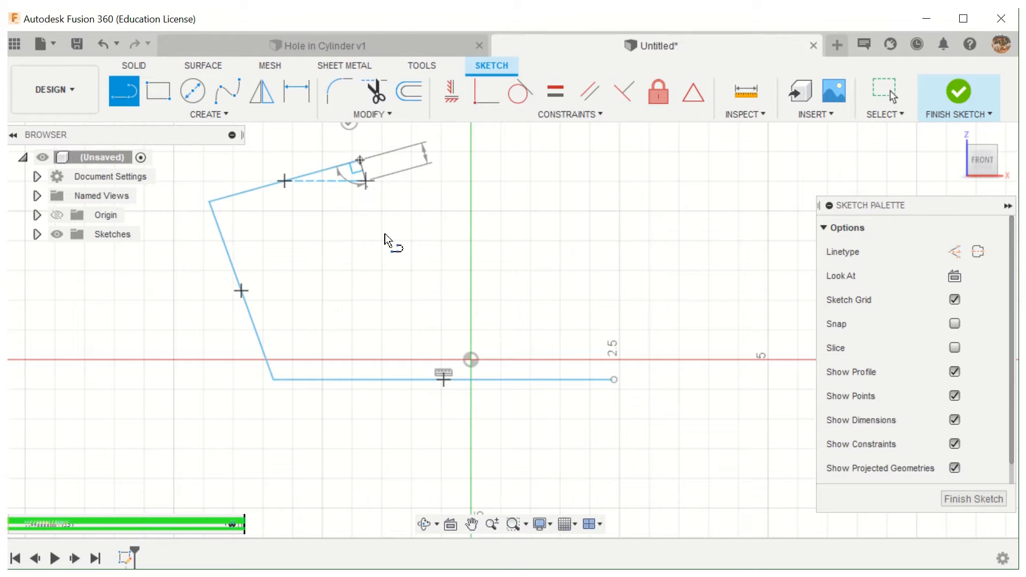
click(406, 284)
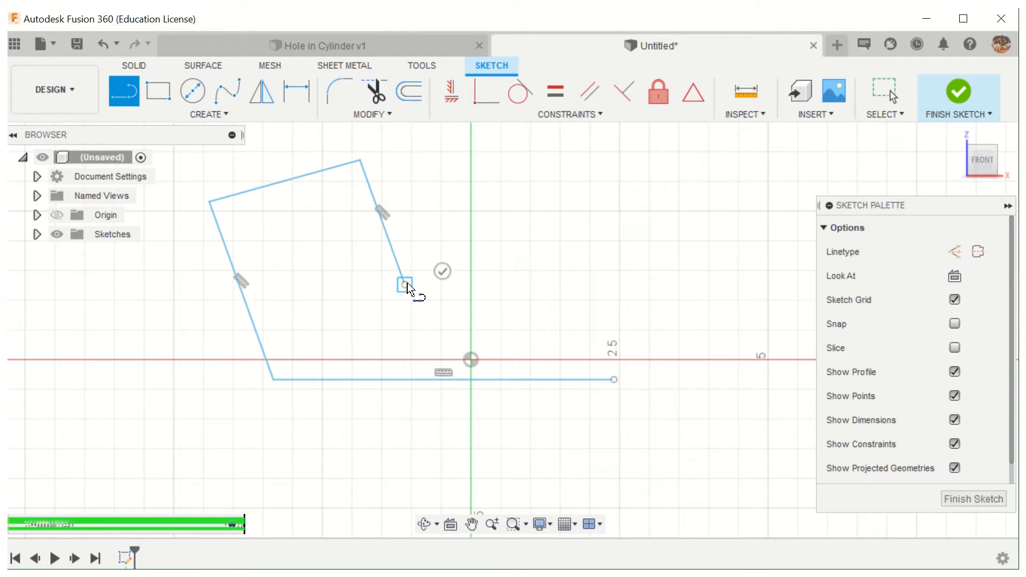
click(491, 305)
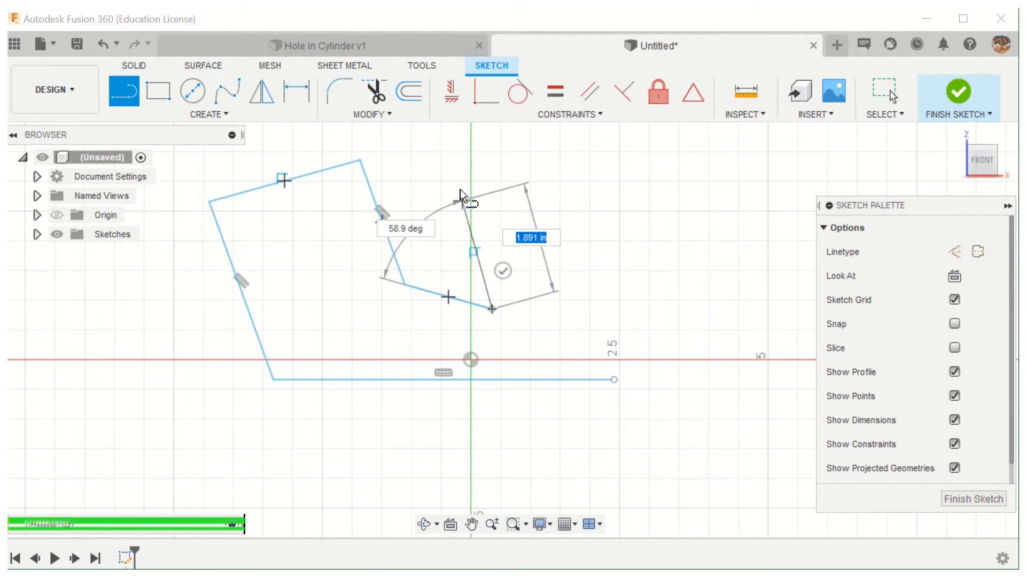
click(448, 151)
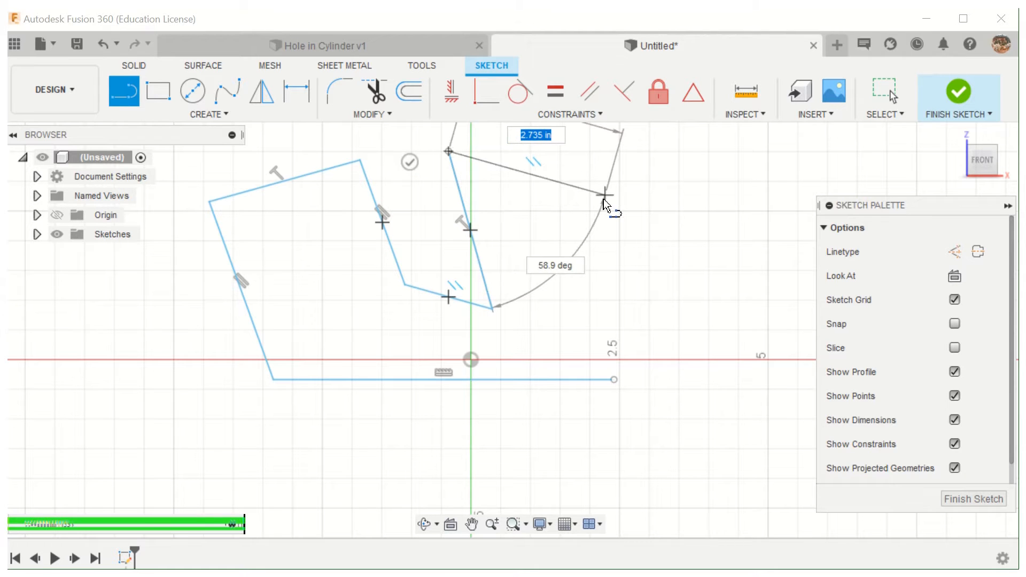
click(717, 212)
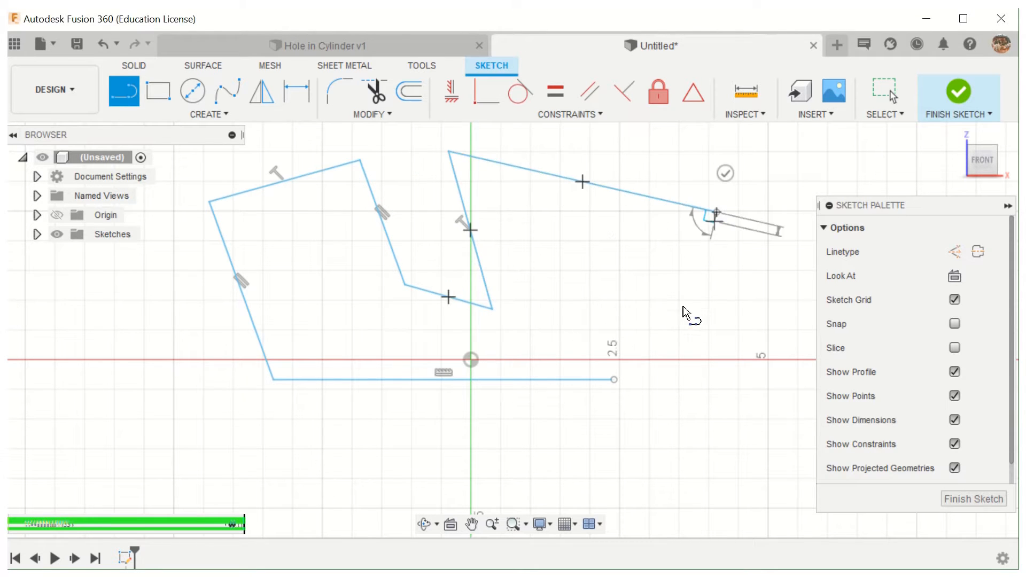
click(615, 380)
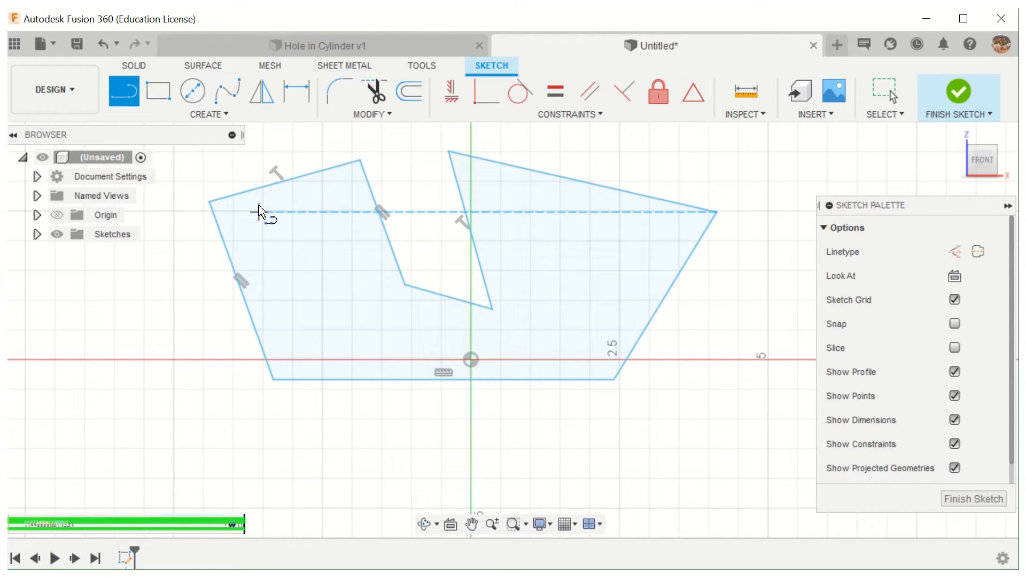
click(284, 179)
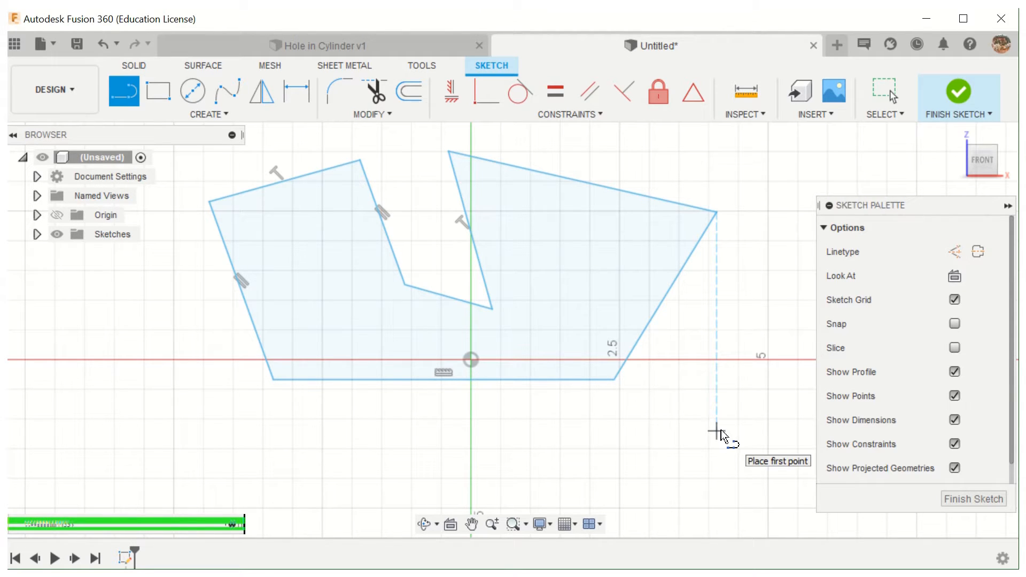
click(965, 500)
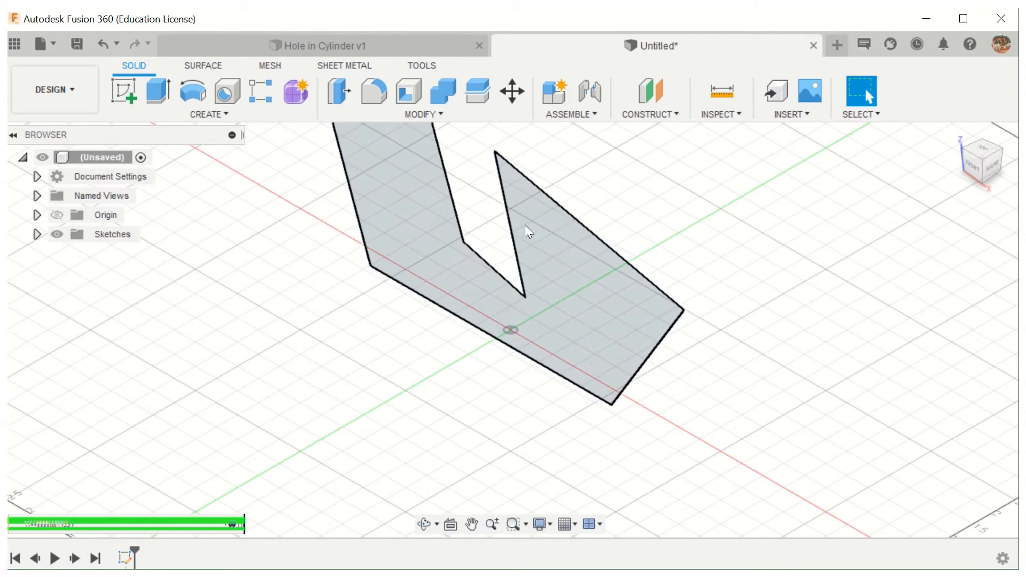
- From the front, move the profile's base down and back up, its right edge outward to about 2.82 in long, and its left edge slightly outward
click(970, 171)
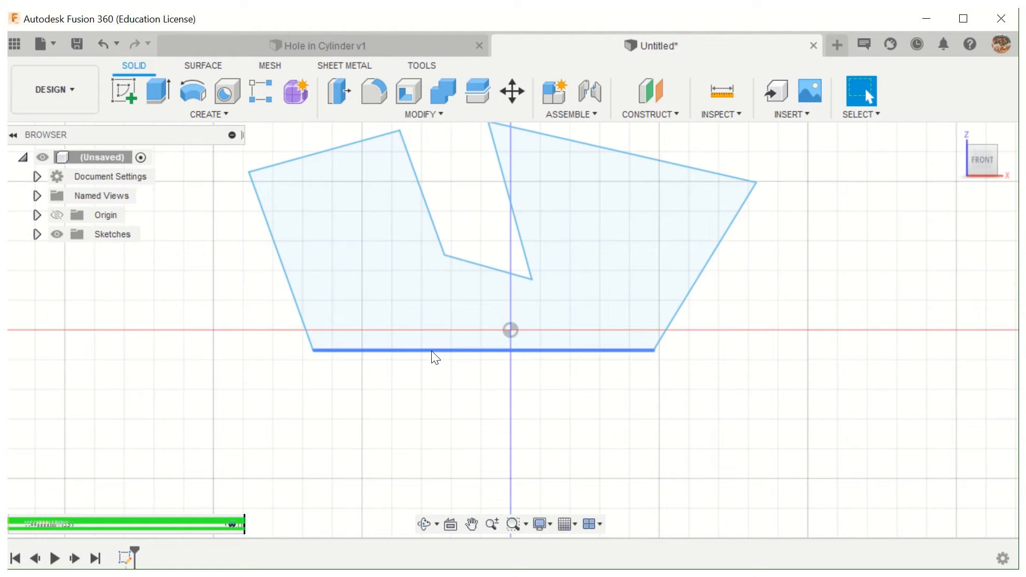
drag(433, 351, 433, 421)
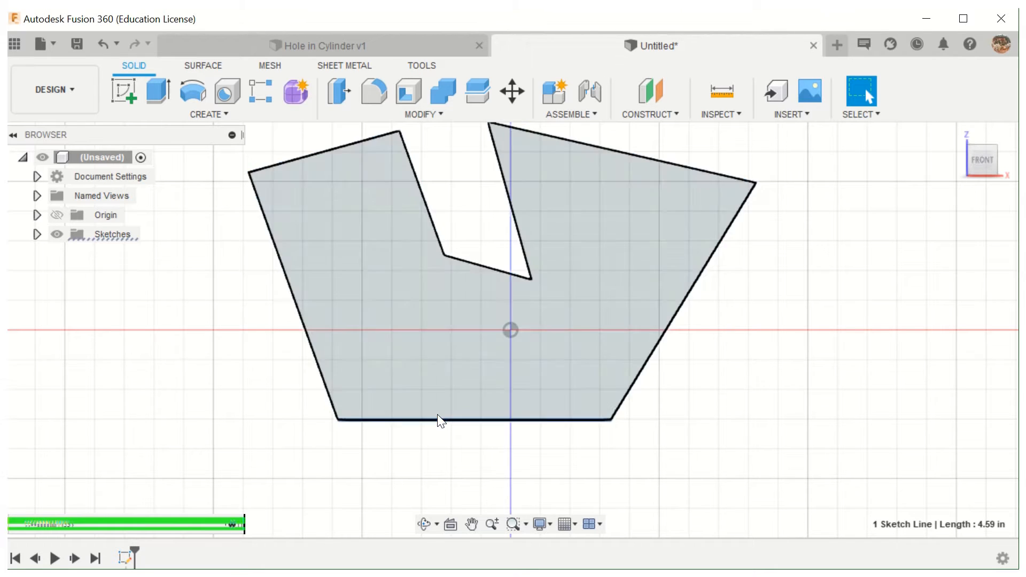
mouse_move(441, 420)
mouse_down()
mouse_move(450, 342)
mouse_move(453, 409)
mouse_move(463, 341)
mouse_move(470, 426)
mouse_move(482, 357)
mouse_up()
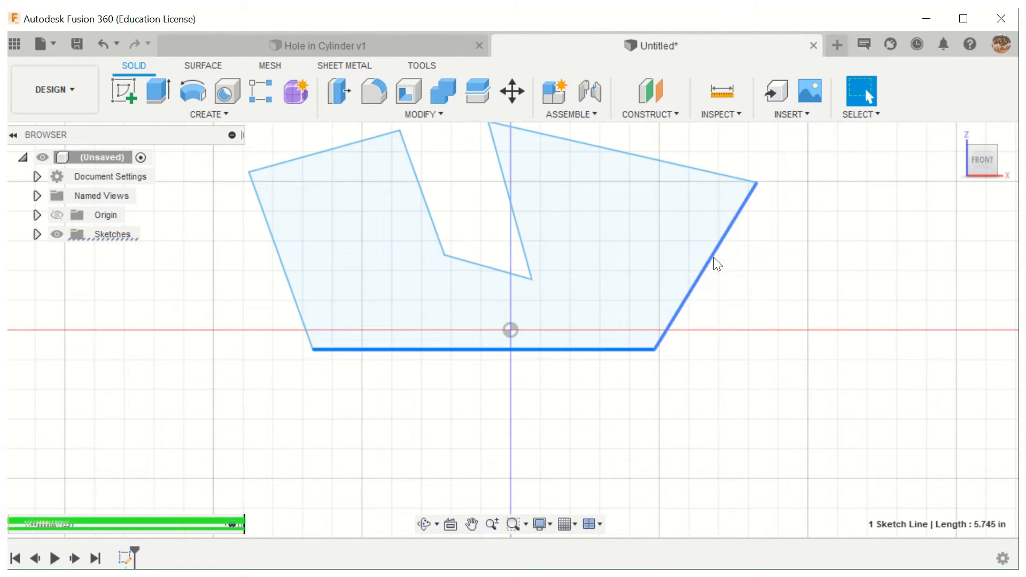
mouse_move(714, 270)
mouse_down()
mouse_move(736, 300)
mouse_move(844, 363)
mouse_move(637, 303)
mouse_move(783, 343)
mouse_move(935, 458)
mouse_move(706, 307)
mouse_move(806, 408)
mouse_move(925, 483)
mouse_move(680, 331)
mouse_move(772, 370)
mouse_up()
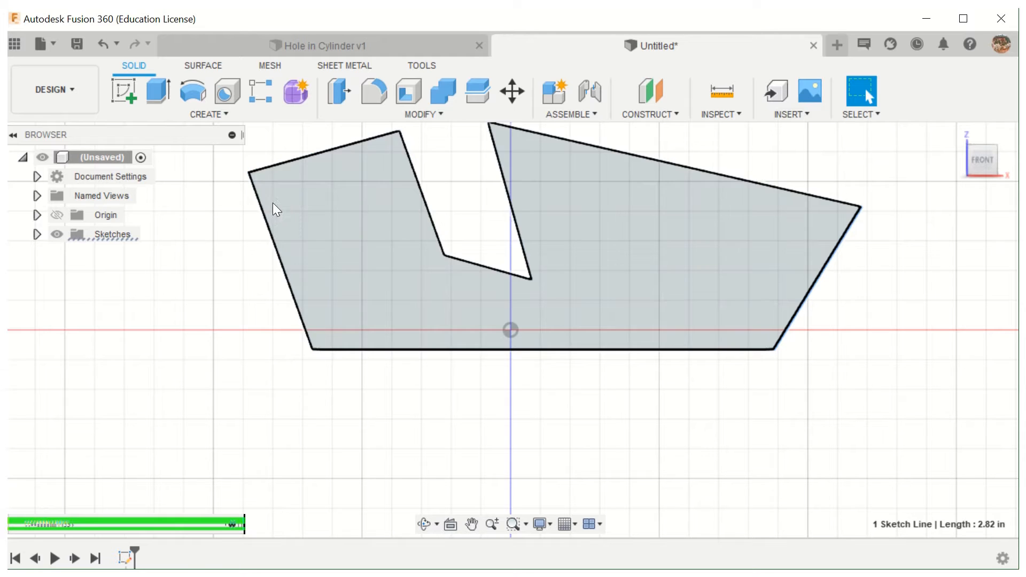
mouse_move(268, 220)
mouse_down()
mouse_move(218, 236)
mouse_move(287, 223)
mouse_move(260, 227)
mouse_move(250, 173)
mouse_move(263, 290)
mouse_move(377, 274)
mouse_move(268, 286)
mouse_up()
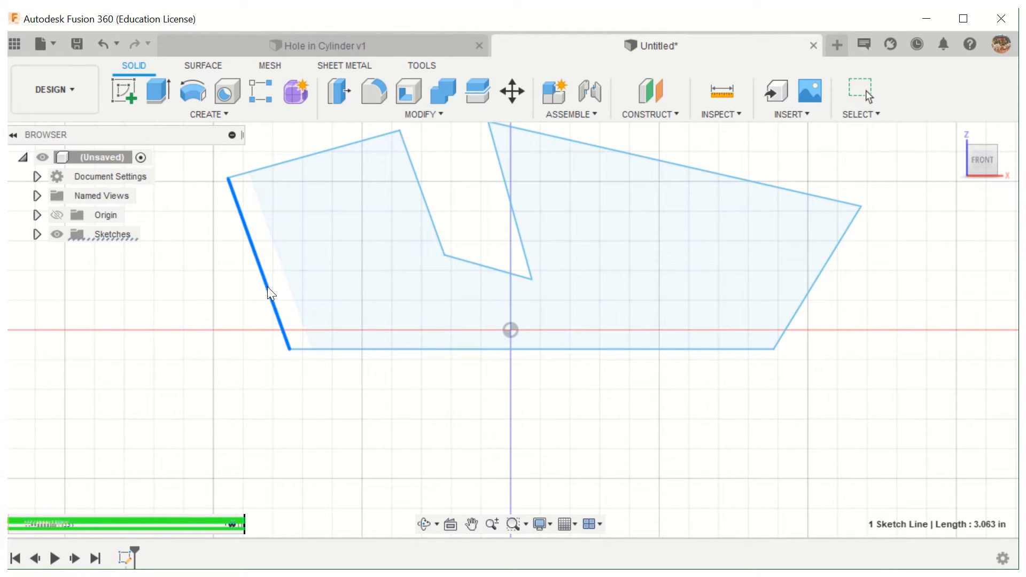
- Move the notch's left edge to the left until it is about 1.71 in long, and shift the notch's right edge slightly left
click(417, 179)
drag(395, 192, 373, 206)
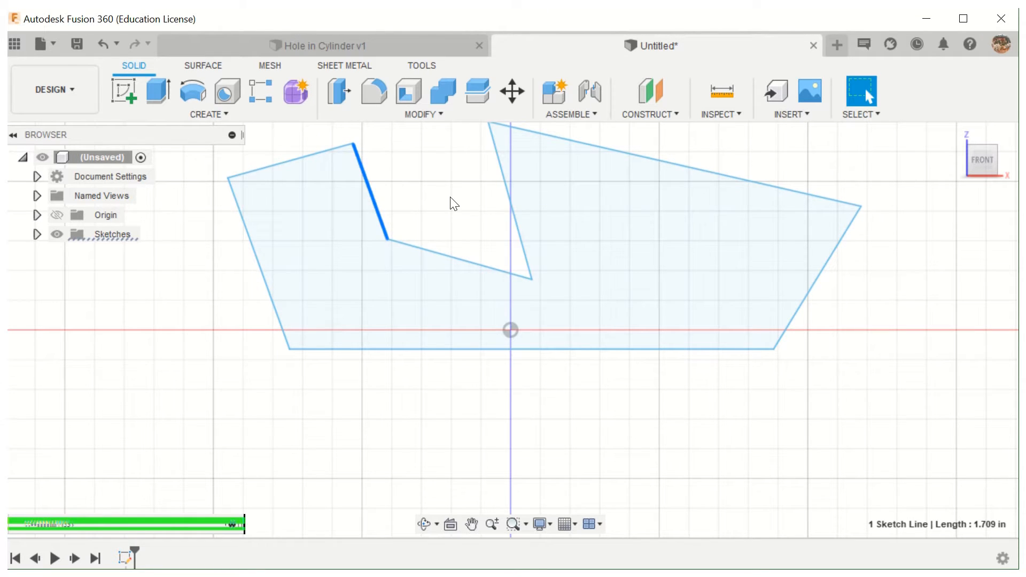
middle_drag(449, 201, 449, 244)
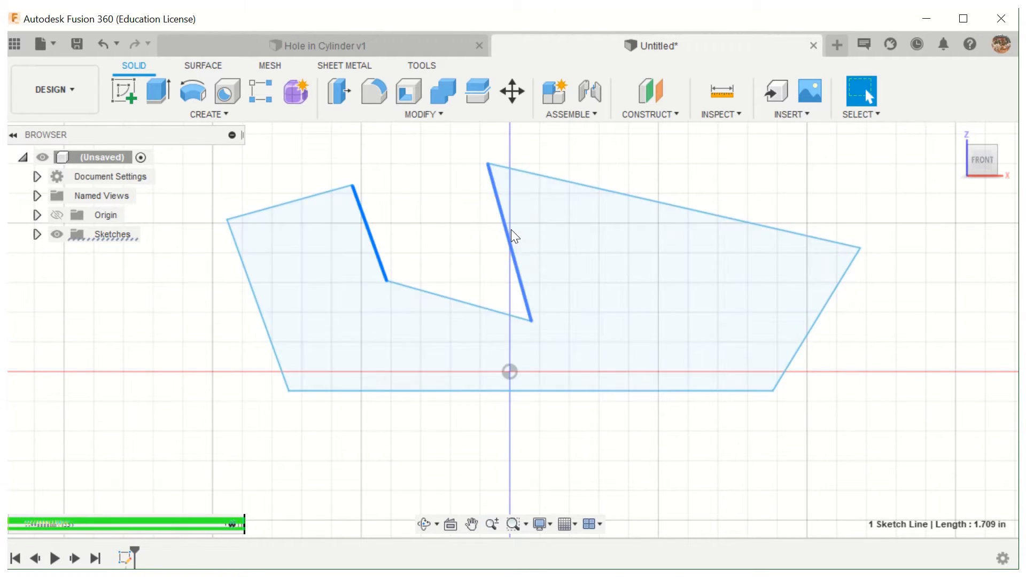
mouse_move(509, 231)
mouse_down()
mouse_move(485, 235)
mouse_move(449, 211)
mouse_move(444, 172)
mouse_move(486, 252)
mouse_move(500, 256)
mouse_up()
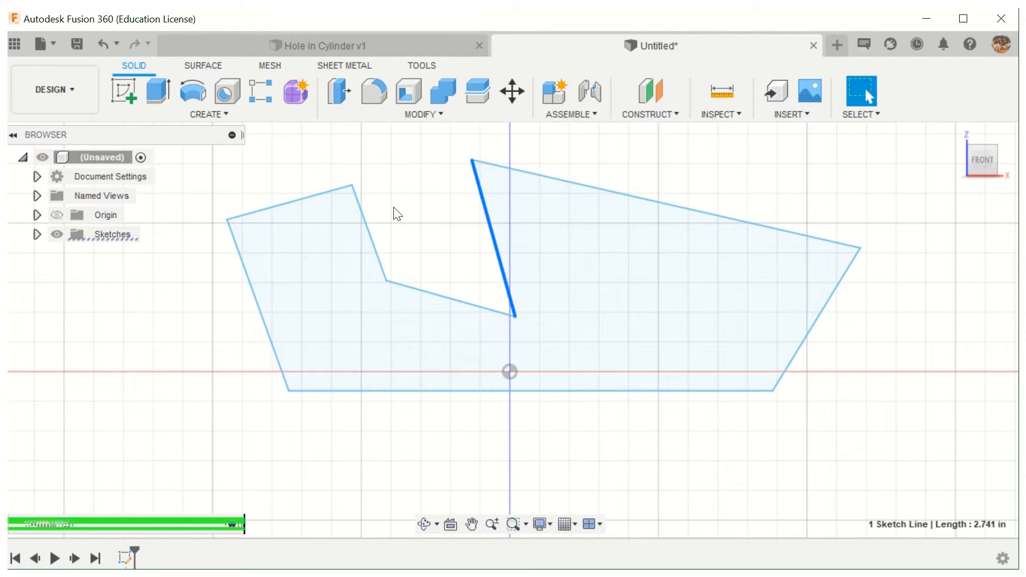
click(420, 207)
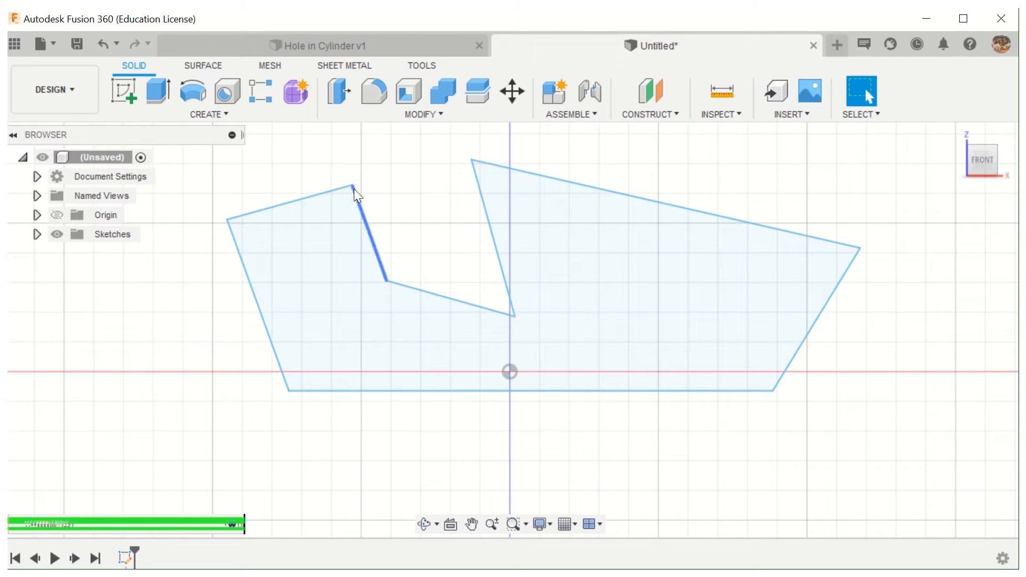
- Reposition the notch's upper-left corner to about X -4.33, Z 3.22 in, the right corner to 3.91, 1.58, and the lower-right corner to 2.21, -0.58
mouse_move(353, 187)
mouse_down()
mouse_move(316, 155)
mouse_move(274, 173)
mouse_move(305, 167)
mouse_move(353, 208)
mouse_move(431, 245)
mouse_move(386, 202)
mouse_move(288, 160)
mouse_move(249, 196)
mouse_move(342, 191)
mouse_move(412, 250)
mouse_move(409, 350)
mouse_move(311, 197)
mouse_move(328, 159)
mouse_move(390, 204)
mouse_move(299, 185)
mouse_move(261, 223)
mouse_move(260, 241)
mouse_move(236, 167)
mouse_move(303, 339)
mouse_up()
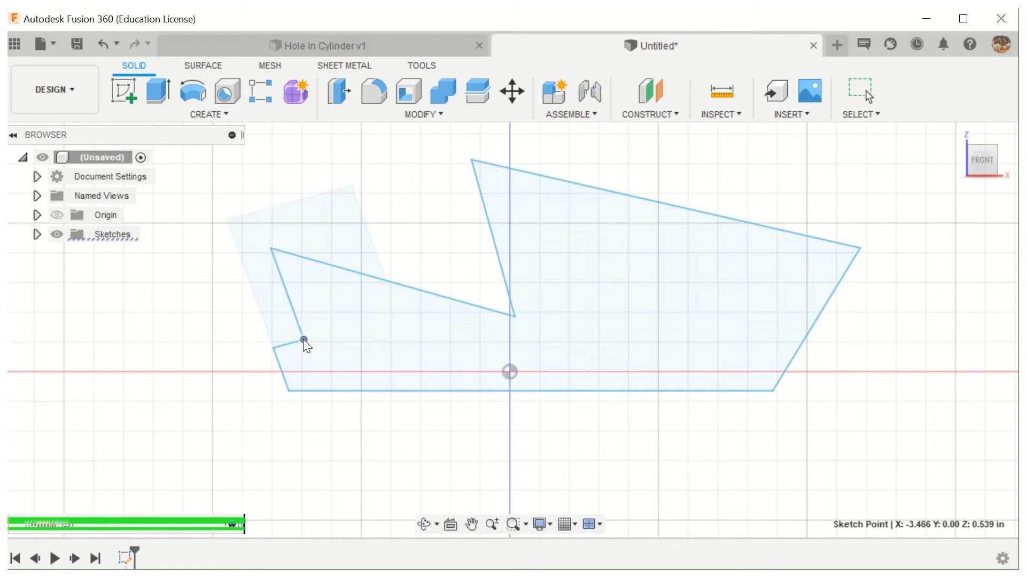
mouse_move(303, 338)
mouse_down()
mouse_move(284, 248)
mouse_move(252, 180)
mouse_up()
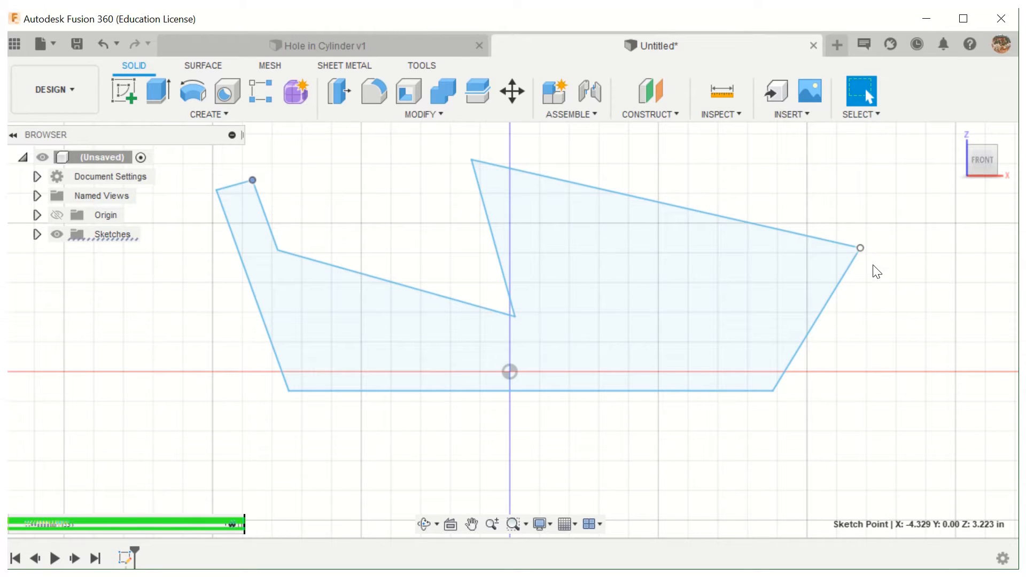
mouse_move(873, 266)
mouse_down()
mouse_move(877, 339)
mouse_move(832, 284)
mouse_move(790, 298)
mouse_move(717, 357)
mouse_move(697, 344)
mouse_move(777, 251)
mouse_move(793, 252)
mouse_up()
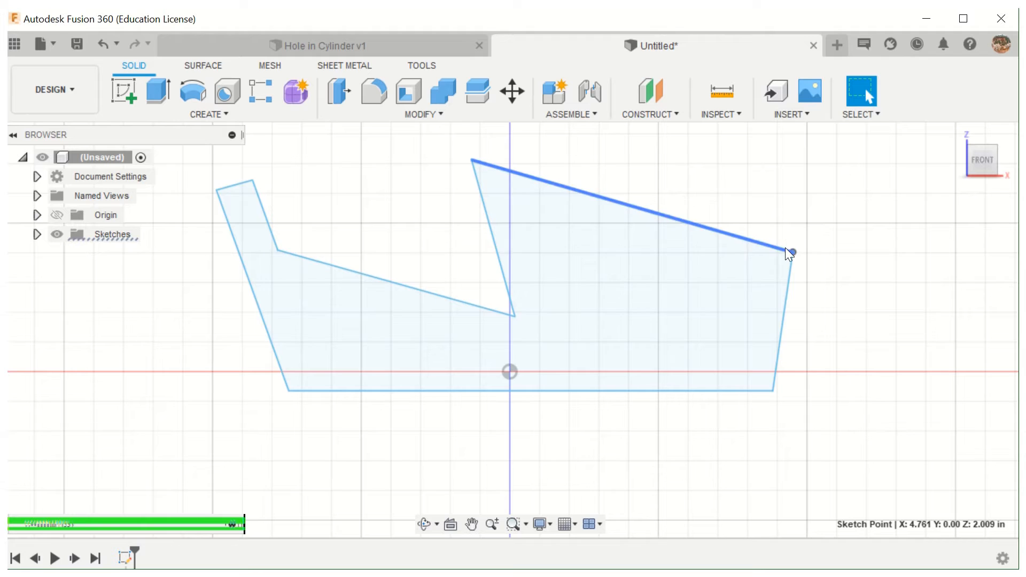
mouse_move(792, 253)
mouse_down()
mouse_move(653, 292)
mouse_move(593, 364)
mouse_move(711, 319)
mouse_move(742, 277)
mouse_up()
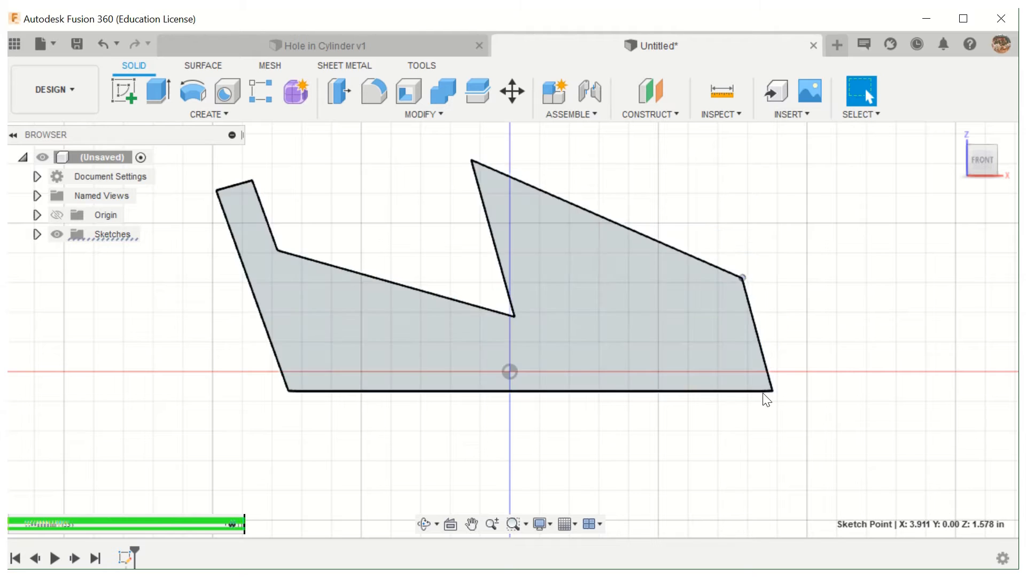
mouse_move(773, 390)
mouse_down()
mouse_move(812, 388)
mouse_move(632, 422)
mouse_move(681, 445)
mouse_move(677, 459)
mouse_move(647, 387)
mouse_move(736, 440)
mouse_move(823, 380)
mouse_move(841, 387)
mouse_move(683, 427)
mouse_move(608, 324)
mouse_move(635, 405)
mouse_move(618, 429)
mouse_move(609, 424)
mouse_move(642, 407)
mouse_up()
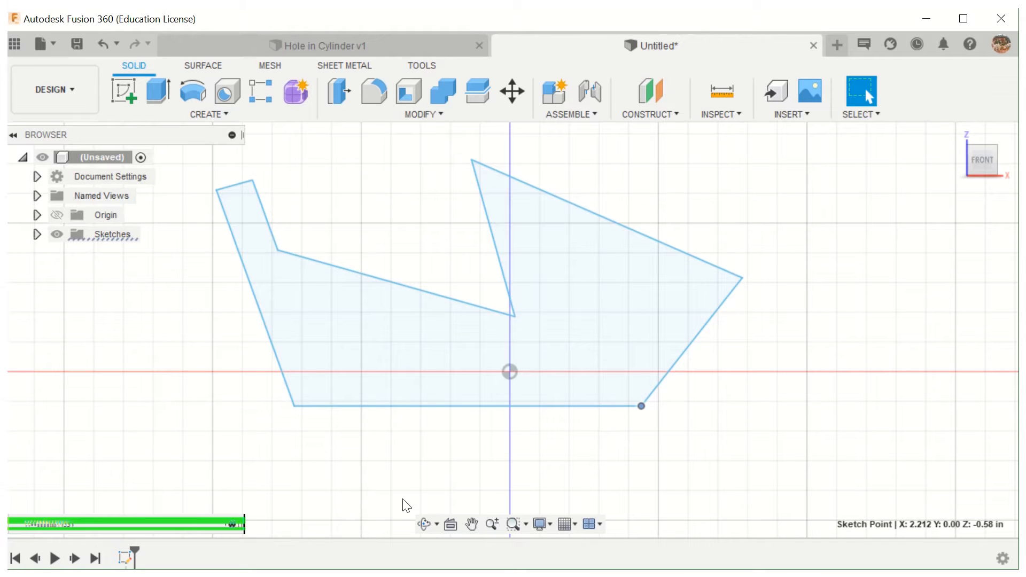
- Remove the base line's horizontal constraint from the sketch and move the base's right corner to about X 3.63, Z -1.07 in
click(125, 558)
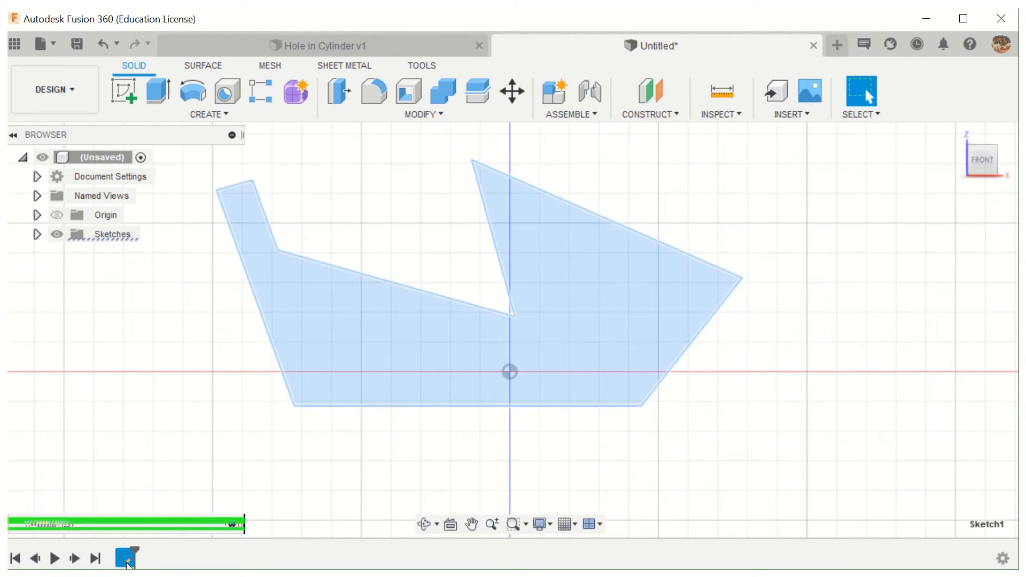
right_click(125, 559)
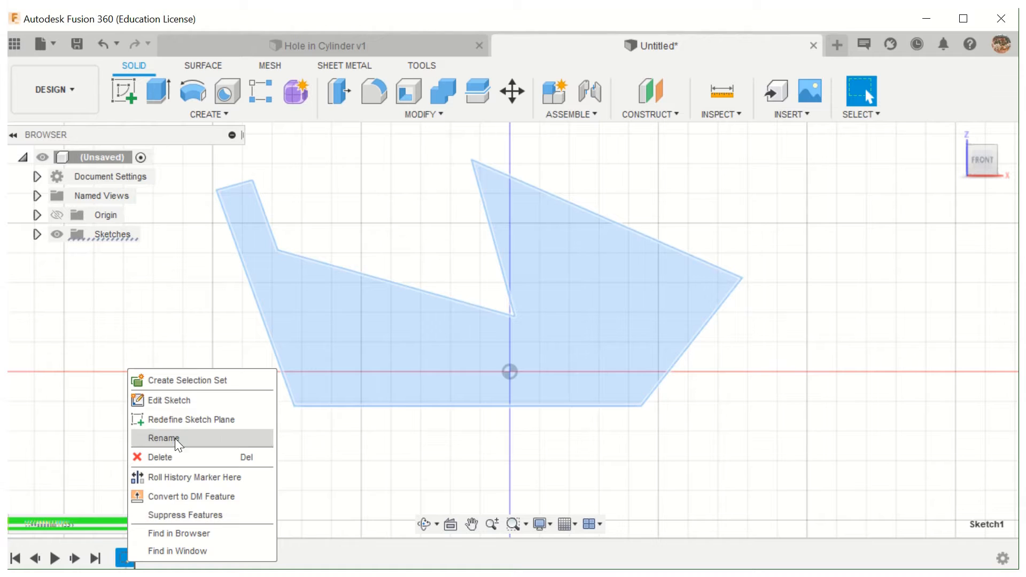
click(175, 400)
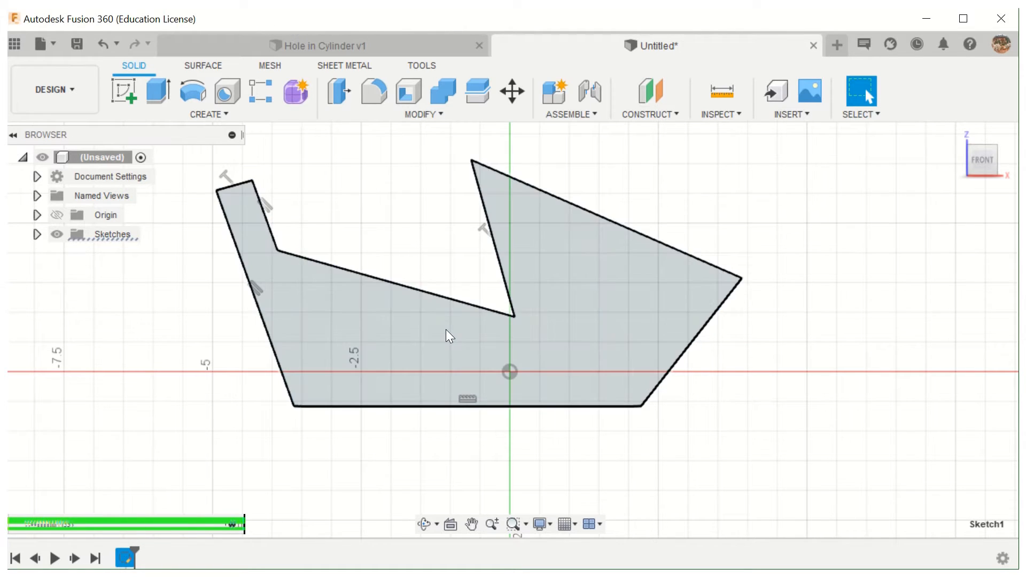
click(468, 399)
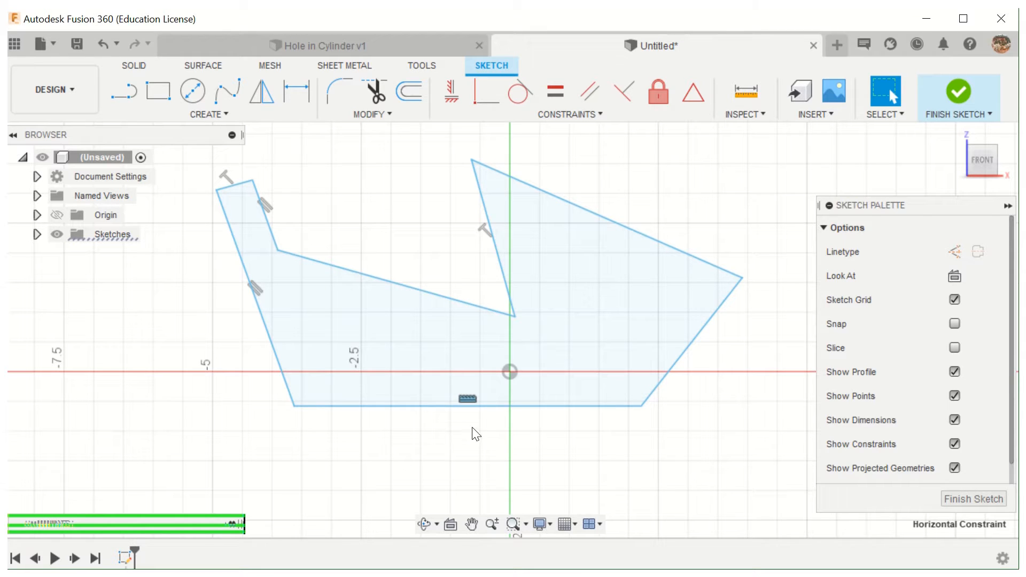
right_click(462, 398)
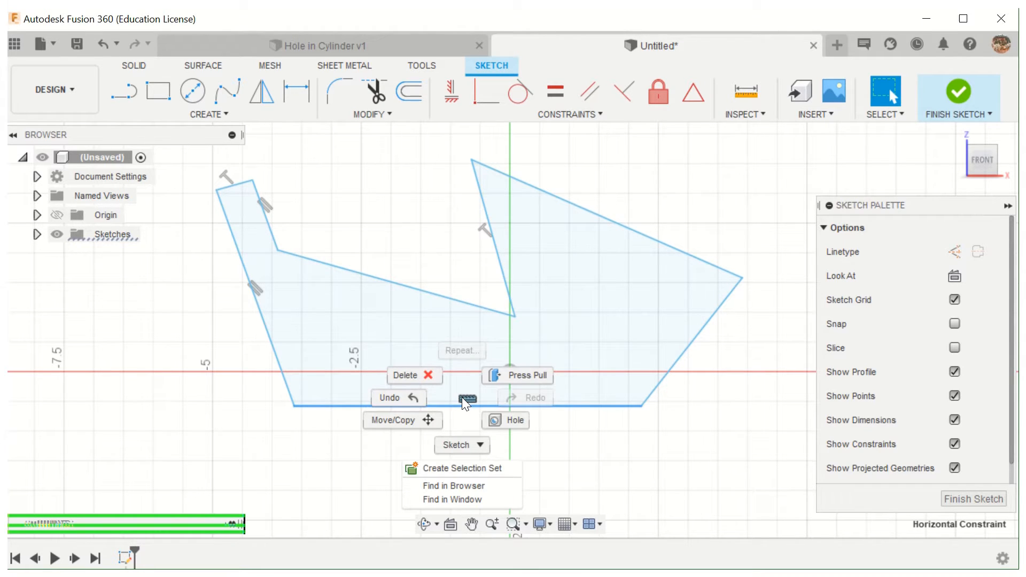
click(427, 376)
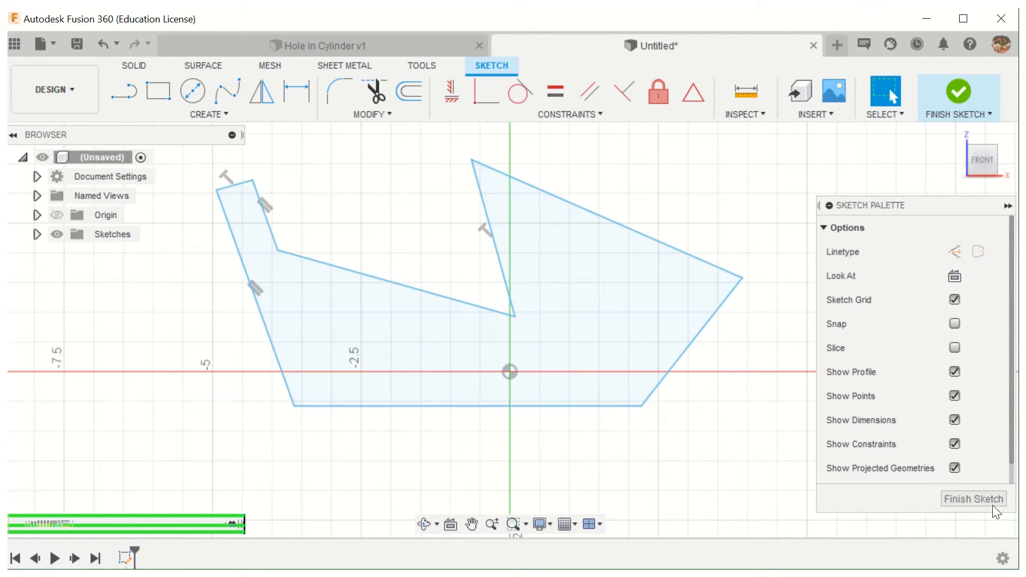
click(973, 499)
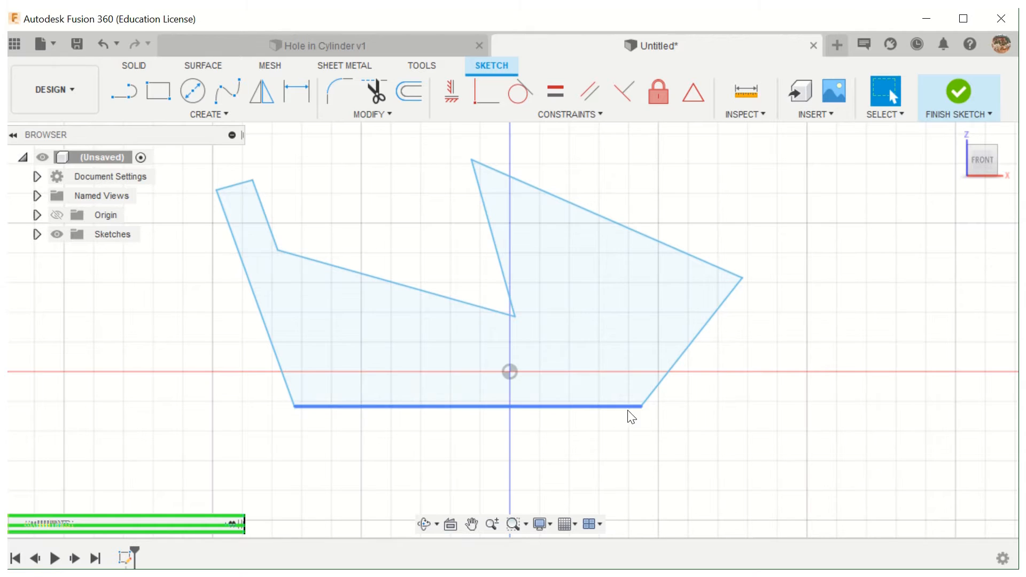
mouse_move(641, 406)
mouse_down()
mouse_move(598, 469)
mouse_move(556, 470)
mouse_move(600, 476)
mouse_move(617, 412)
mouse_up()
mouse_move(620, 370)
mouse_down()
mouse_move(614, 339)
mouse_move(710, 479)
mouse_move(772, 472)
mouse_move(707, 403)
mouse_move(612, 455)
mouse_move(560, 408)
mouse_move(586, 430)
mouse_move(682, 406)
mouse_move(717, 419)
mouse_move(726, 435)
mouse_up()
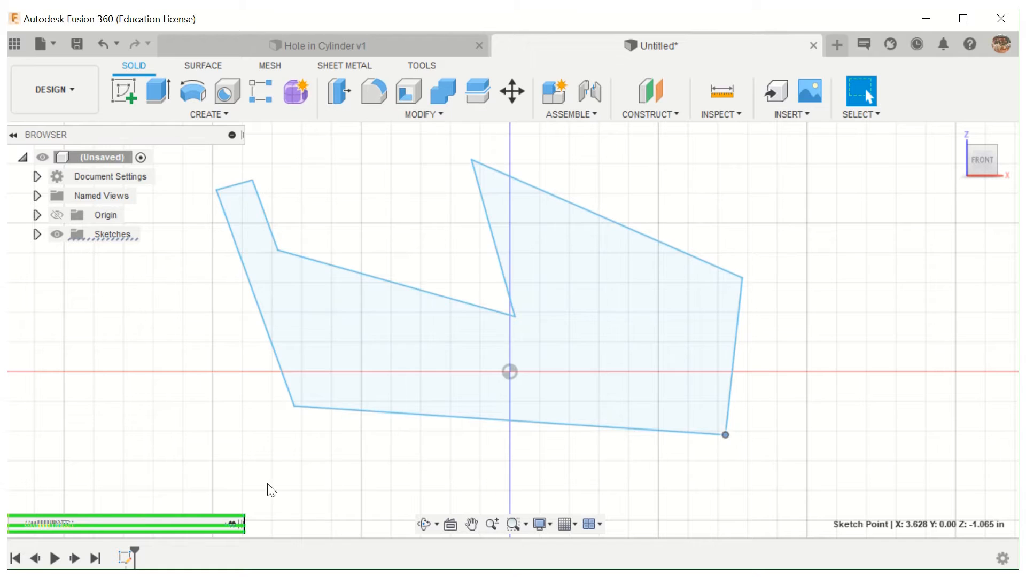
- Delete the parallel constraint on the left arm's edges and the perpendicular constraint on its short top edge, leaving the sketch finished
click(125, 558)
right_click(126, 558)
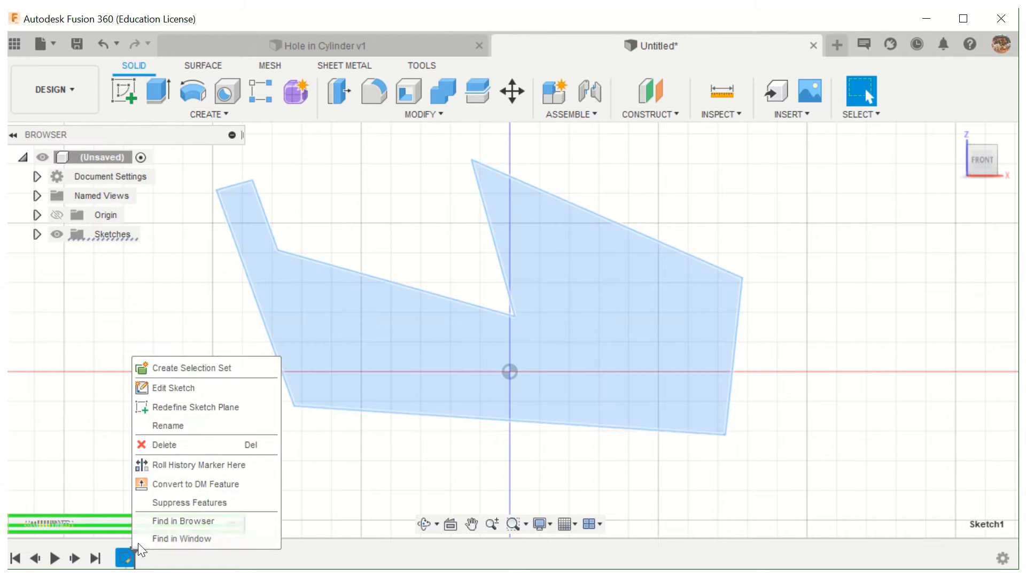
click(171, 387)
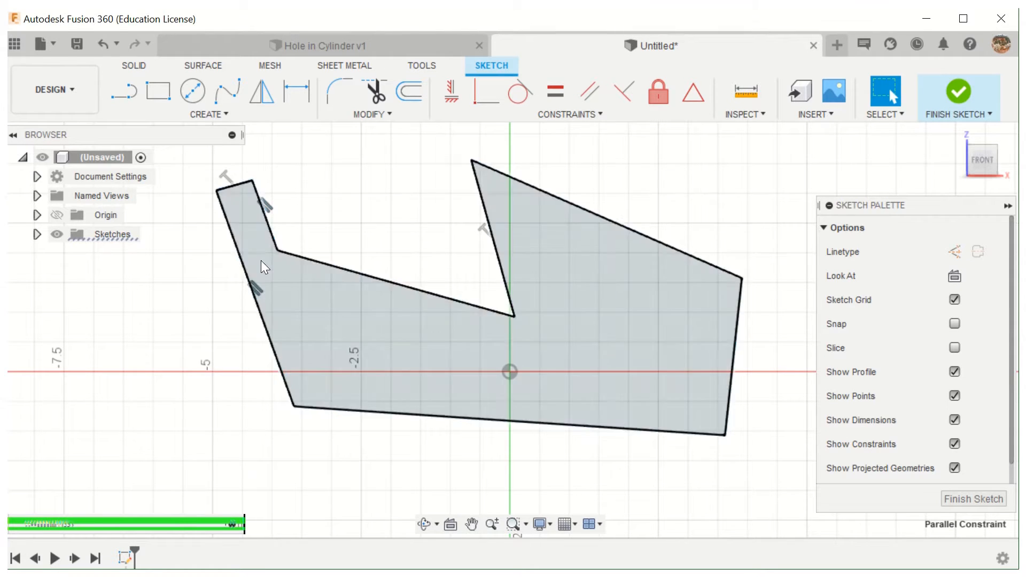
right_click(270, 215)
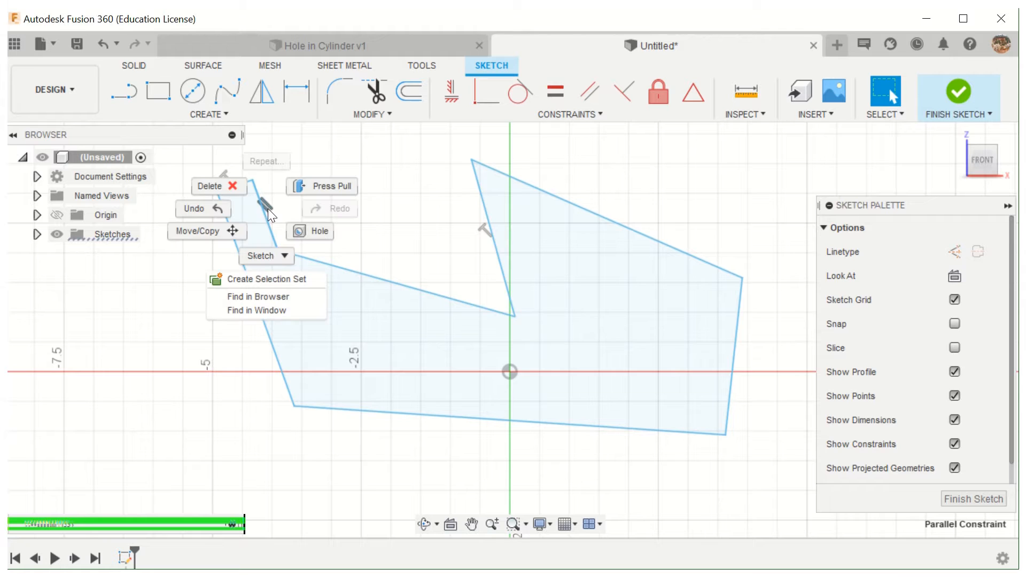
click(225, 187)
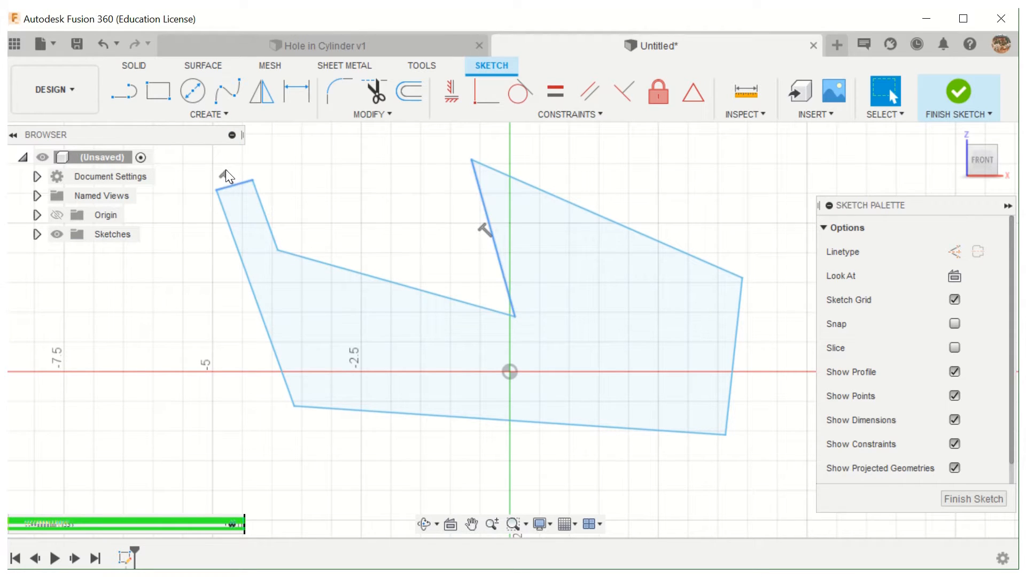
right_click(226, 177)
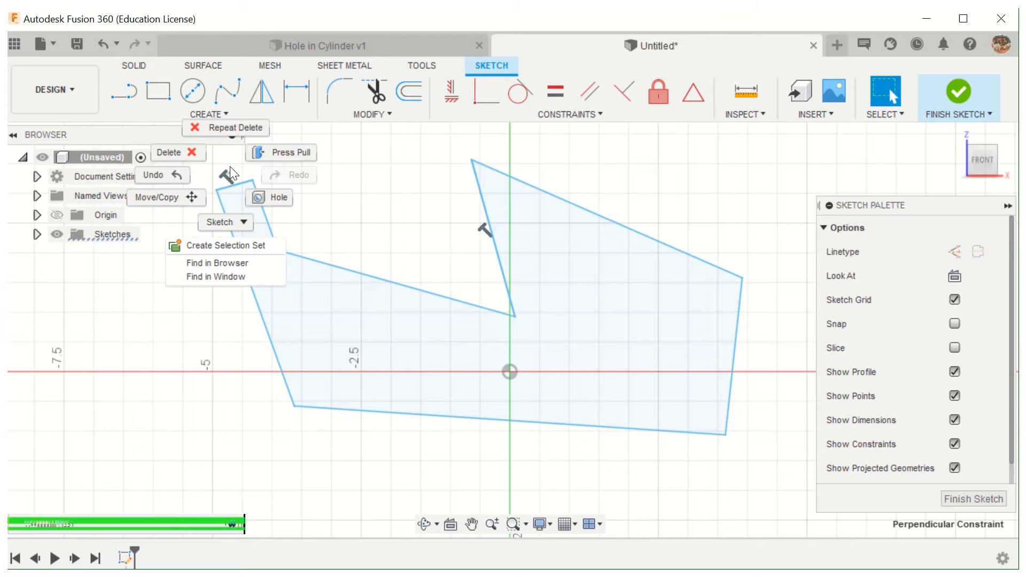
click(200, 159)
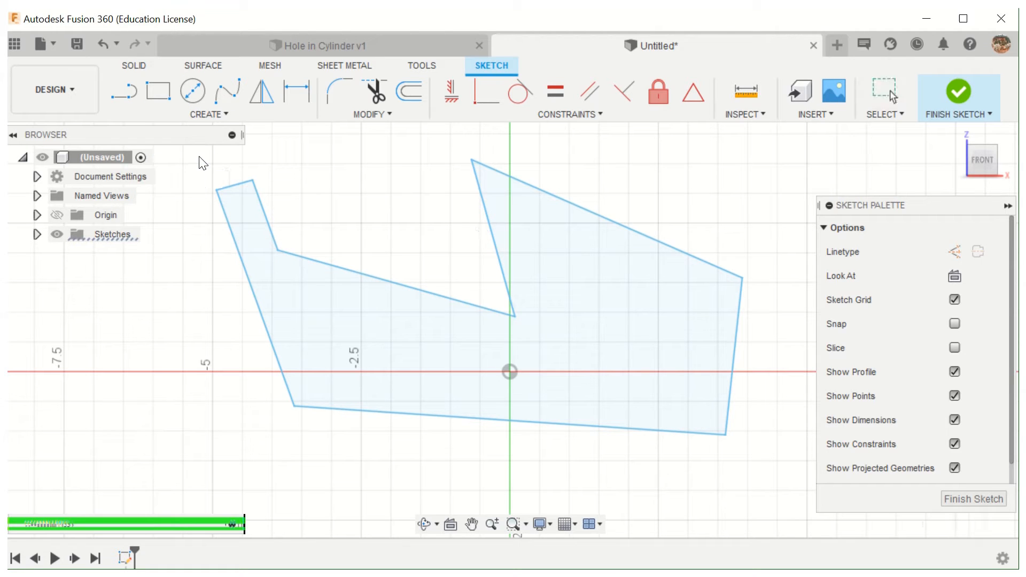
click(968, 498)
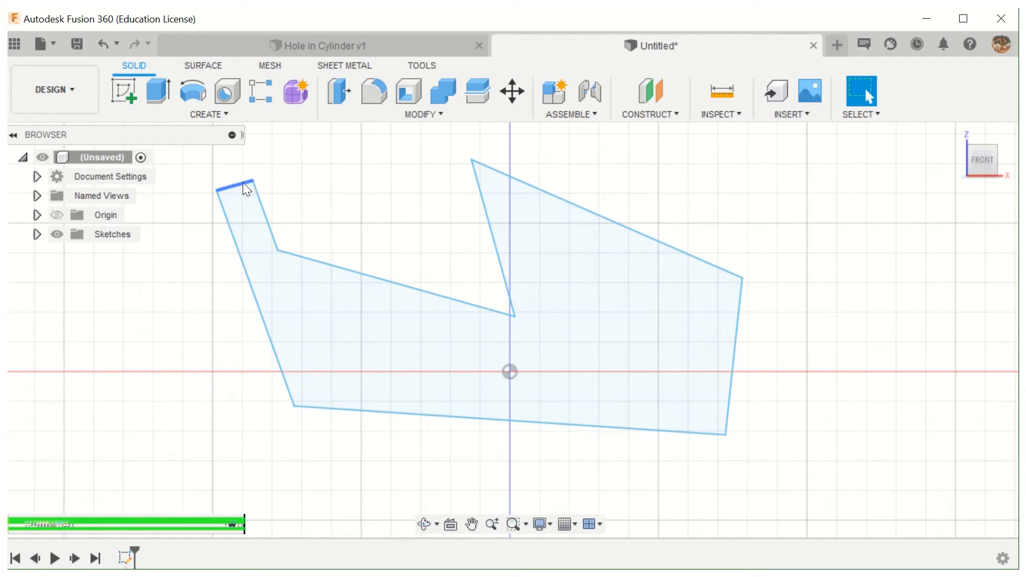
- Reposition the notch's upper-left corner to about X -2.81, Z 3.37 in, its bottom to -1.04, 2.12, its upper-right outward, and the right corner to 1.82, 1.08
mouse_move(255, 181)
mouse_down()
mouse_move(325, 203)
mouse_move(306, 181)
mouse_move(256, 172)
mouse_move(240, 187)
mouse_move(324, 162)
mouse_move(343, 171)
mouse_up()
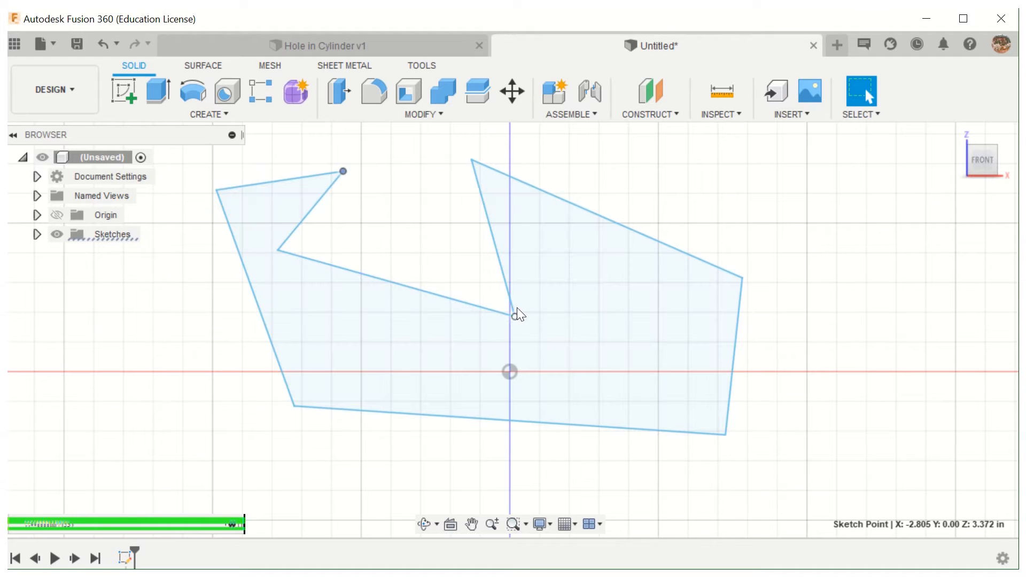
drag(516, 314, 448, 245)
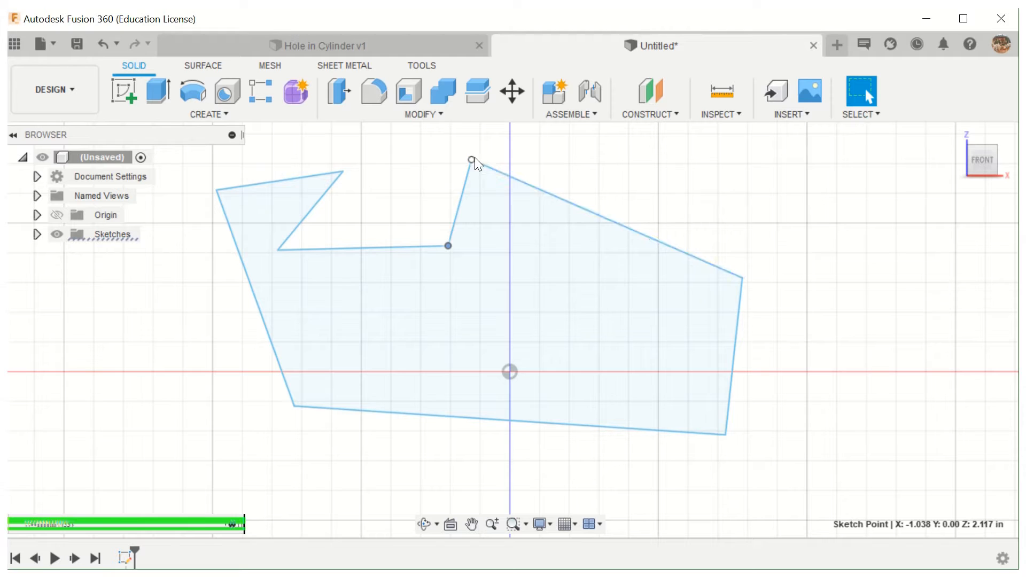
mouse_move(471, 160)
mouse_down()
mouse_move(679, 222)
mouse_move(686, 165)
mouse_up()
mouse_move(743, 278)
mouse_down()
mouse_move(696, 279)
mouse_move(618, 307)
mouse_up()
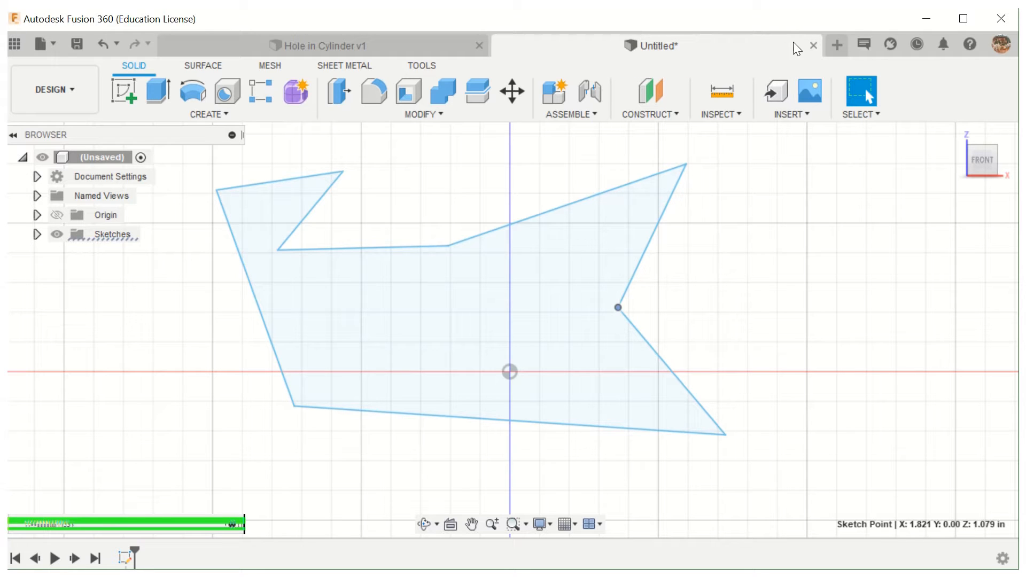
- Close the untitled design without saving and start a front-plane sketch in a new design
click(814, 45)
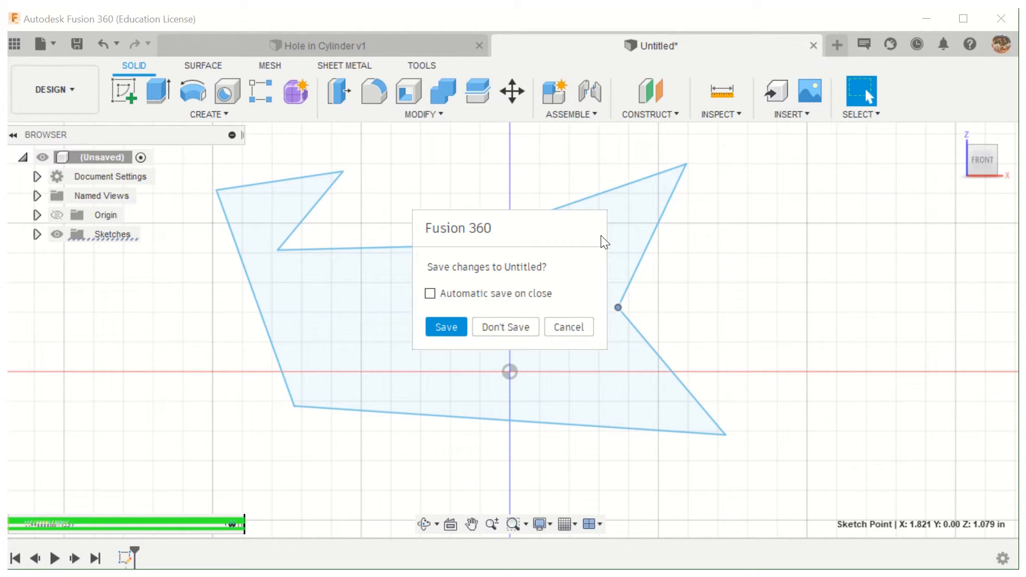
click(507, 328)
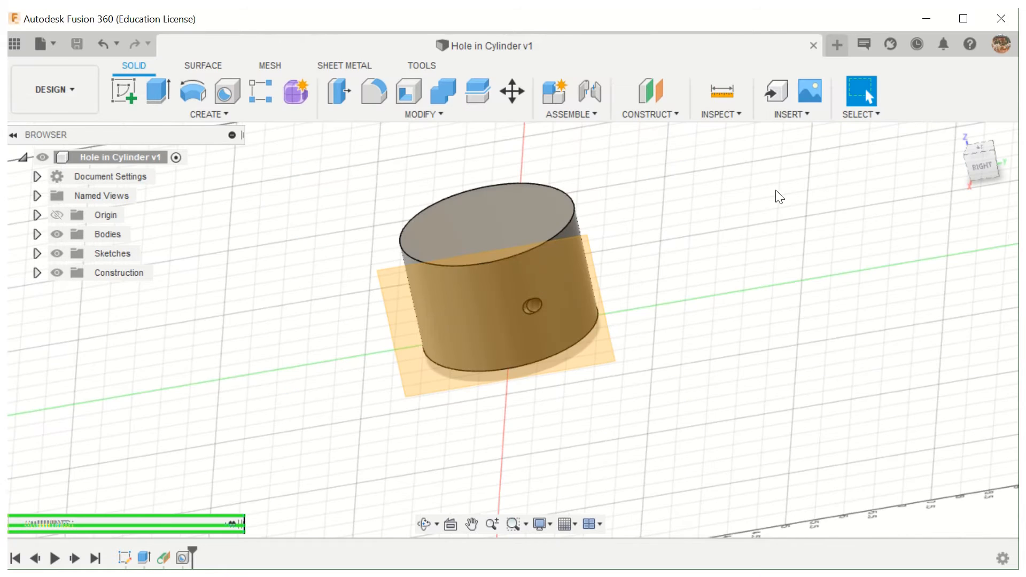
click(837, 46)
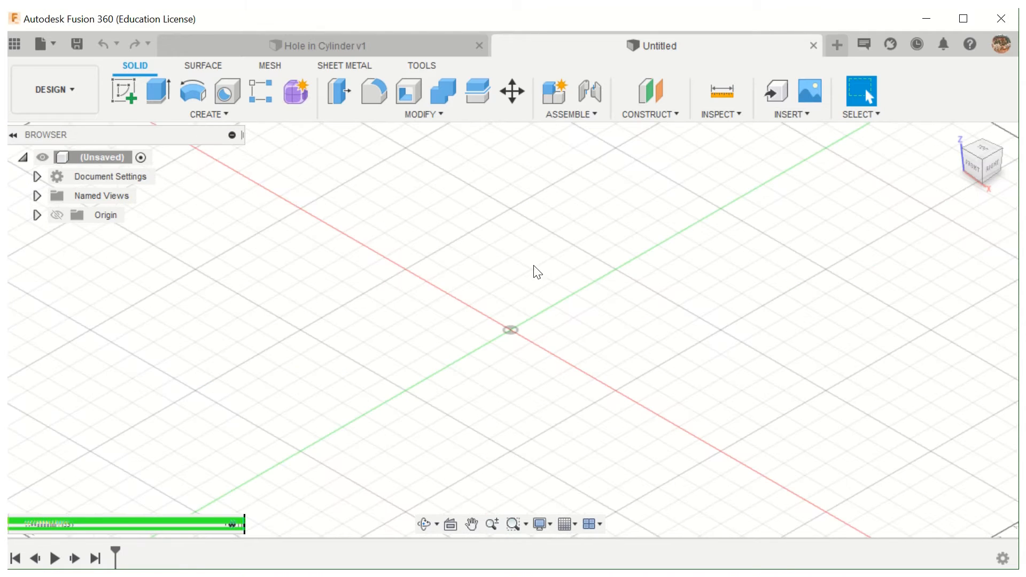
click(121, 91)
click(536, 304)
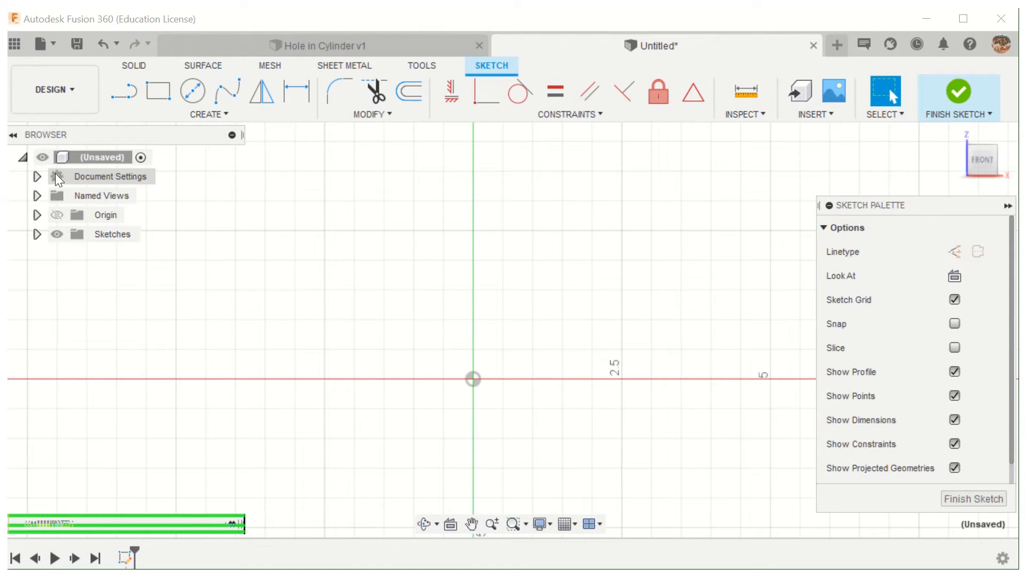
- Change the document units to Millimeter without making them the default
click(38, 177)
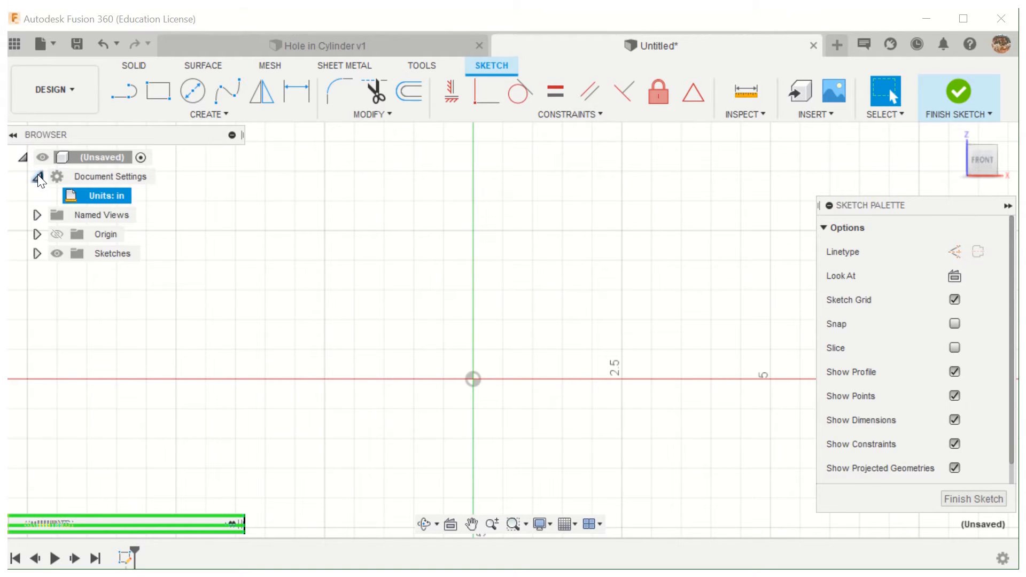
click(140, 196)
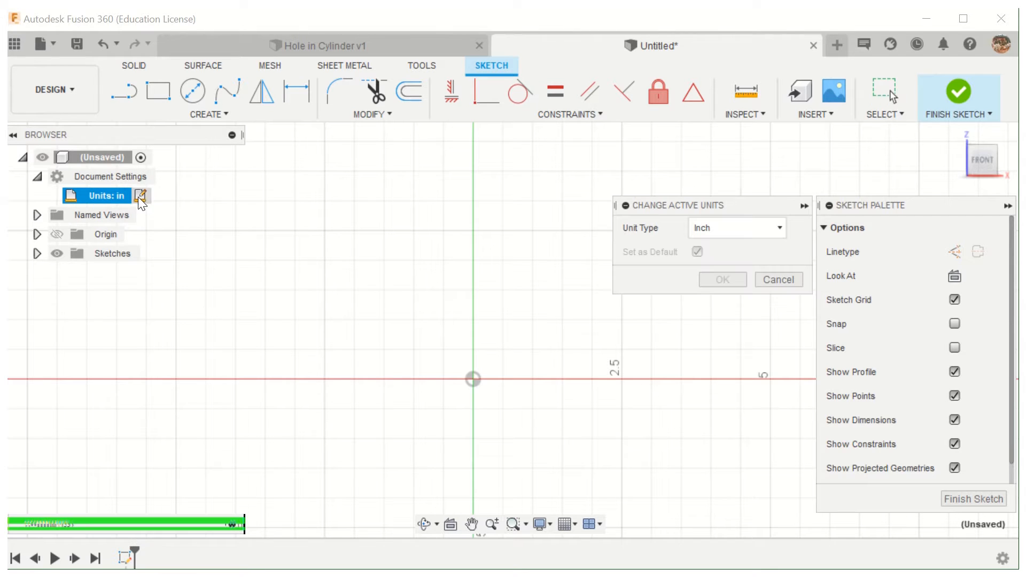
click(781, 229)
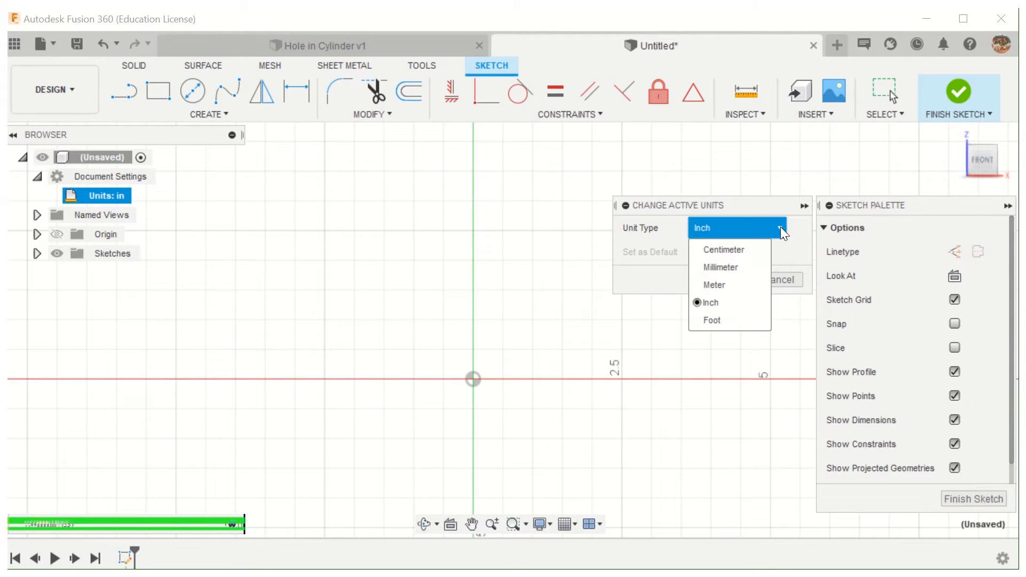
click(755, 267)
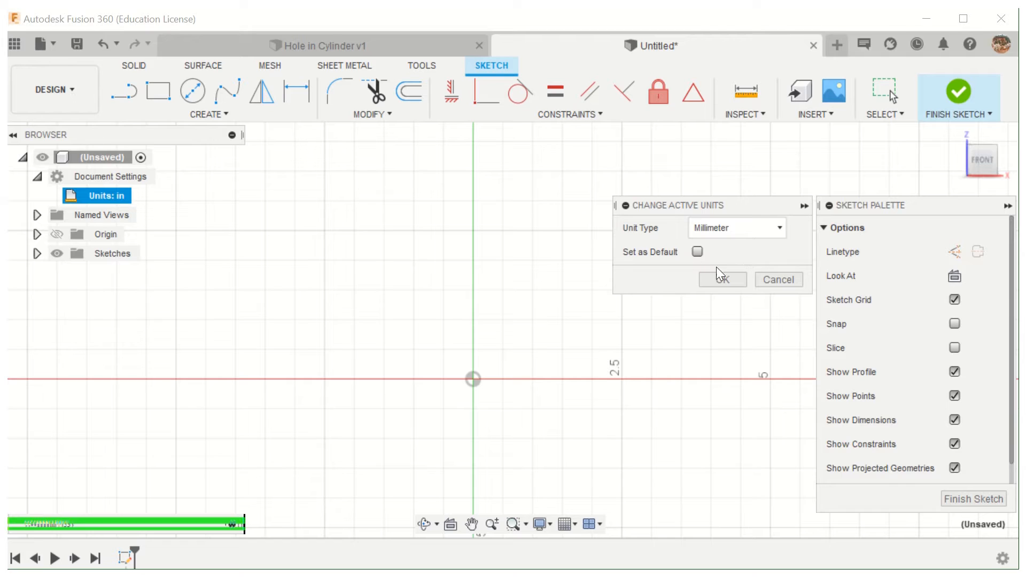
click(722, 279)
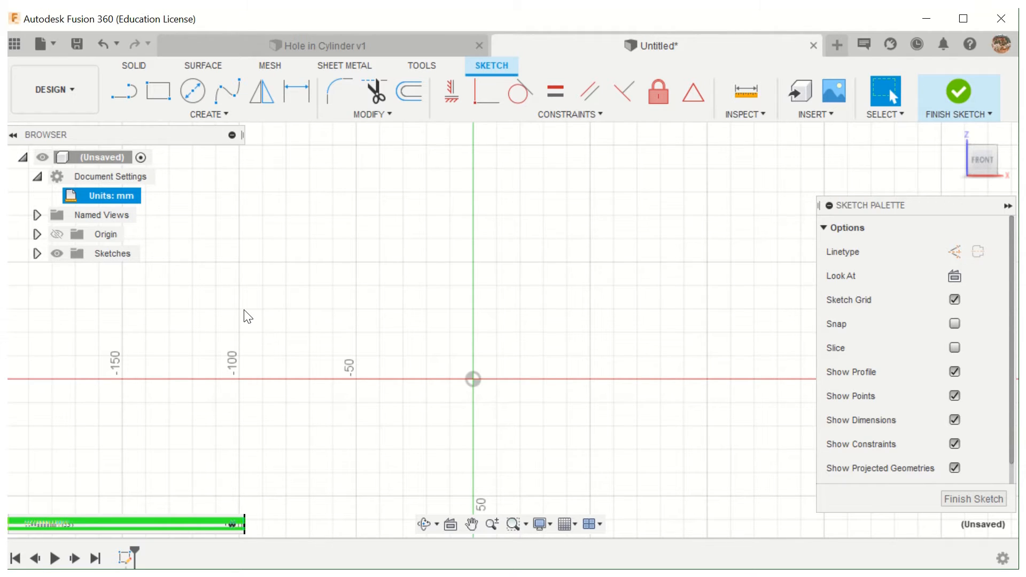
- Draw a horizontal base about 191 mm long, a perpendicular left side about 41 mm, a shelf about 68 mm, and a 120-degree slanted line about 33 mm
click(118, 96)
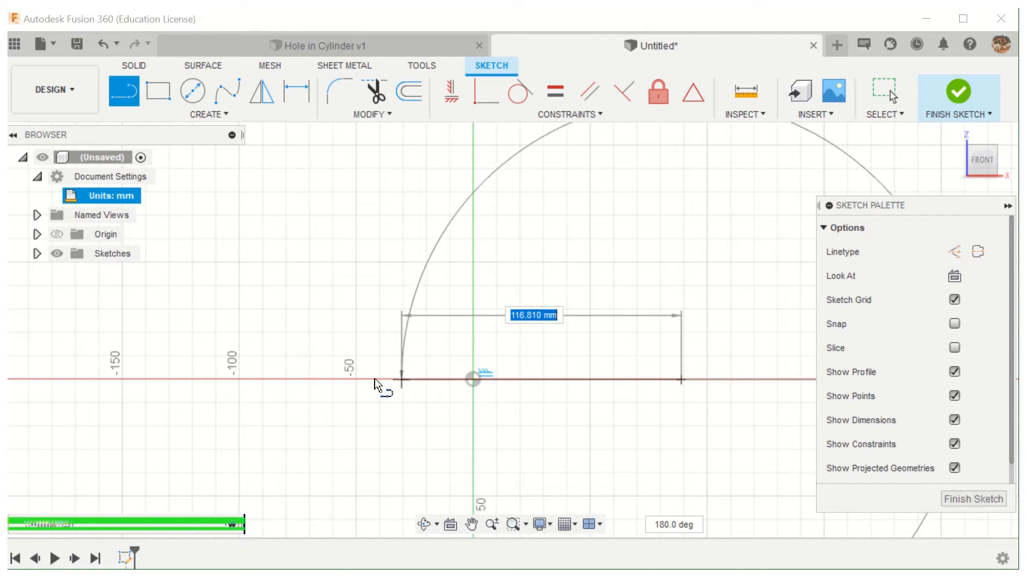
click(234, 380)
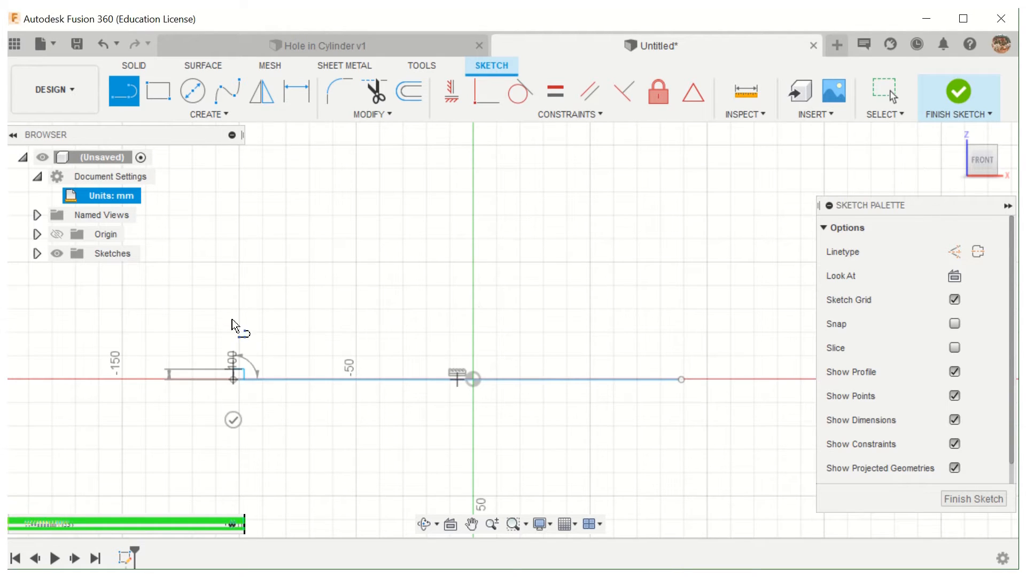
click(233, 289)
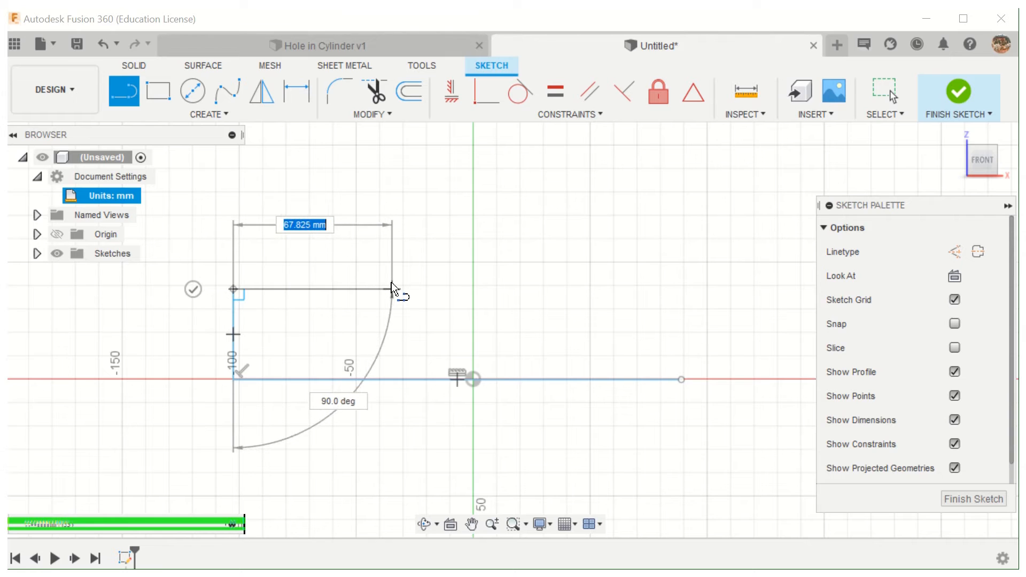
click(392, 290)
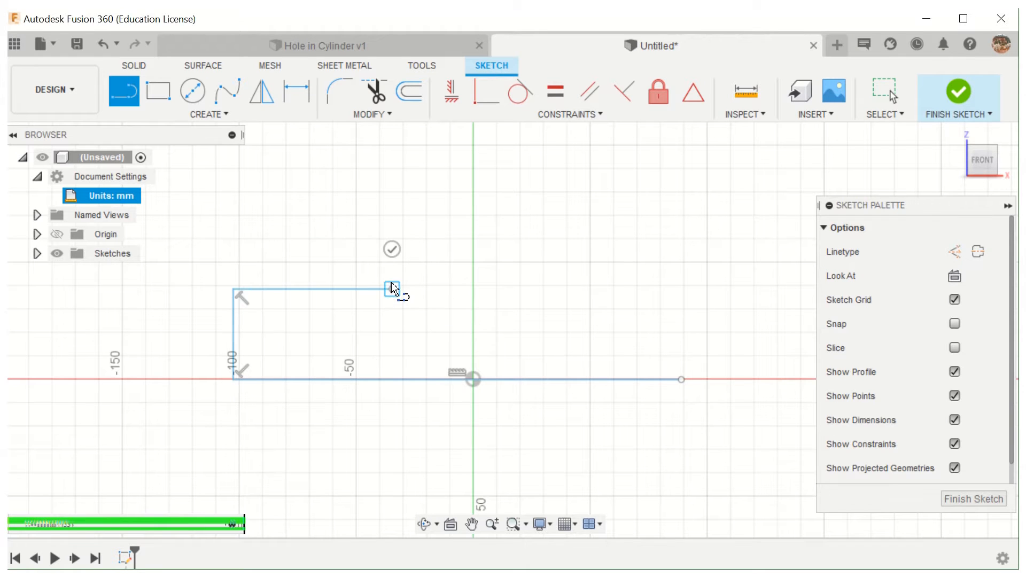
click(431, 222)
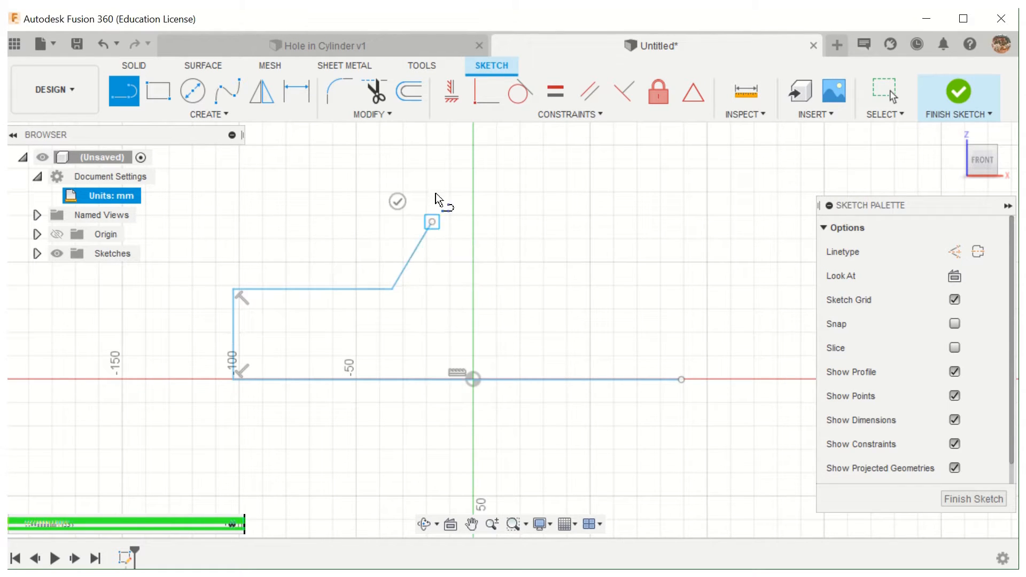
- Close the profile with an upright about 34 mm long, a flat top, a downward side, a slanted shoulder and a short right side meeting the base
click(432, 142)
click(572, 141)
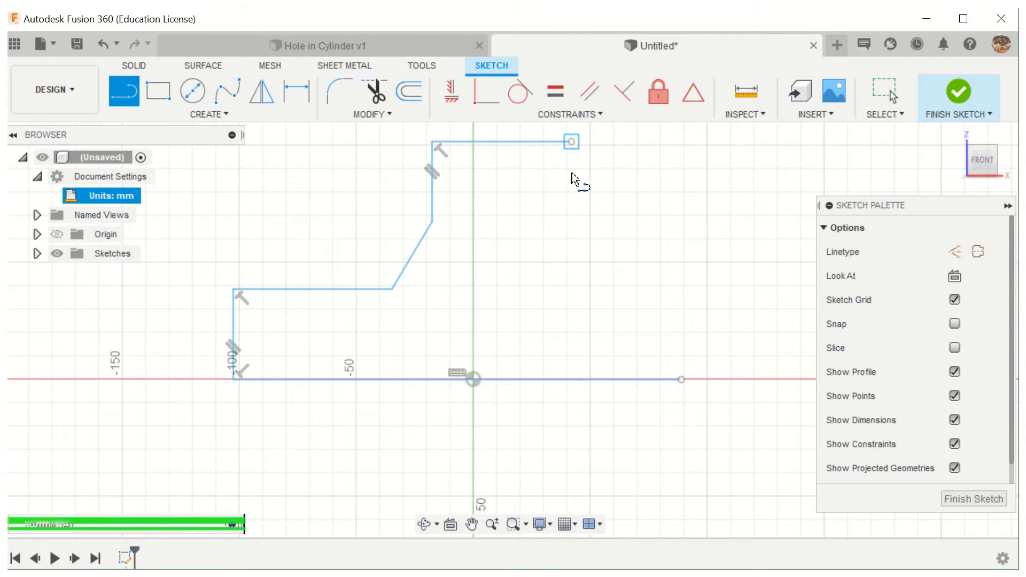
click(572, 222)
click(689, 292)
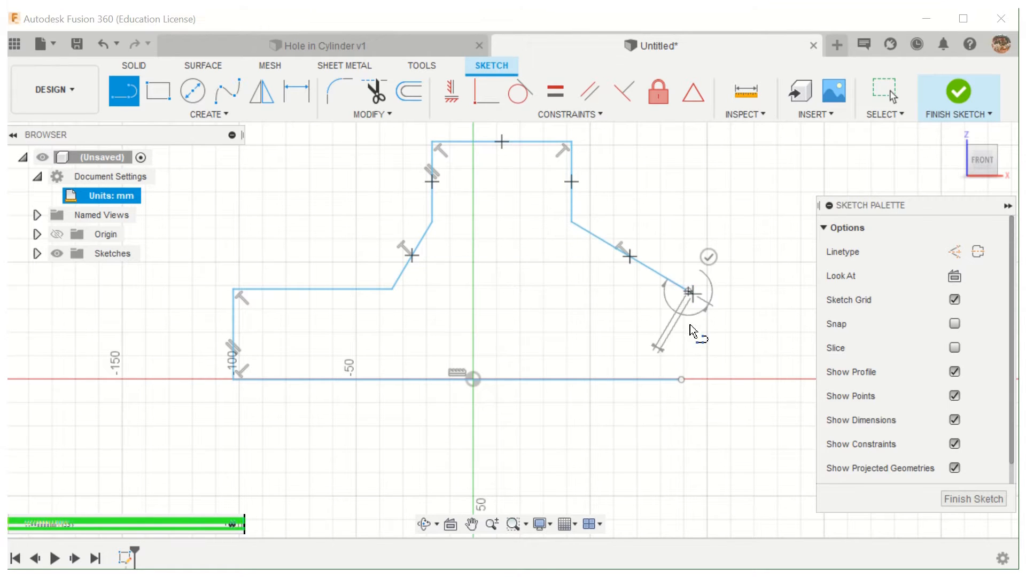
click(690, 376)
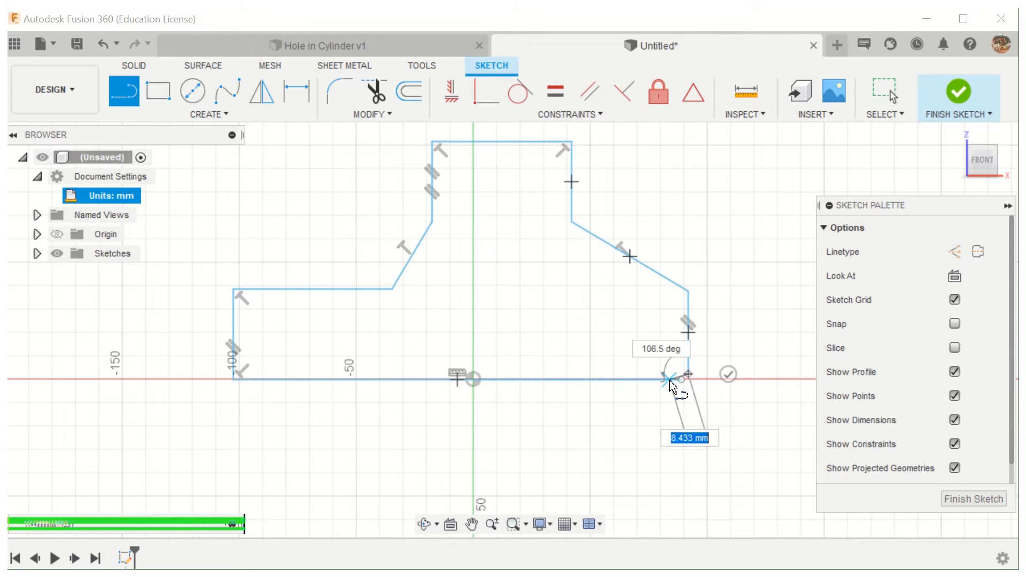
click(682, 379)
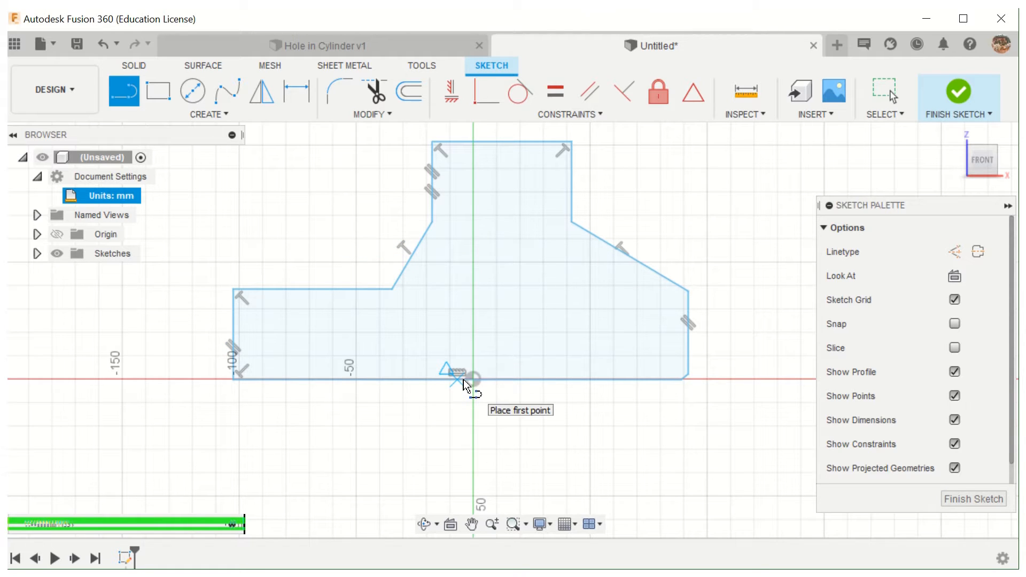
click(234, 346)
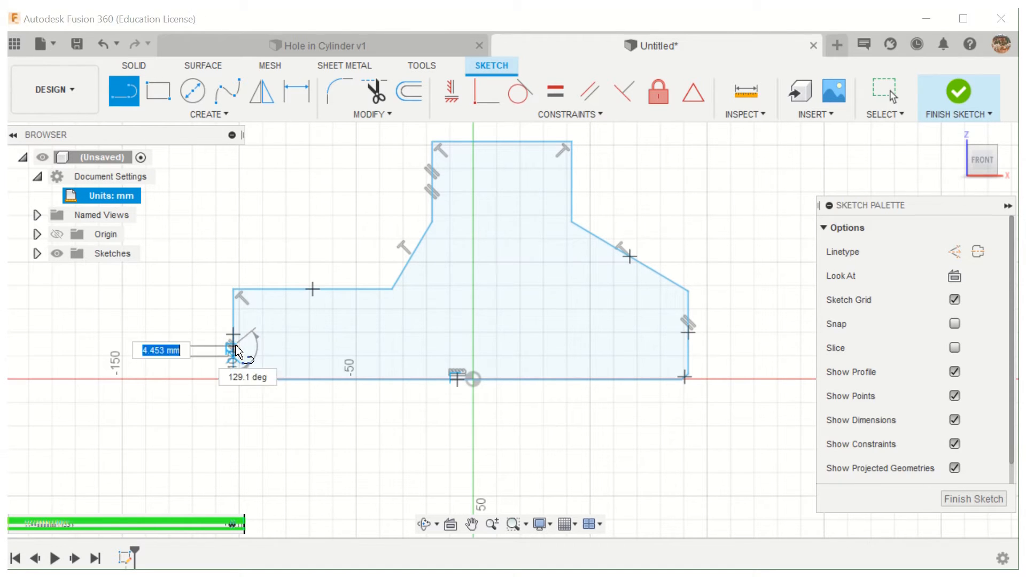
click(182, 335)
key(Escape)
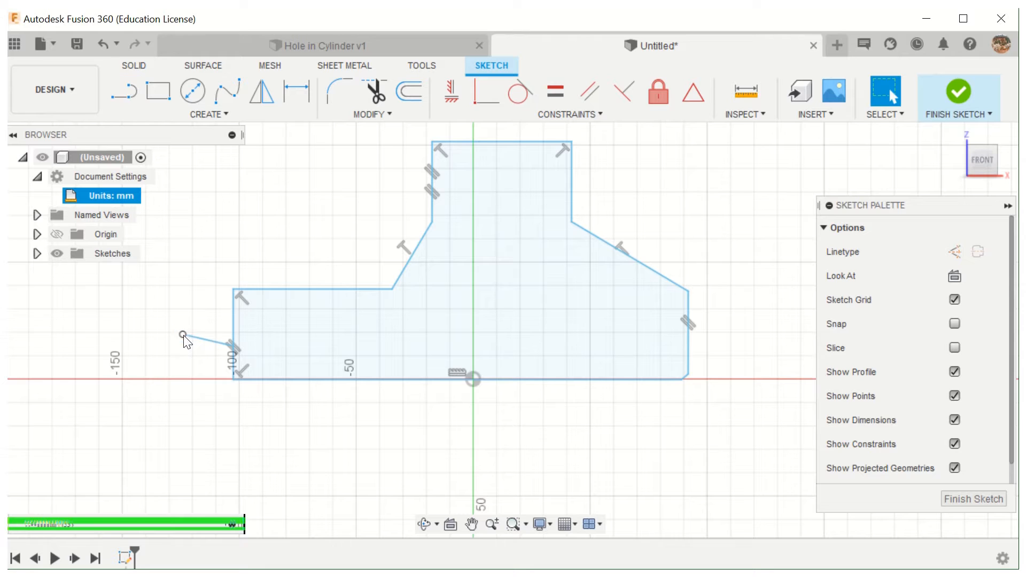
click(103, 47)
- Examine the parallel and perpendicular constraints, and reposition the shelf's outer corner to about X -108.7, Z 69.6 mm
click(231, 349)
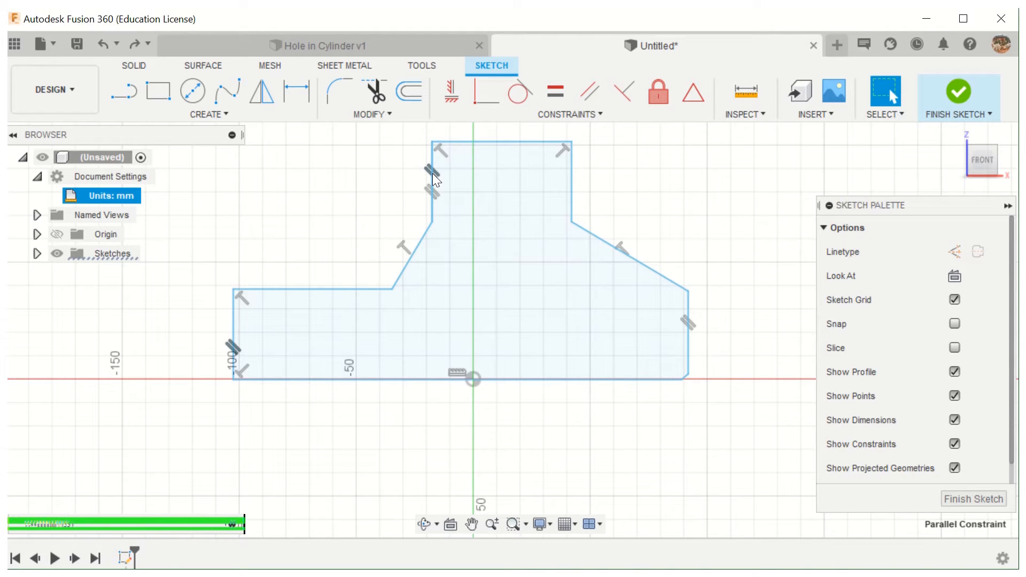
click(435, 201)
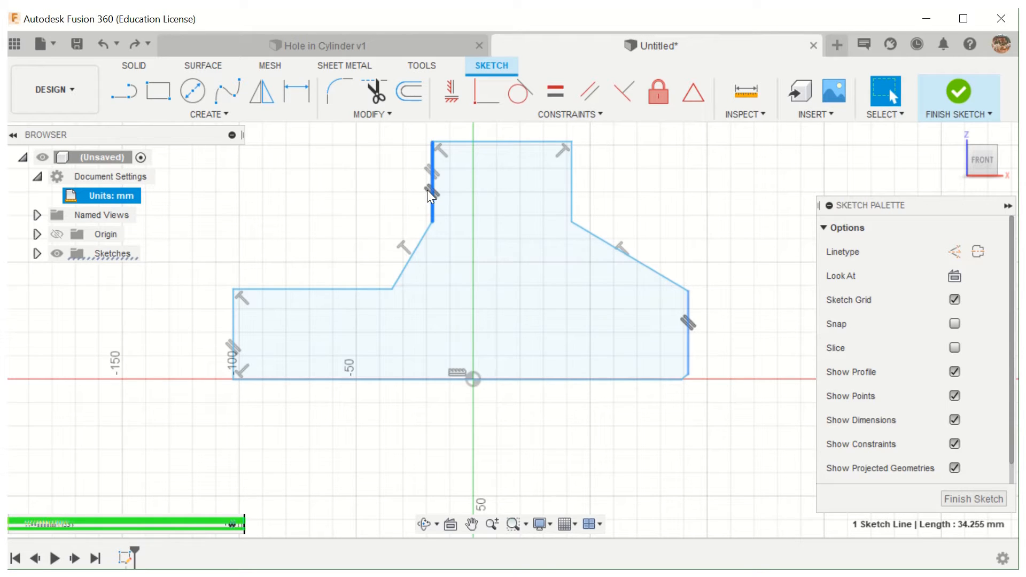
click(431, 193)
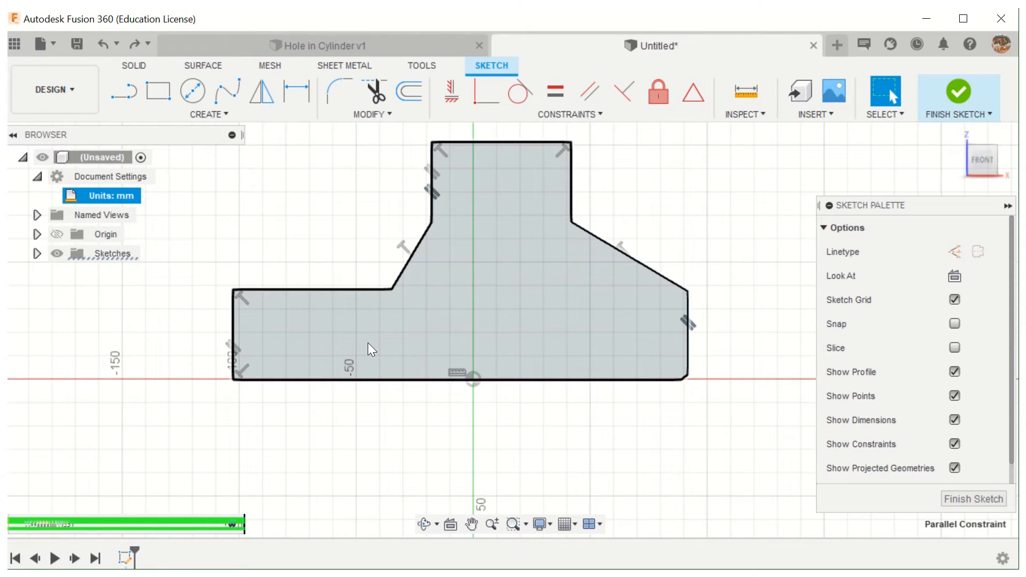
click(251, 294)
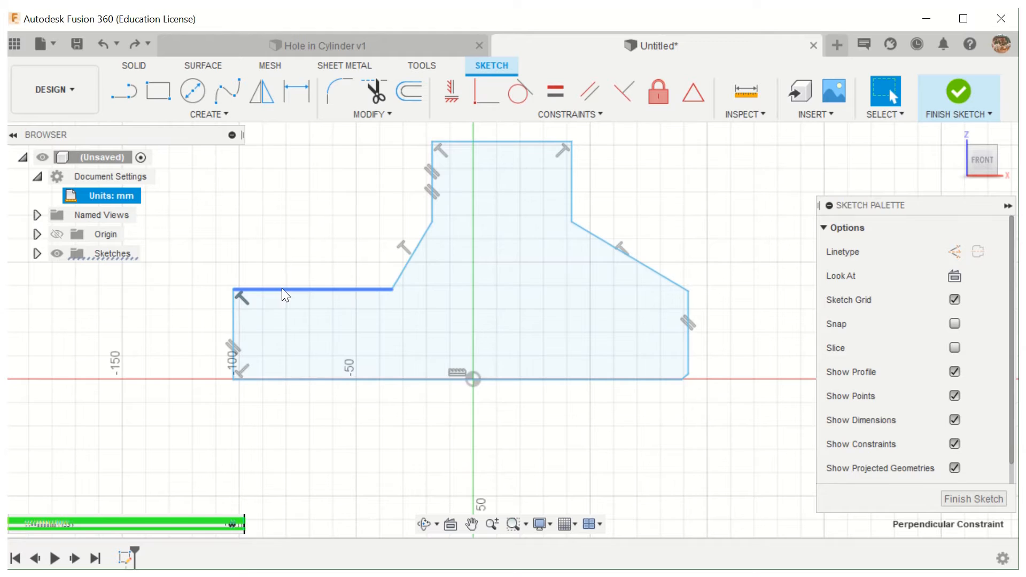
mouse_move(281, 289)
mouse_down()
mouse_move(293, 248)
mouse_move(278, 293)
mouse_move(267, 250)
mouse_move(214, 223)
mouse_move(214, 193)
mouse_move(216, 233)
mouse_move(223, 197)
mouse_move(257, 203)
mouse_move(225, 256)
mouse_move(165, 297)
mouse_move(119, 288)
mouse_move(256, 252)
mouse_move(124, 304)
mouse_move(270, 320)
mouse_move(181, 311)
mouse_move(284, 249)
mouse_move(276, 291)
mouse_move(225, 254)
mouse_move(219, 217)
mouse_up()
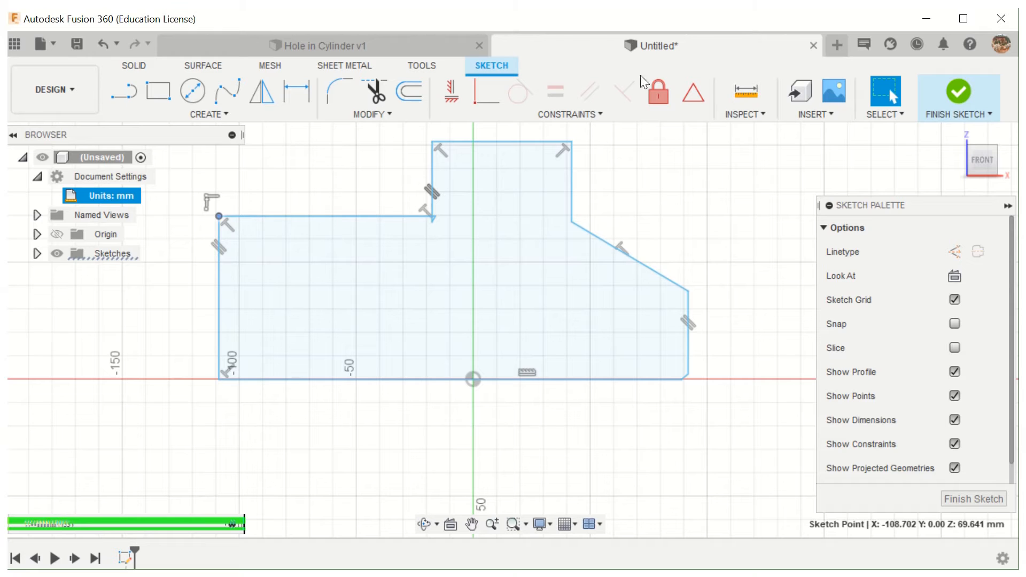
- Close the untitled design without saving and start a sketch on the front plane of a new design
click(814, 46)
click(518, 326)
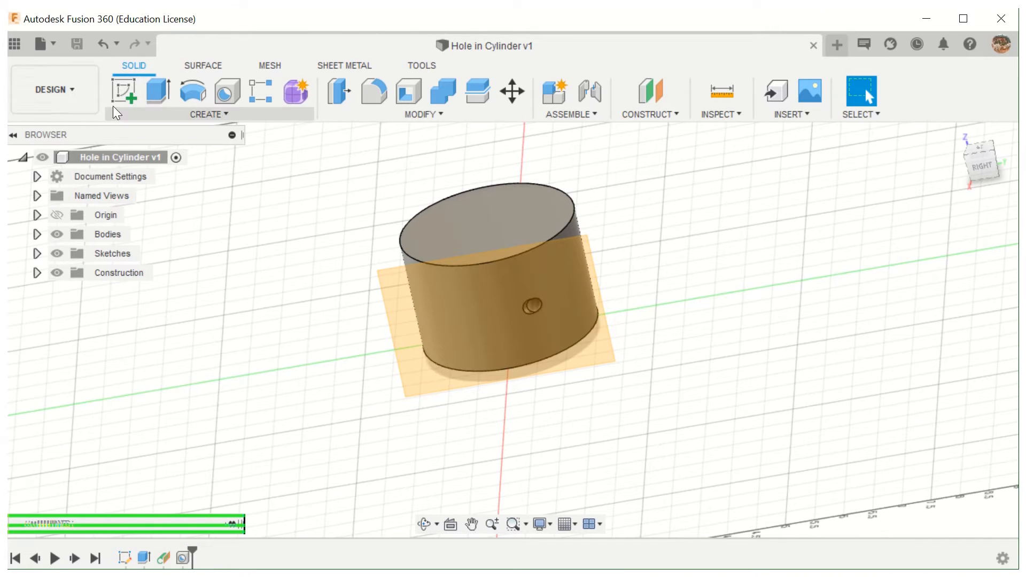
click(130, 103)
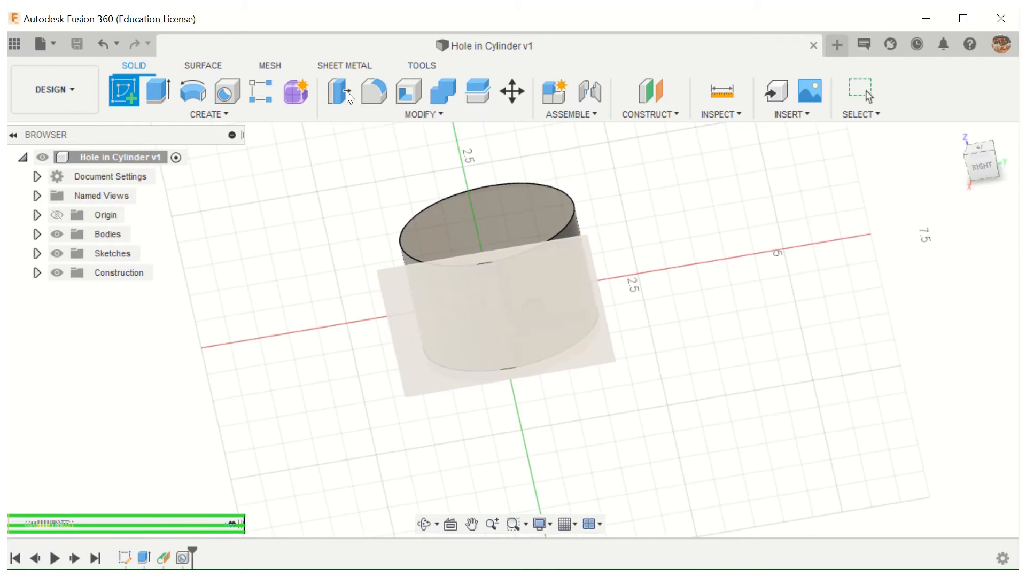
click(831, 45)
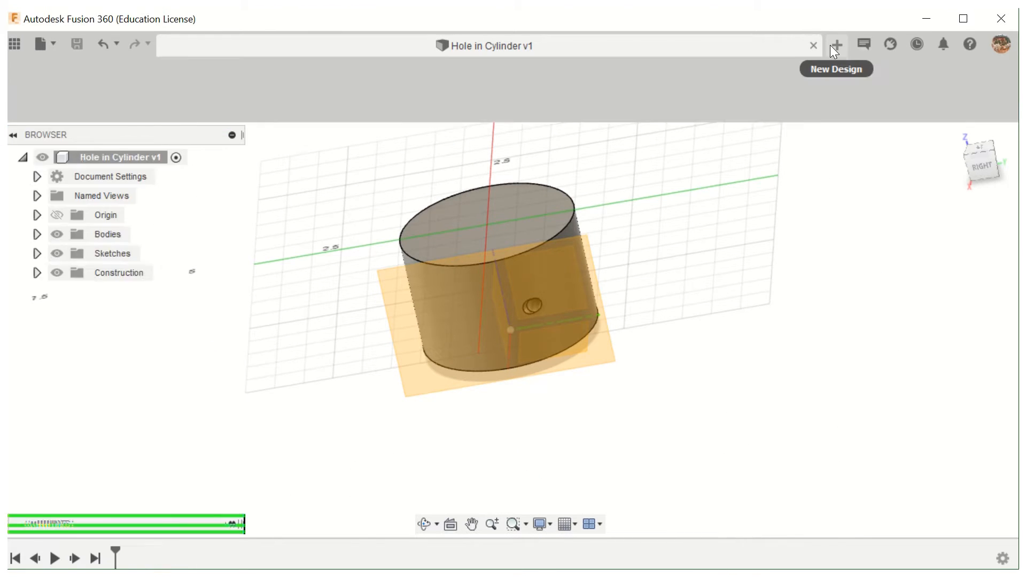
click(120, 92)
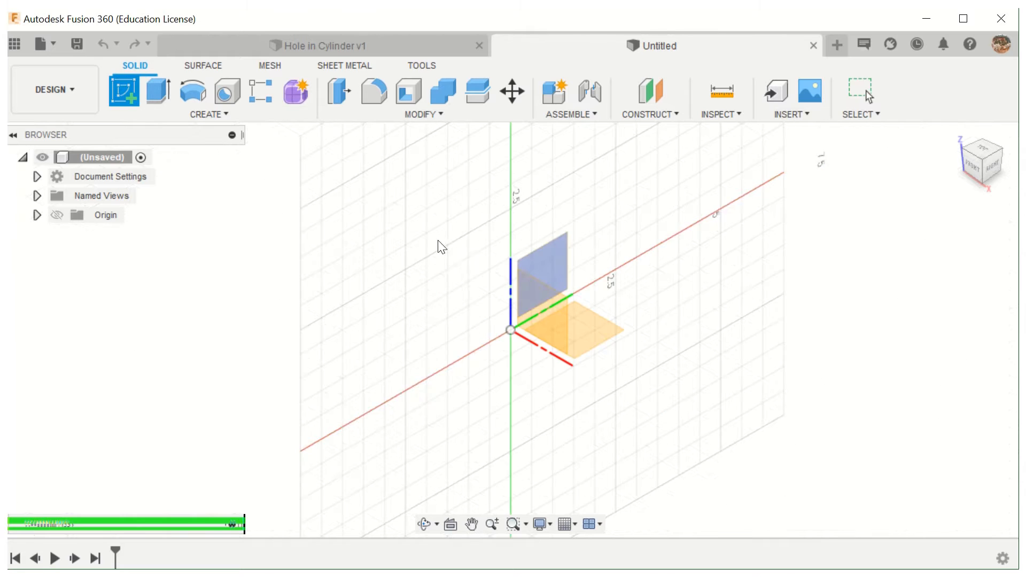
click(466, 310)
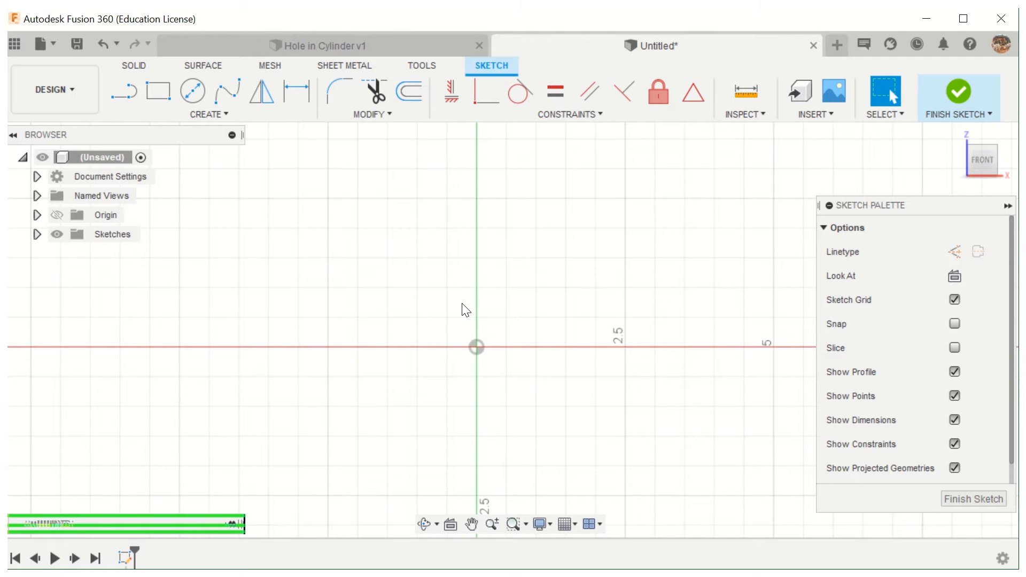
- Change the document units from Inch to Millimeter
click(121, 94)
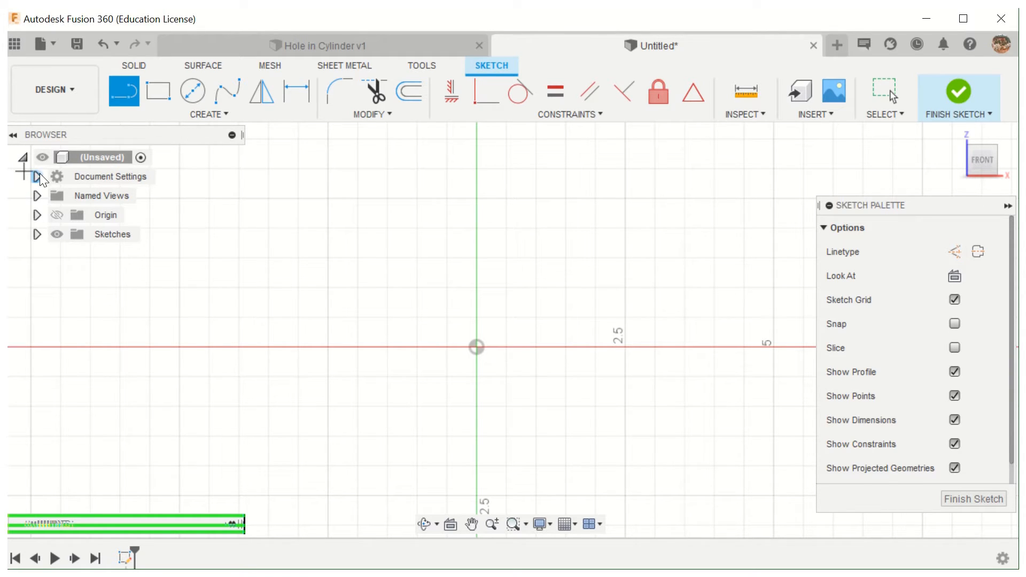
click(37, 176)
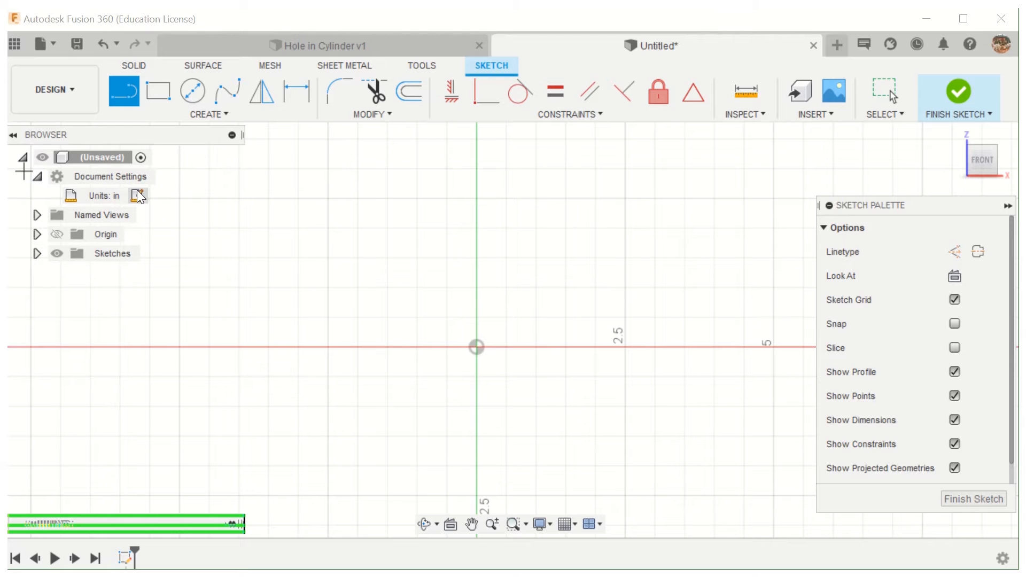
click(138, 194)
click(777, 230)
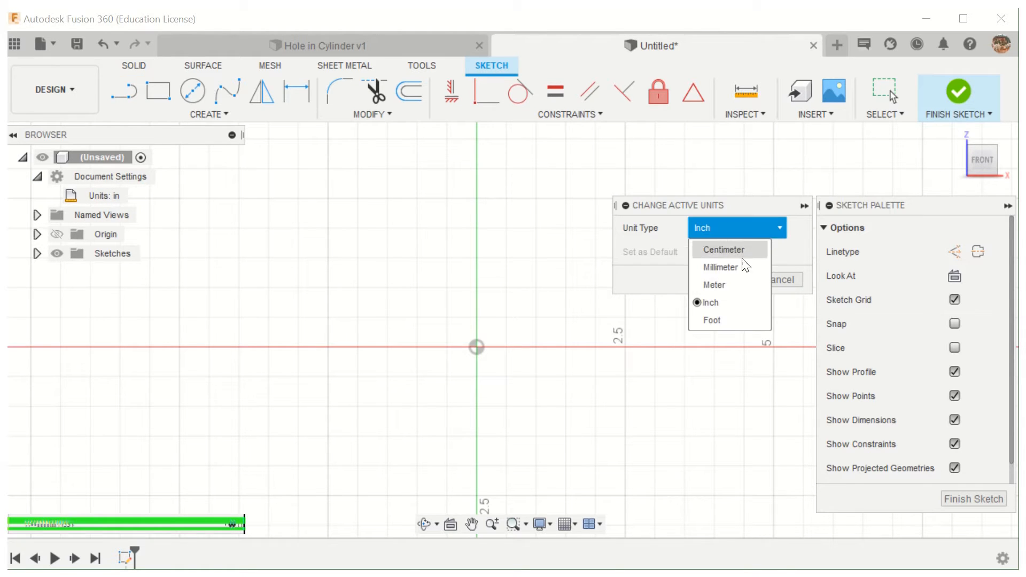
click(743, 266)
click(735, 281)
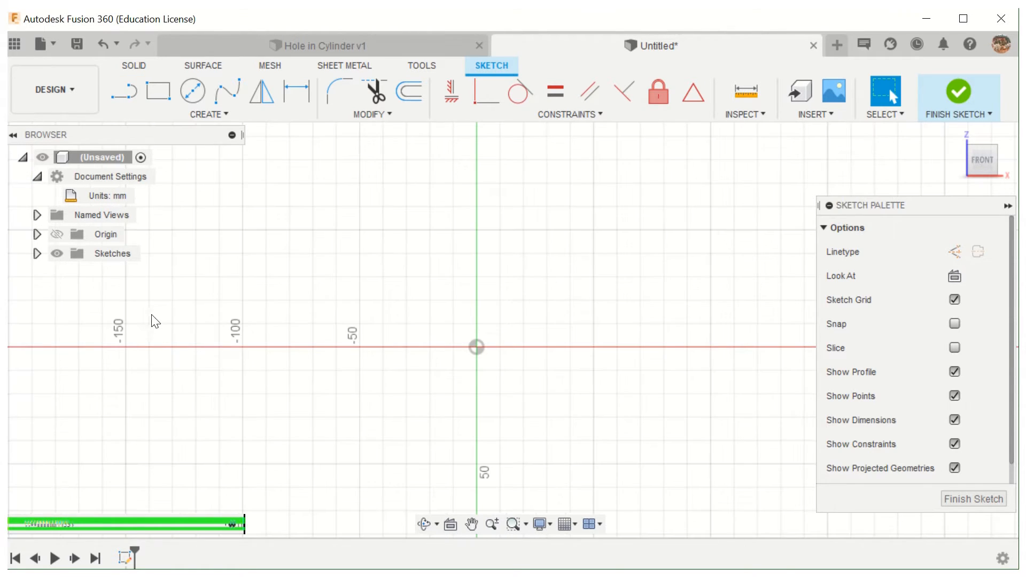
- Draw a horizontal base line about 183 mm long through the origin, from the positive to the negative X side
click(129, 99)
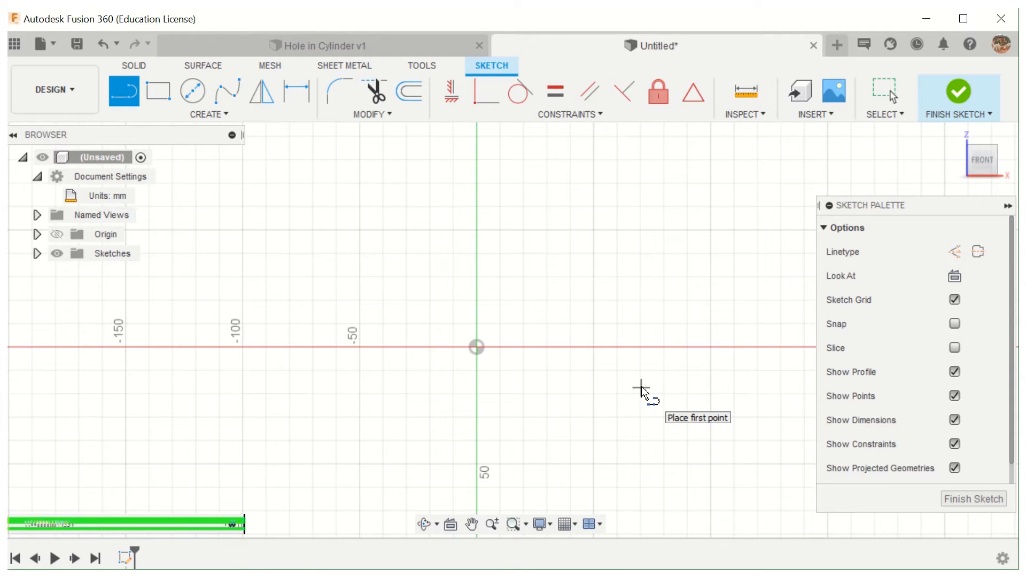
click(735, 347)
drag(735, 347, 536, 352)
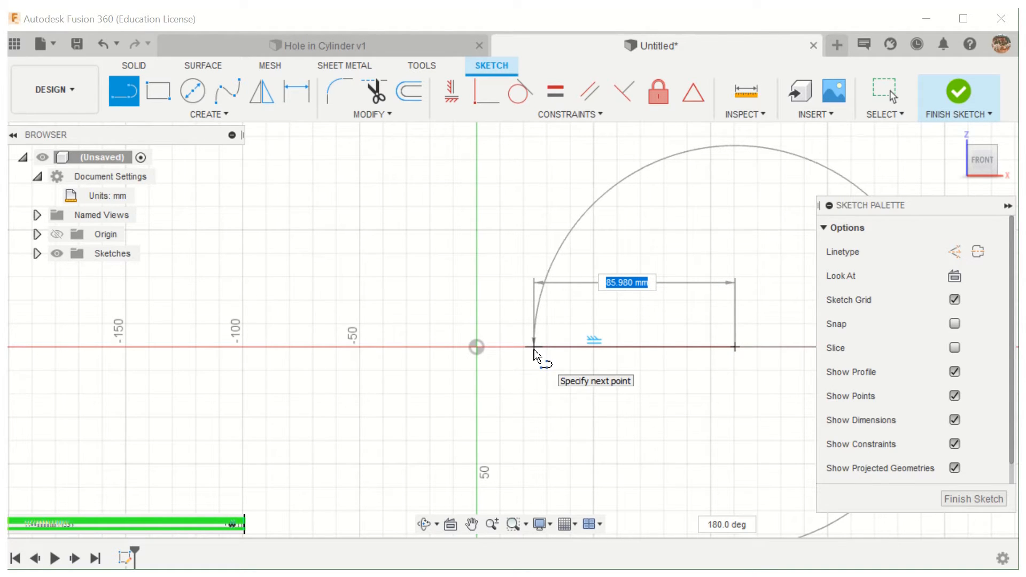
drag(533, 350, 393, 346)
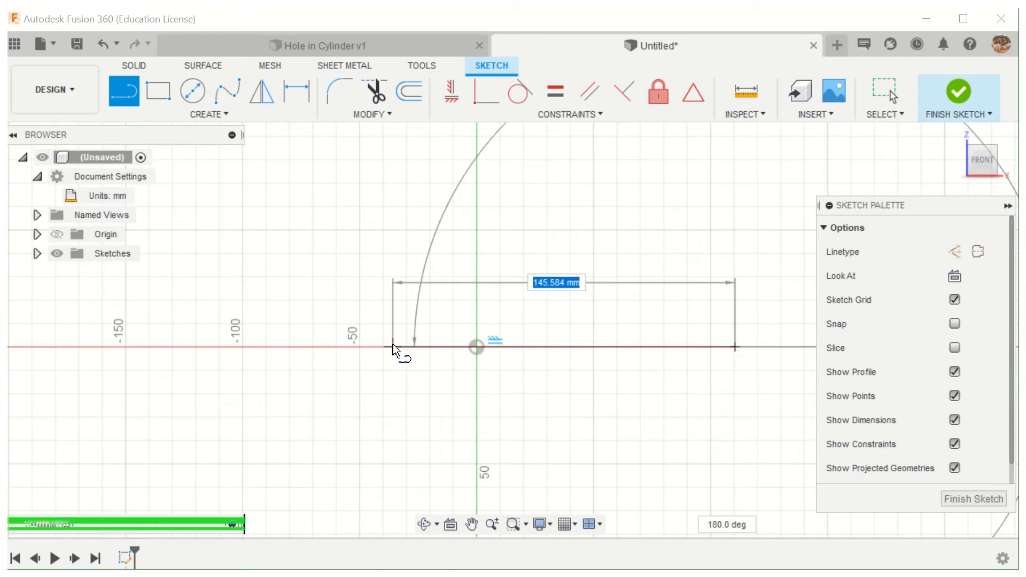
click(307, 346)
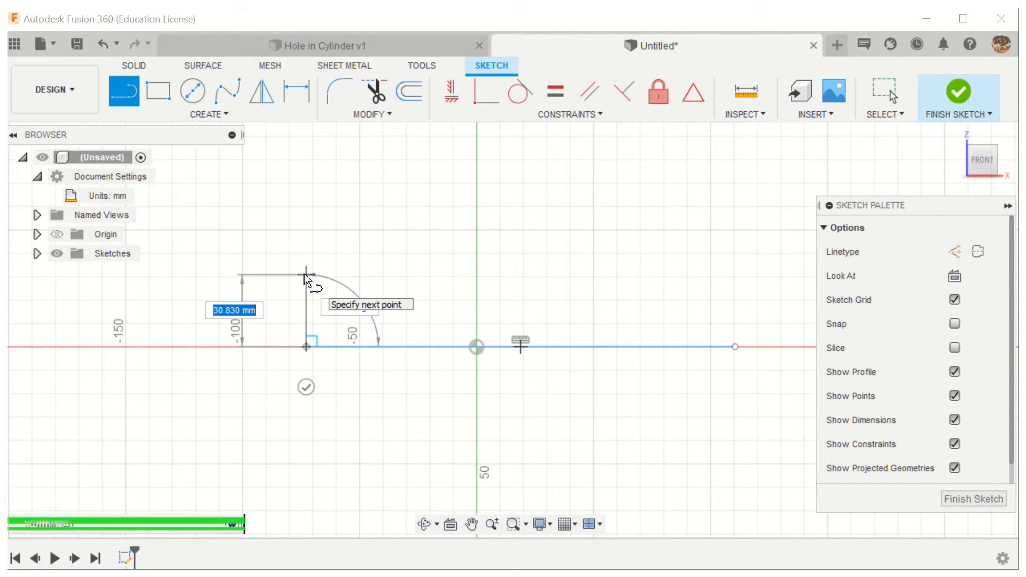
- Continue with a perpendicular left side, a shelf about 37 mm long, a 133.5-degree slanted line about 38 mm long, and an upright perpendicular to the shelf
click(304, 274)
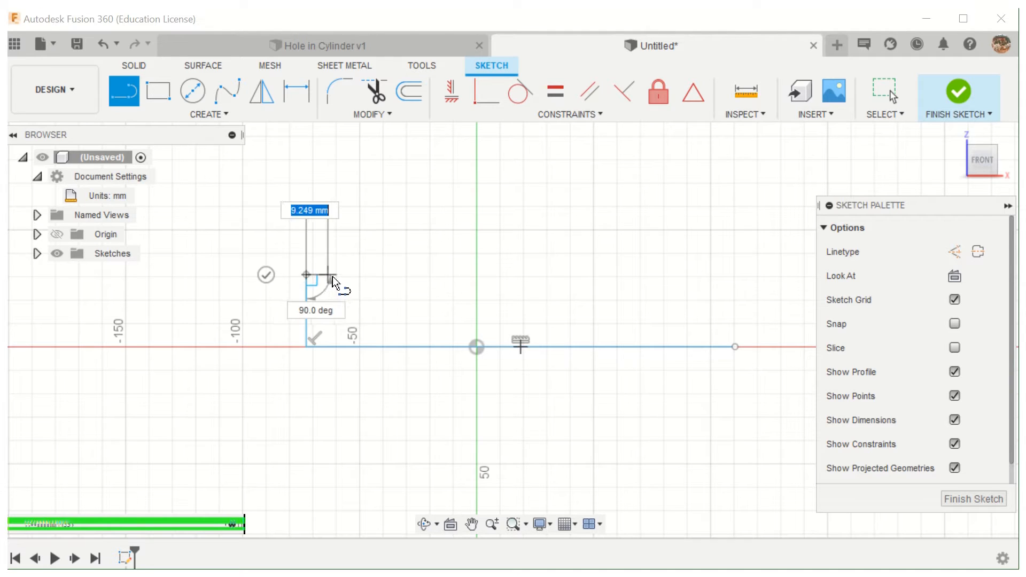
drag(317, 279, 392, 272)
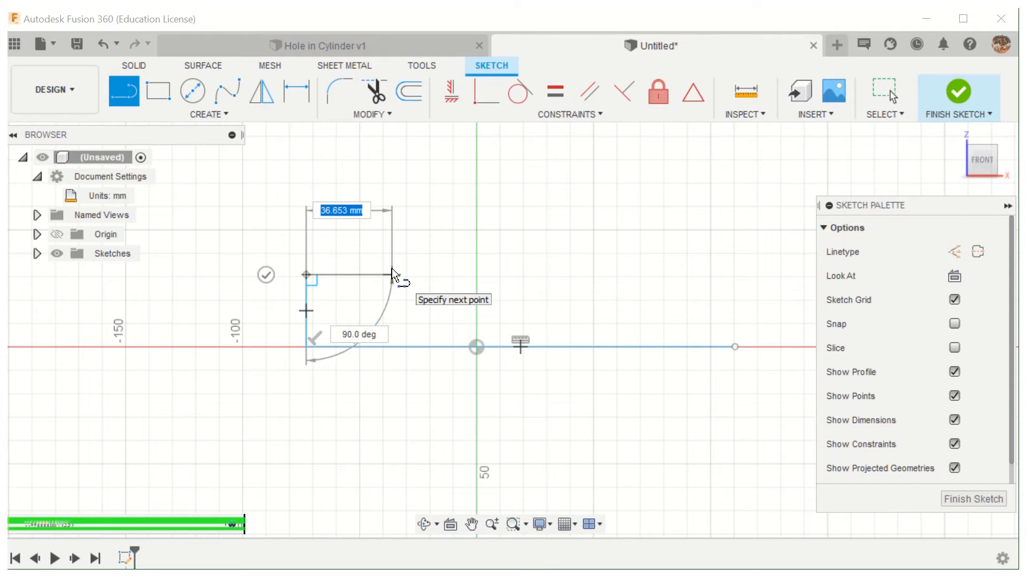
click(393, 274)
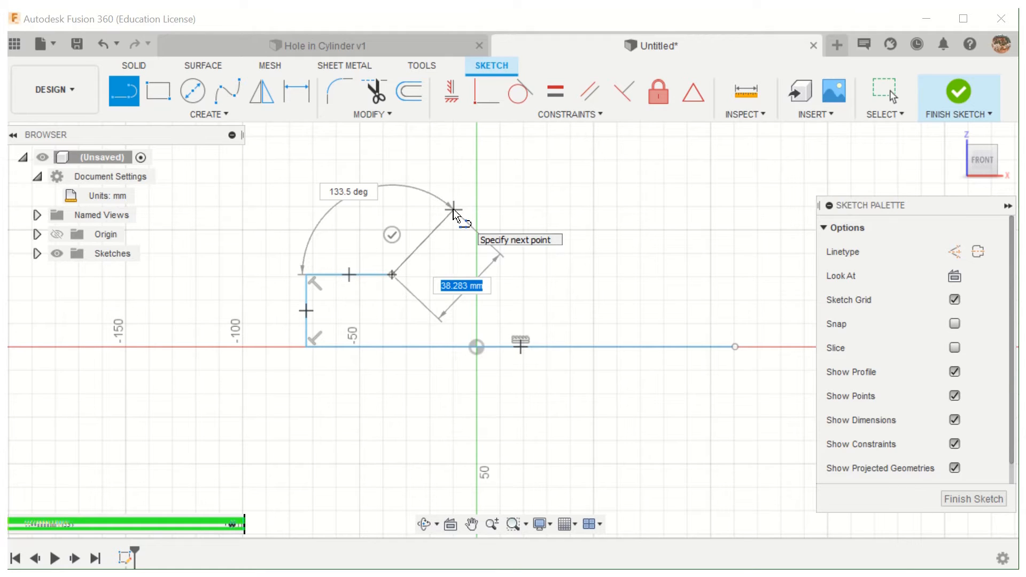
click(454, 209)
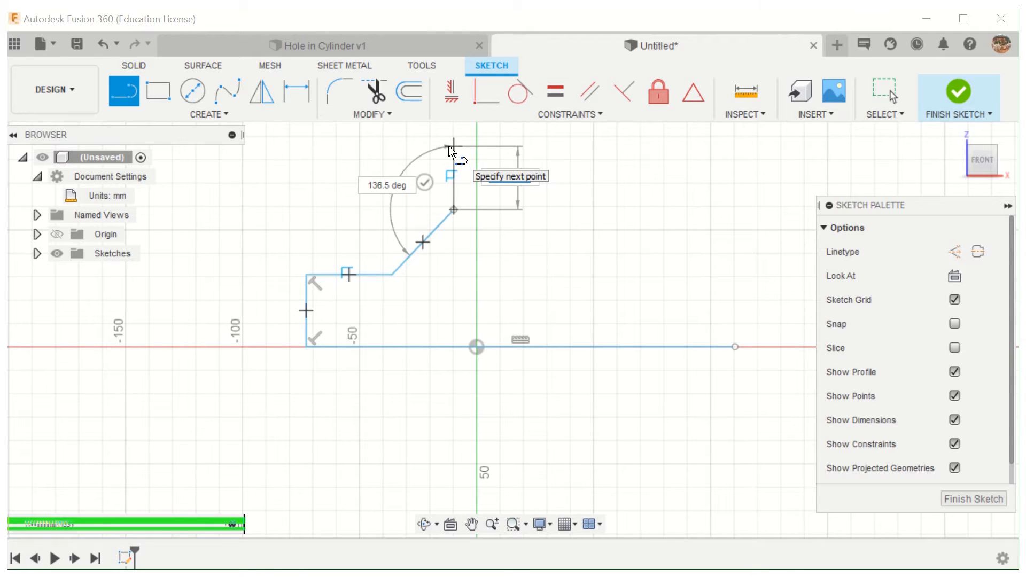
click(452, 147)
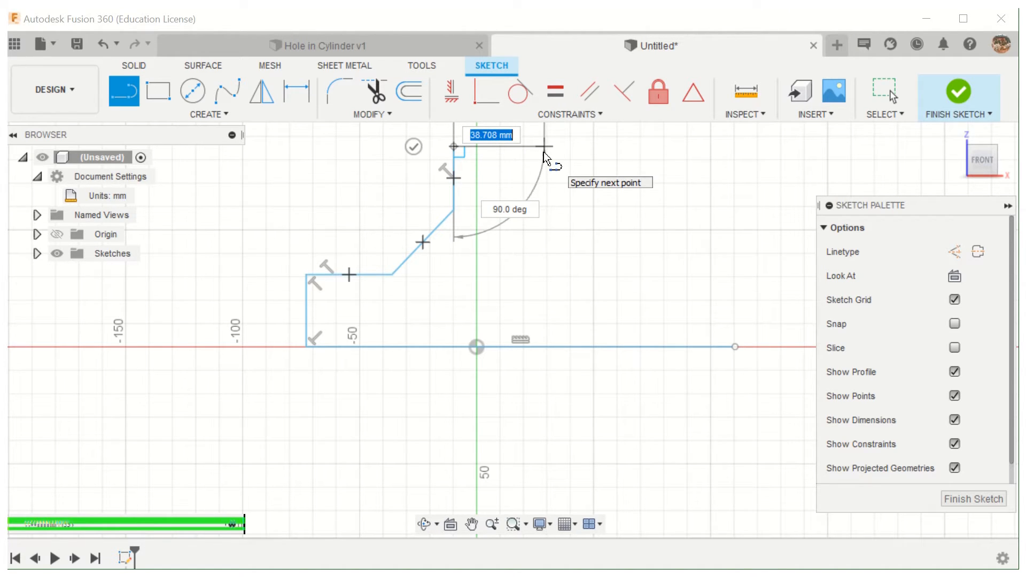
- Draw a sloping top edge about 59 mm long at about 81 degrees, and a downward side about 15 mm long parallel to the upright
scroll(543, 153, down, 2)
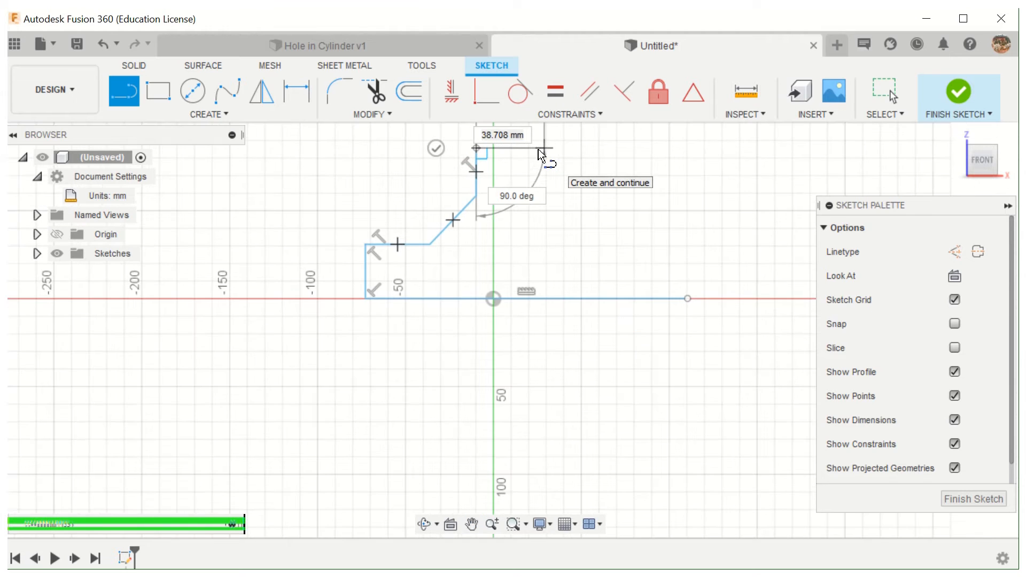
scroll(540, 151, down, 2)
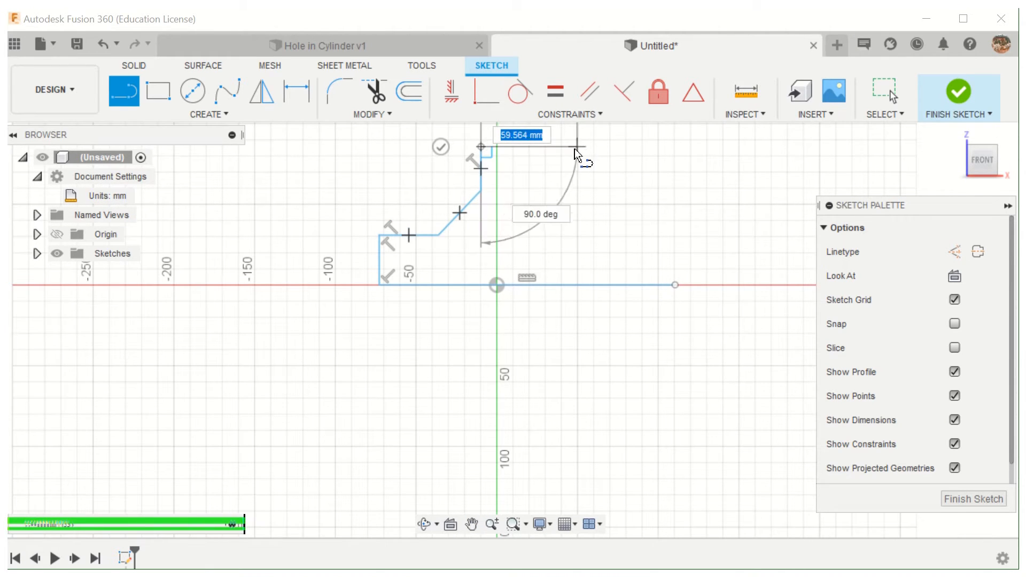
mouse_move(577, 155)
middle_down()
mouse_move(570, 246)
mouse_move(550, 311)
middle_up()
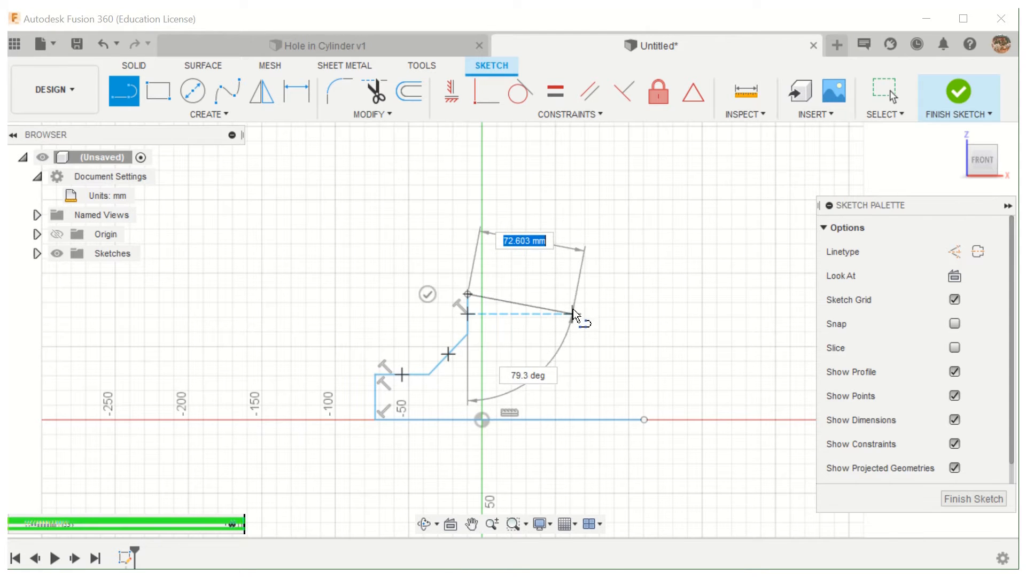
scroll(573, 309, up, 5)
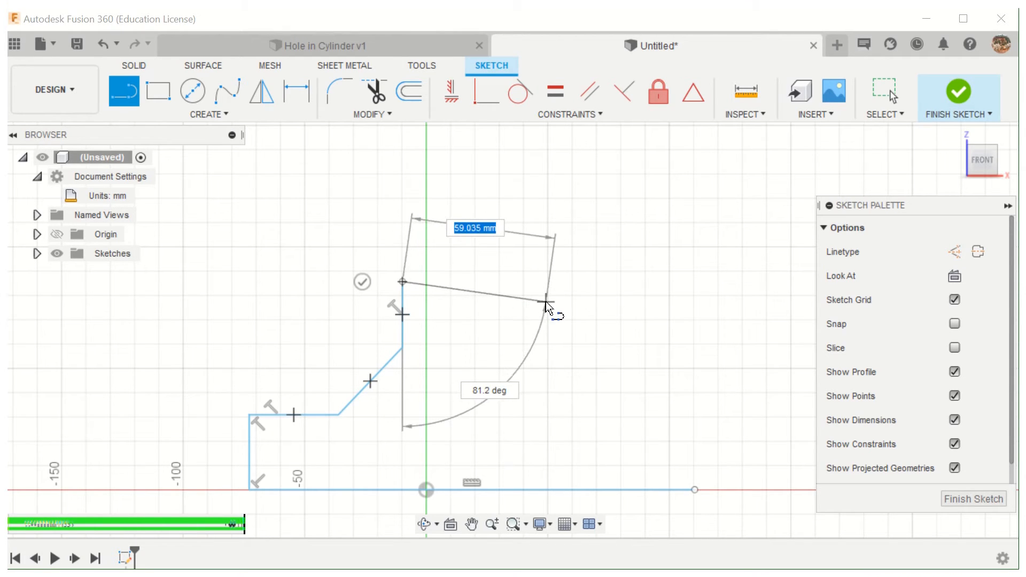
click(546, 302)
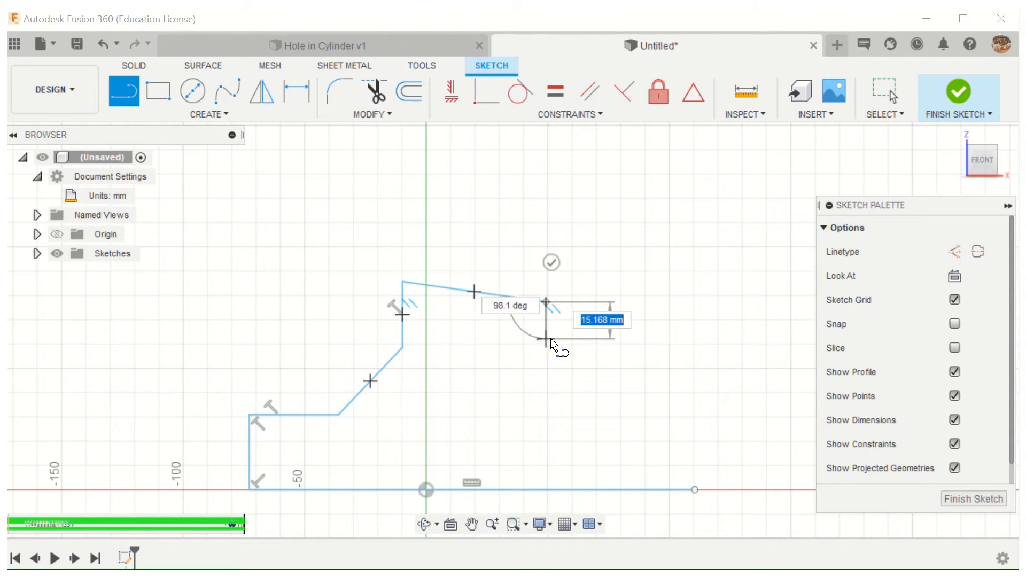
click(550, 340)
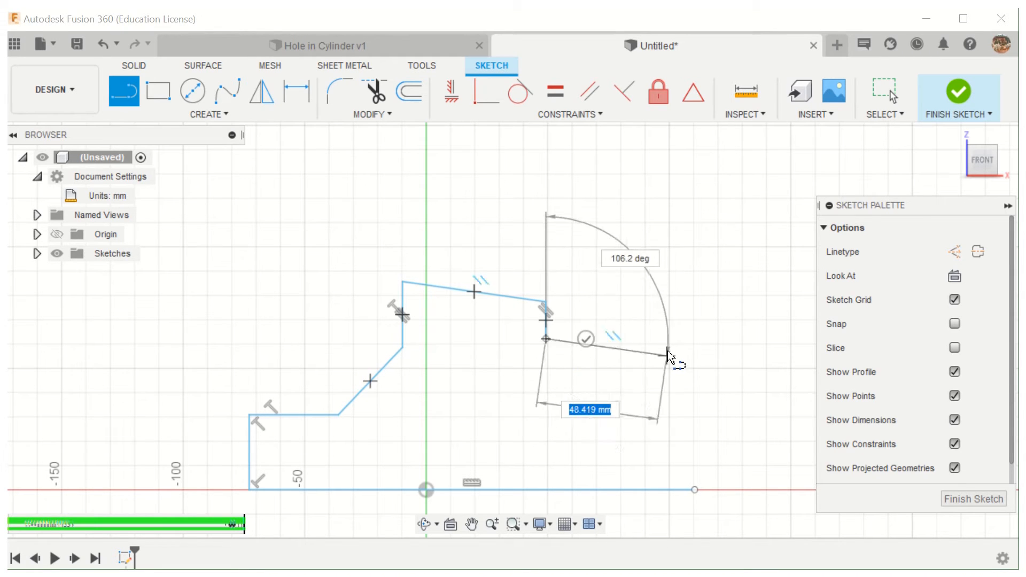
- Close the profile with a 133.5-degree slanted line about 25 mm long, a horizontal shelf about 33 mm long, and a slanted side about 46 mm long
click(589, 381)
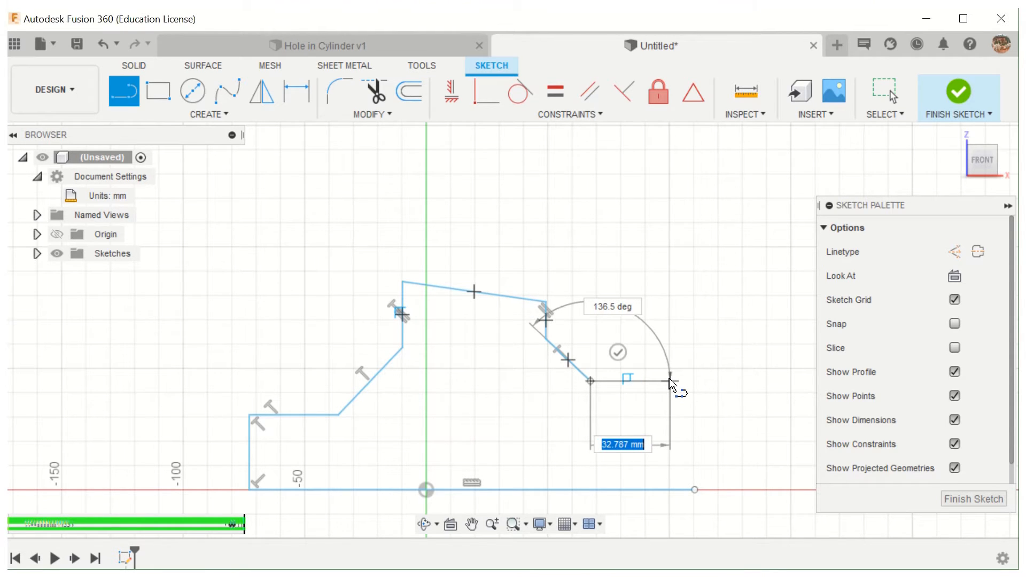
click(672, 382)
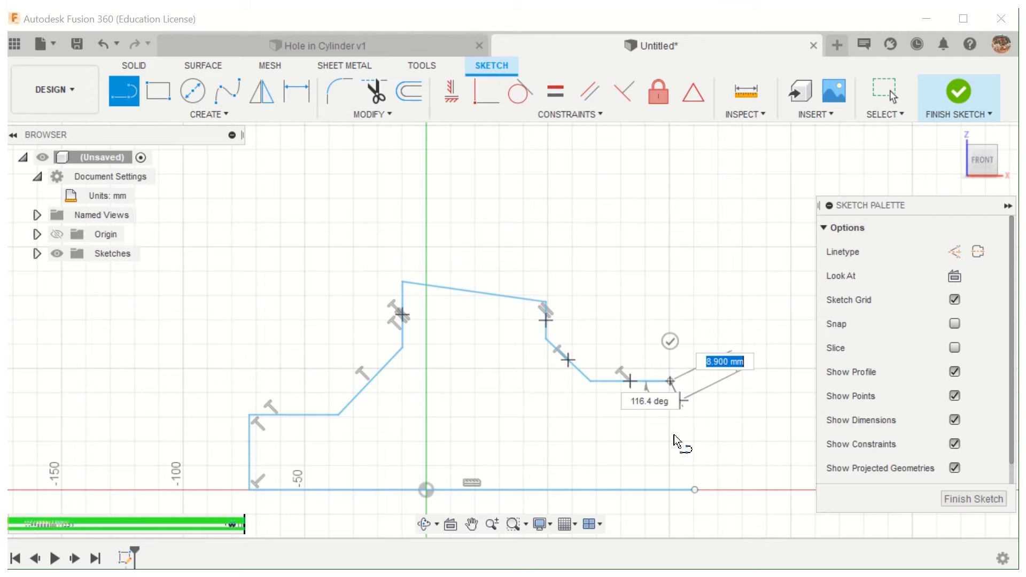
click(695, 489)
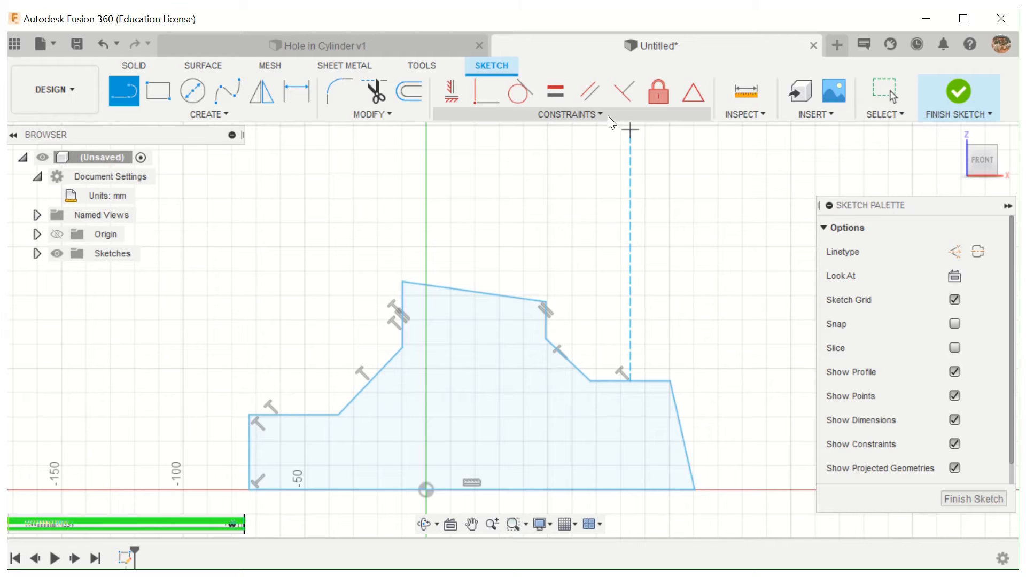
- Apply Parallel constraints between the outer left and right sides, and between the base line and the sloping top edge
click(582, 116)
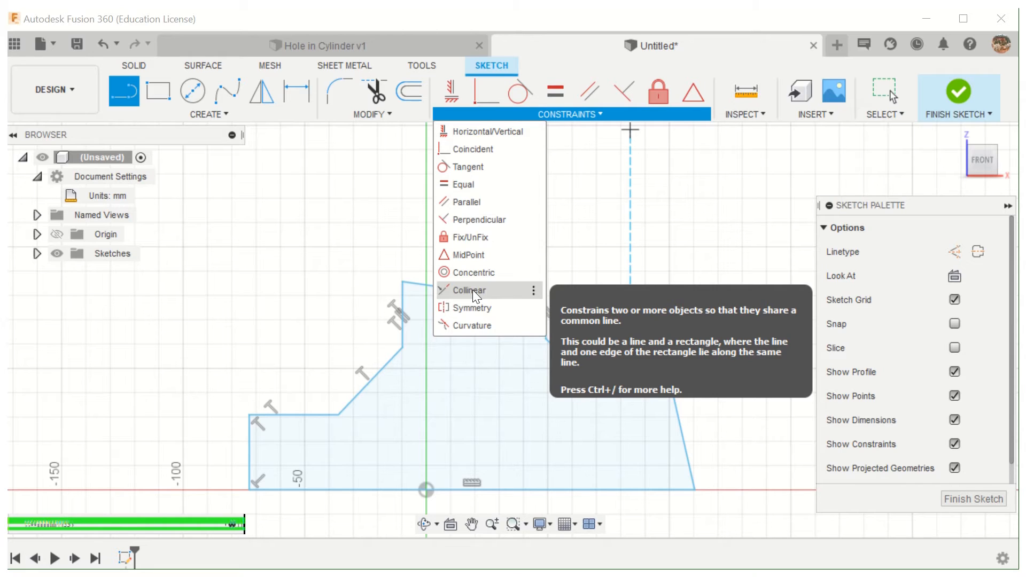
click(483, 326)
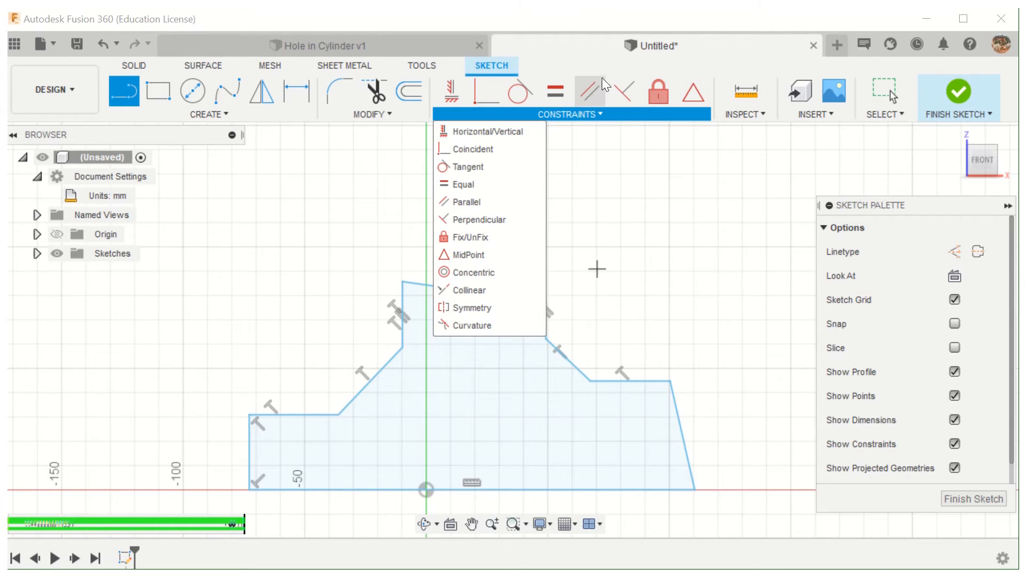
click(593, 94)
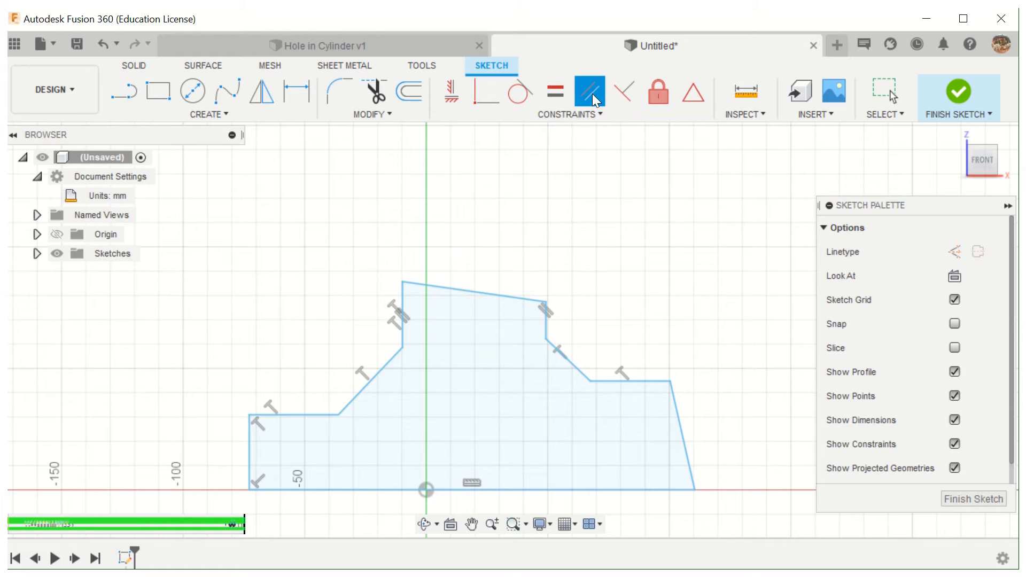
click(249, 459)
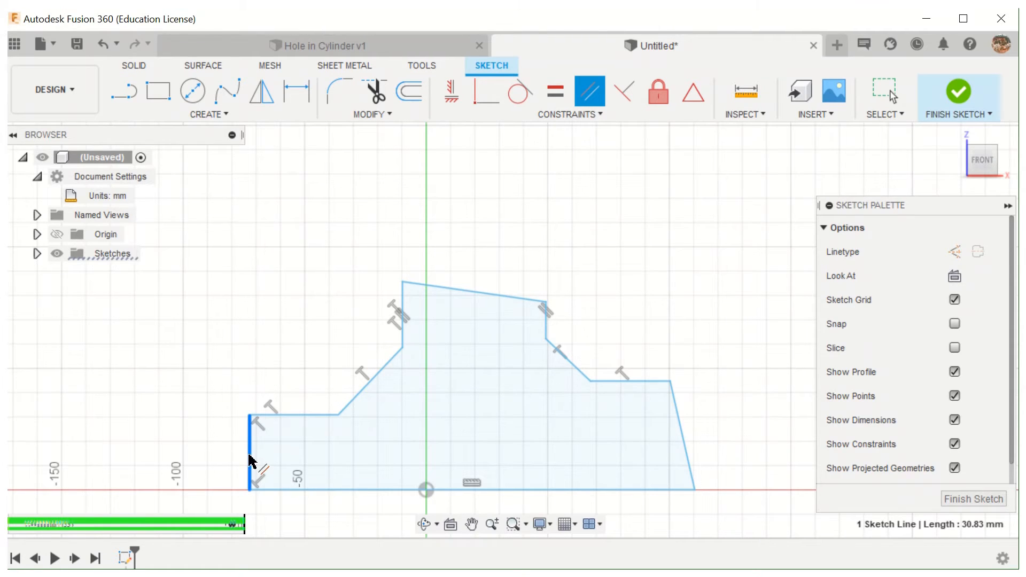
click(681, 424)
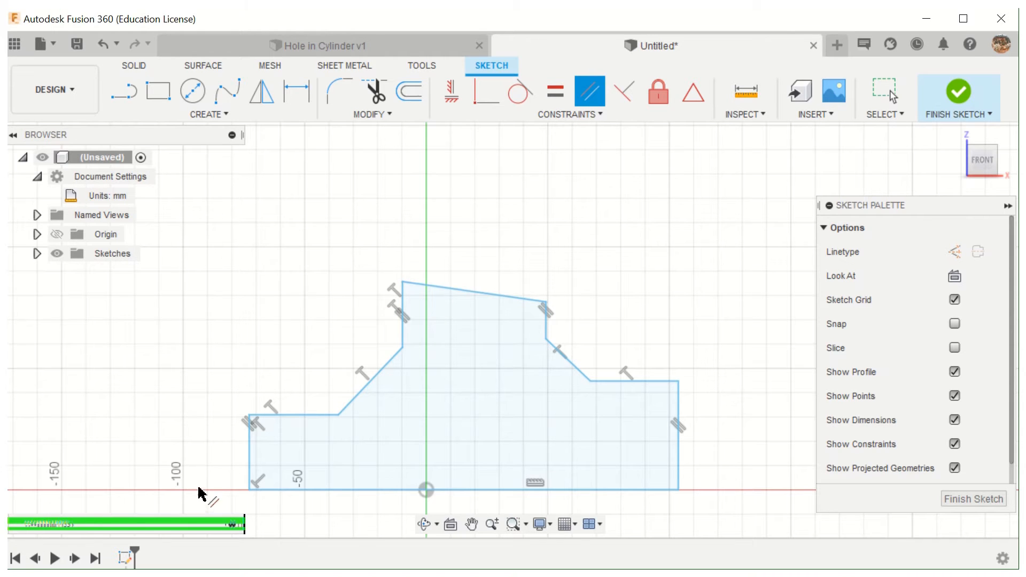
click(315, 490)
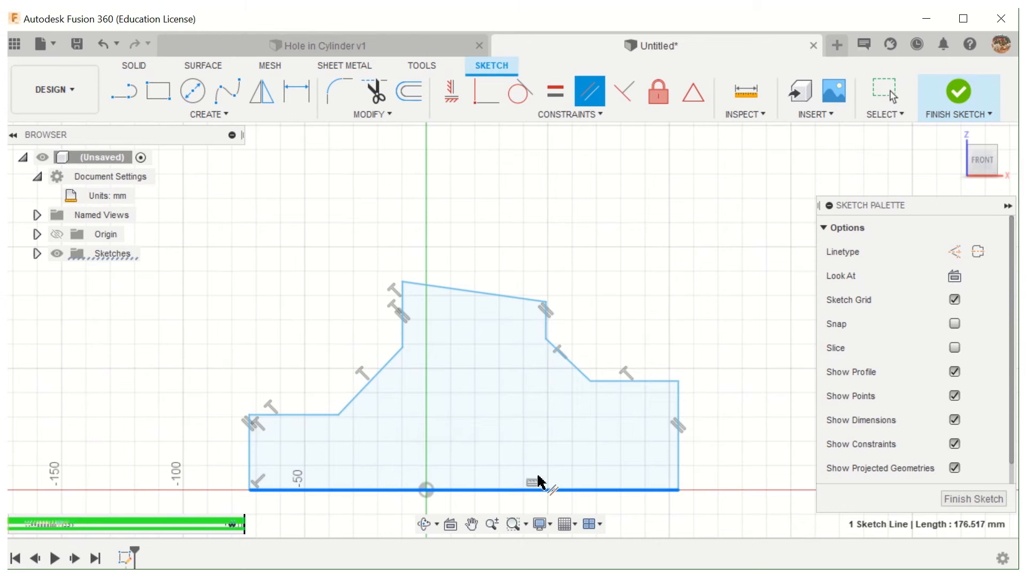
click(483, 294)
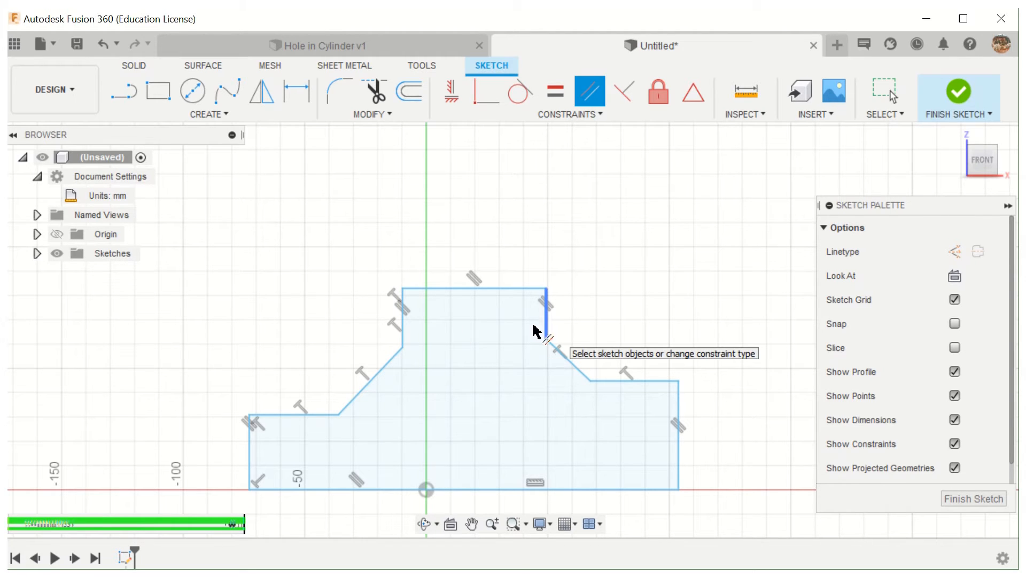
- Try an Equal constraint on the upper block's uprights with the left one selected first, and undo it
click(554, 91)
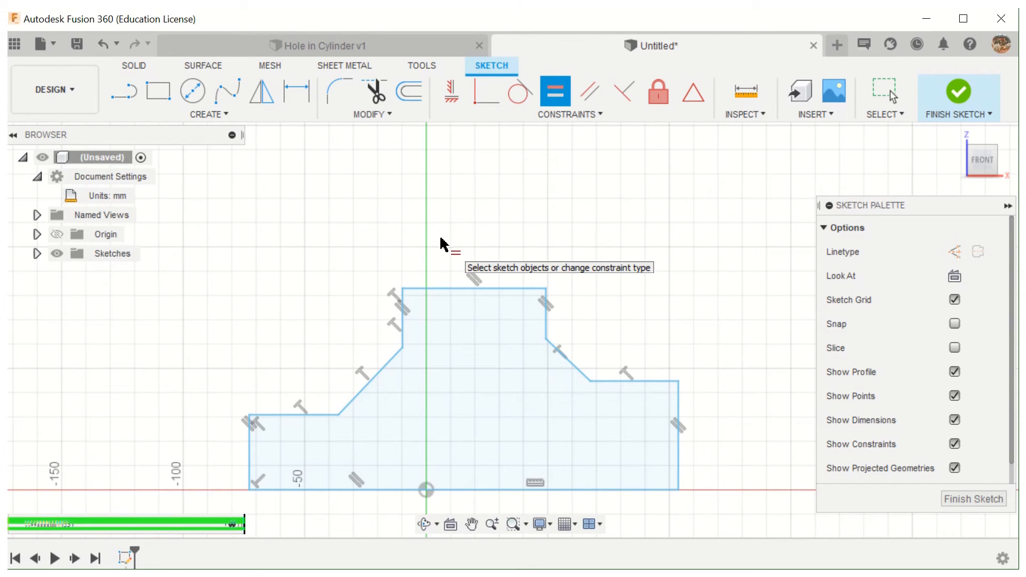
click(408, 322)
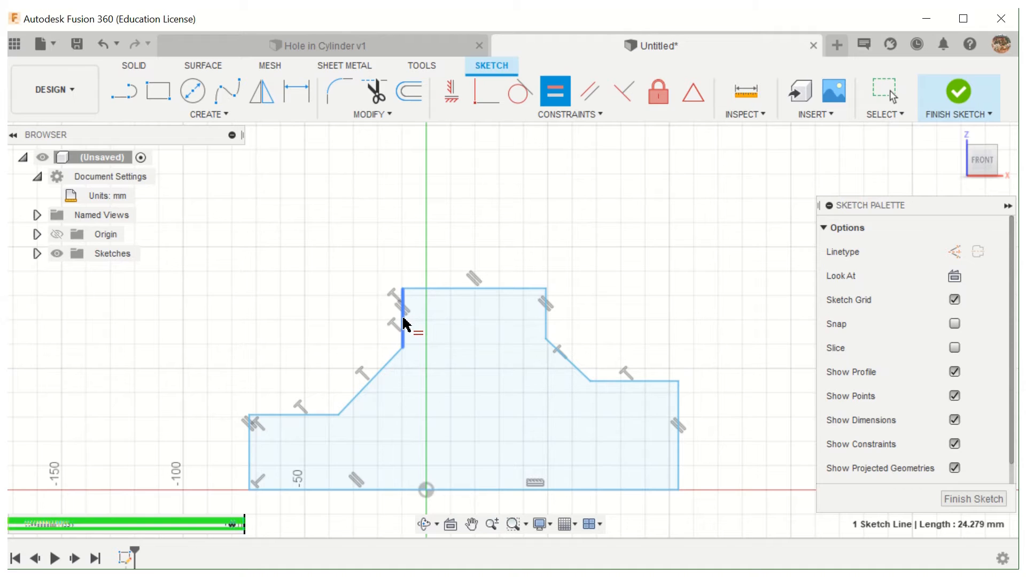
click(546, 320)
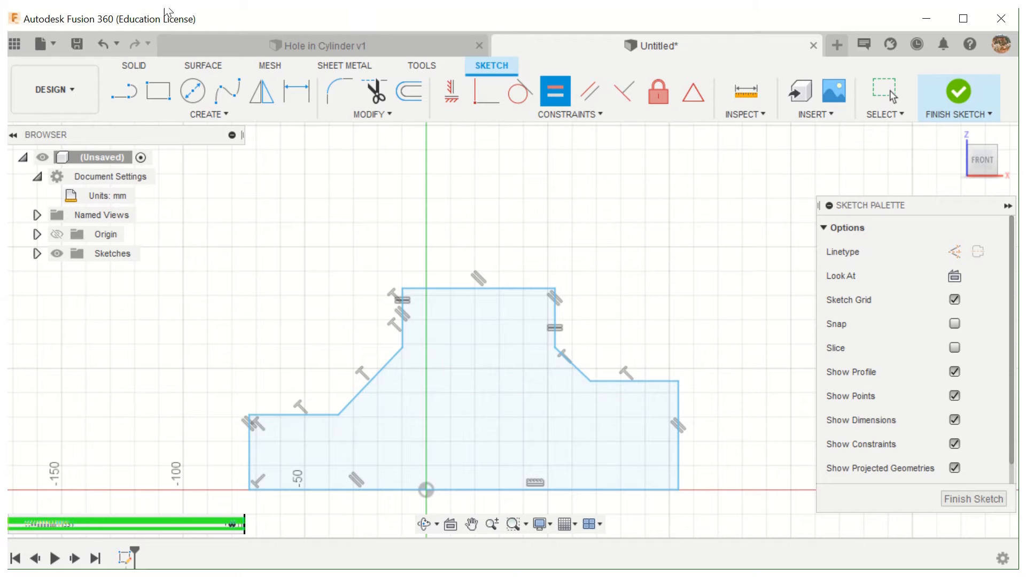
key(Escape)
click(104, 44)
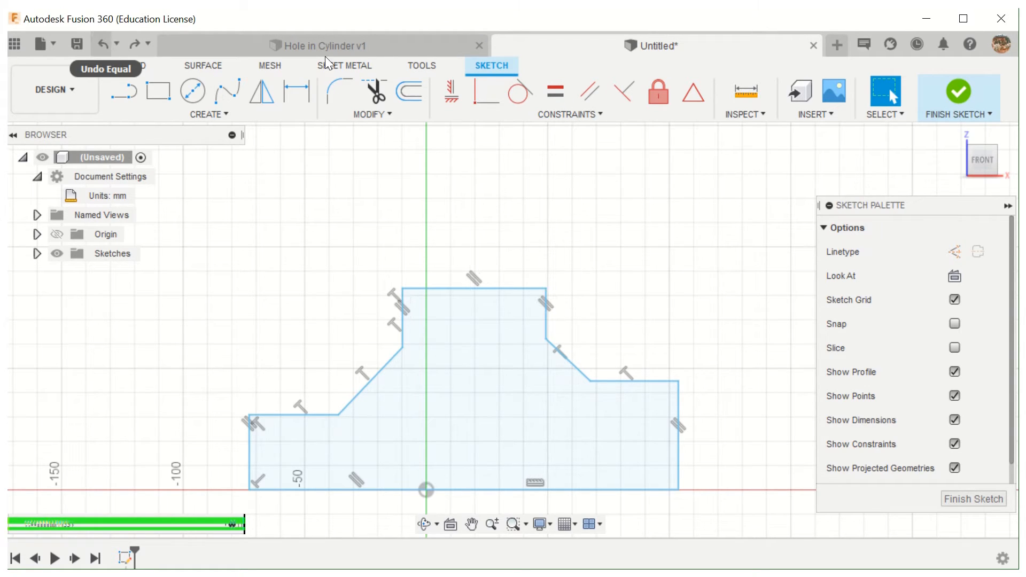
- Make the upper block's two uprights equal in length, selecting the right one first as the reference
click(555, 92)
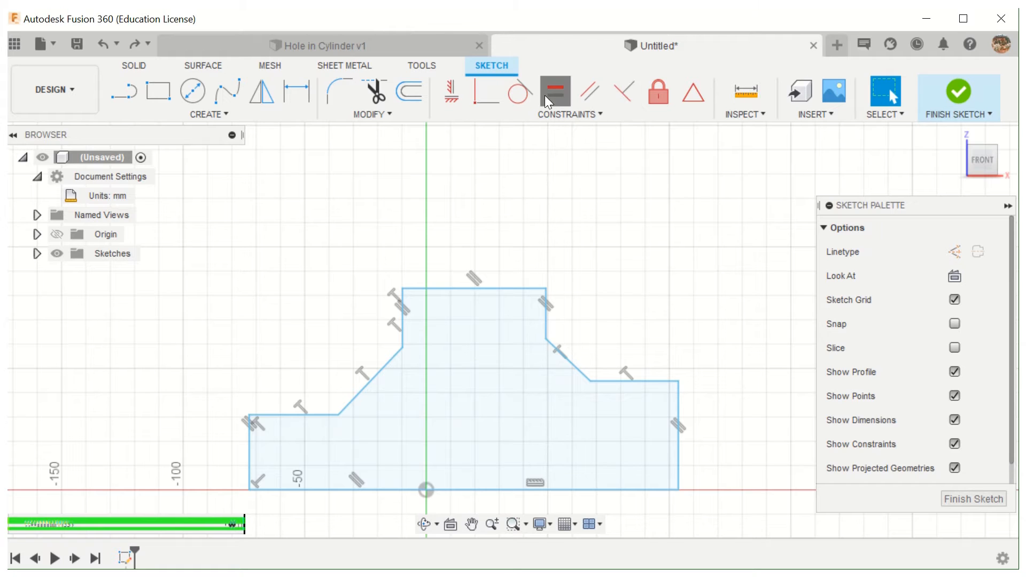
click(546, 327)
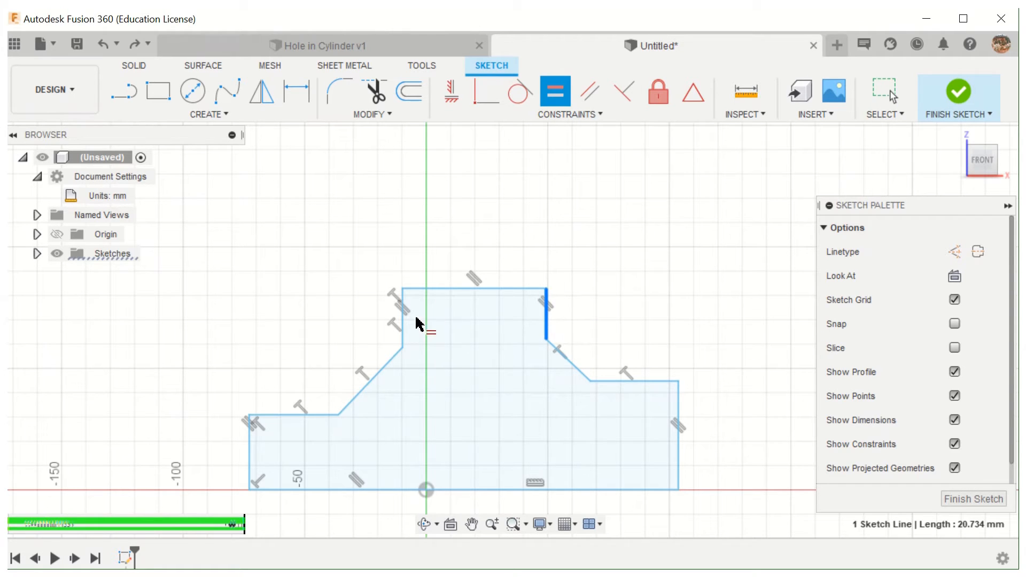
click(402, 323)
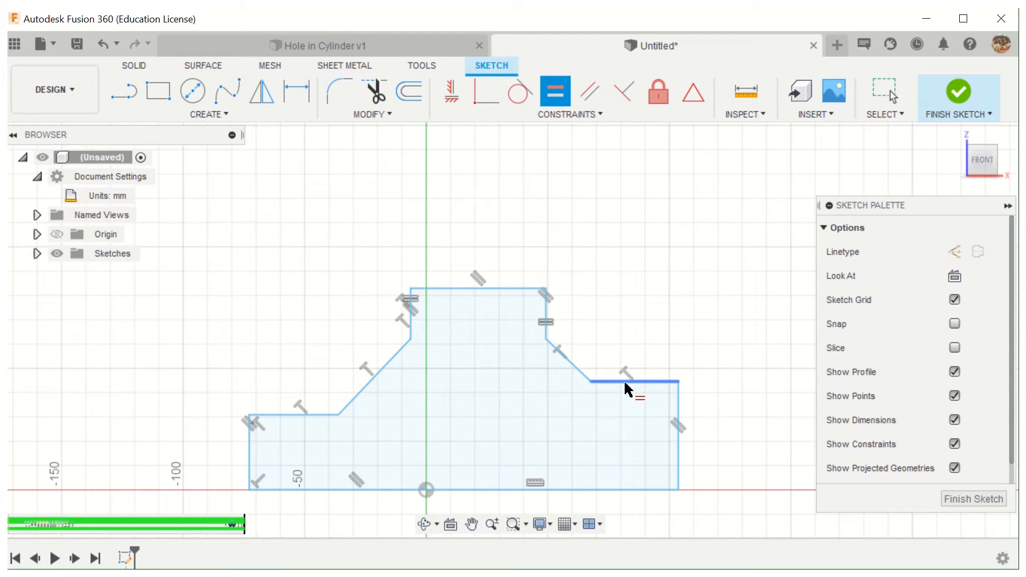
- Apply a Collinear constraint between the left and right shelves, selecting the left shelf first
click(568, 113)
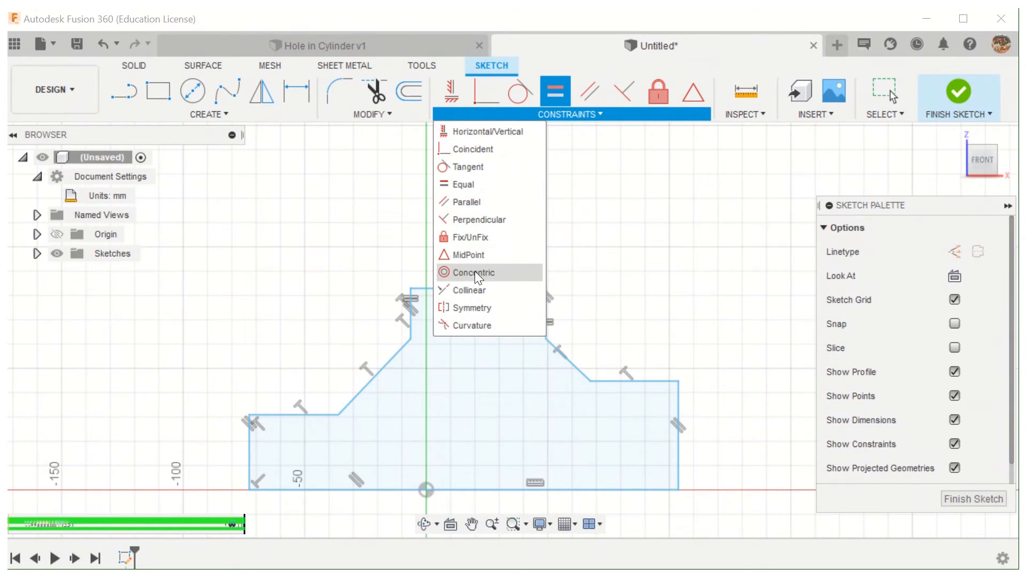
click(467, 290)
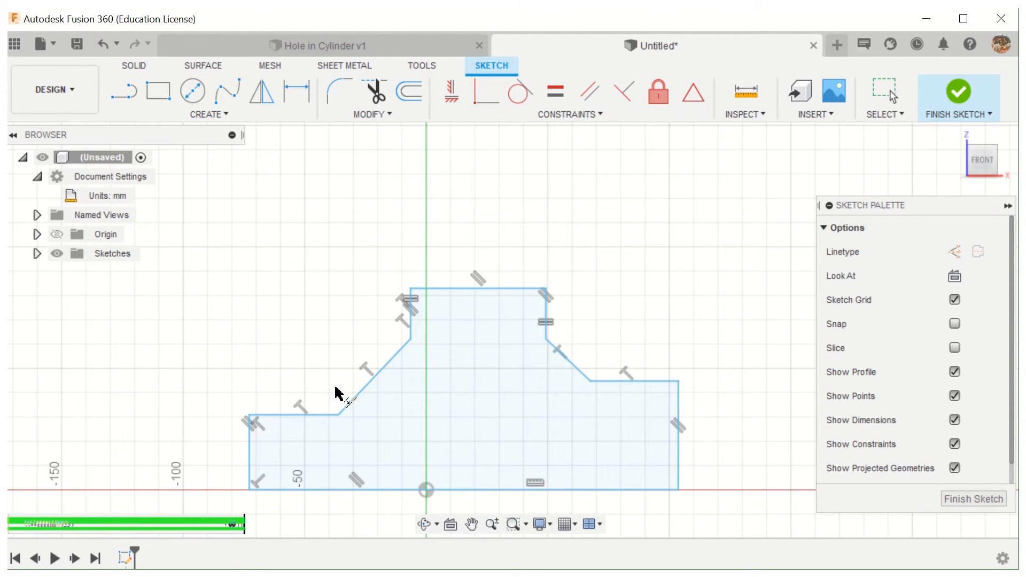
click(287, 421)
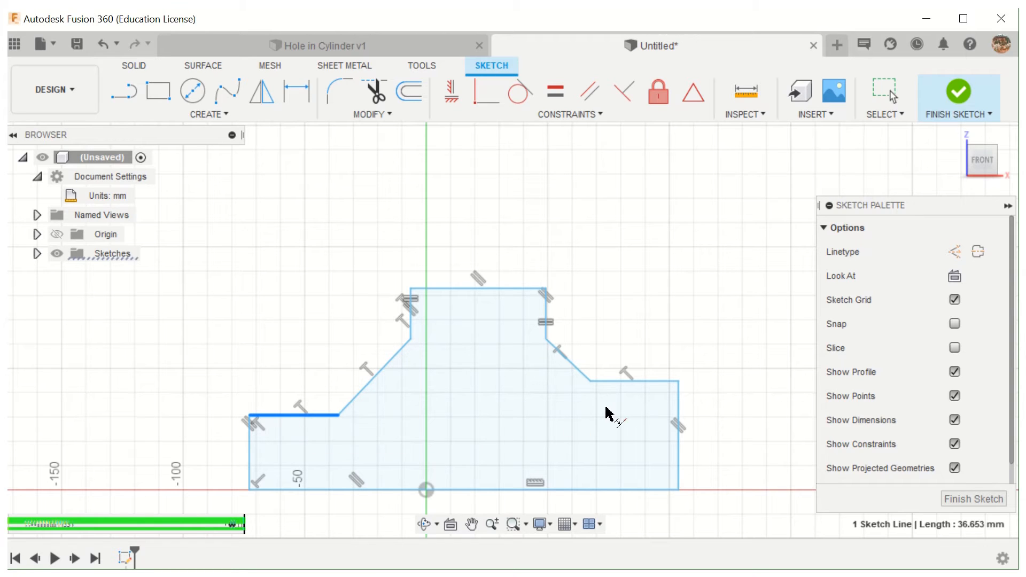
click(613, 383)
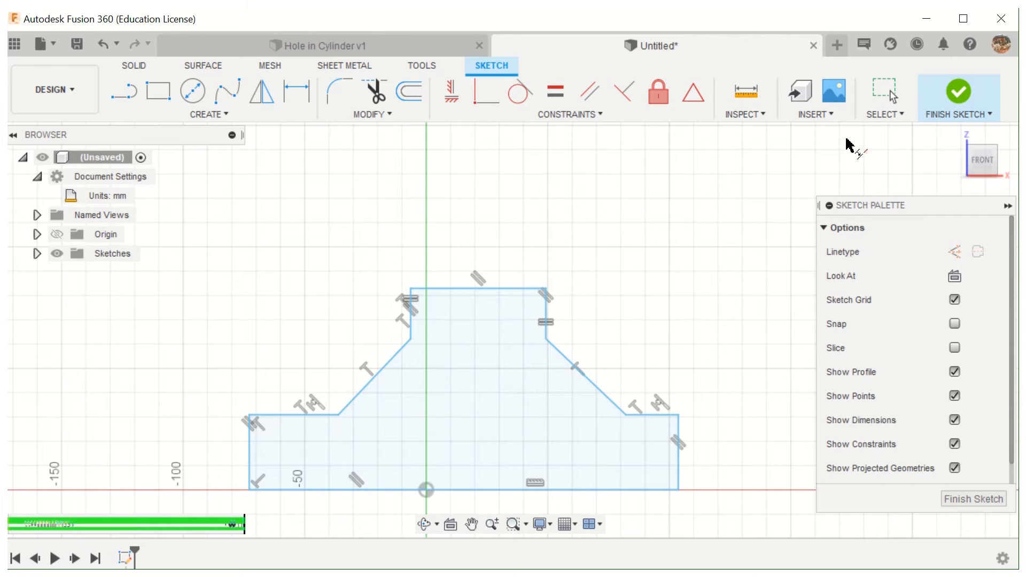
- Move the right shelf upward until it is about 34 mm long, testing the collinear link with the left shelf
click(880, 96)
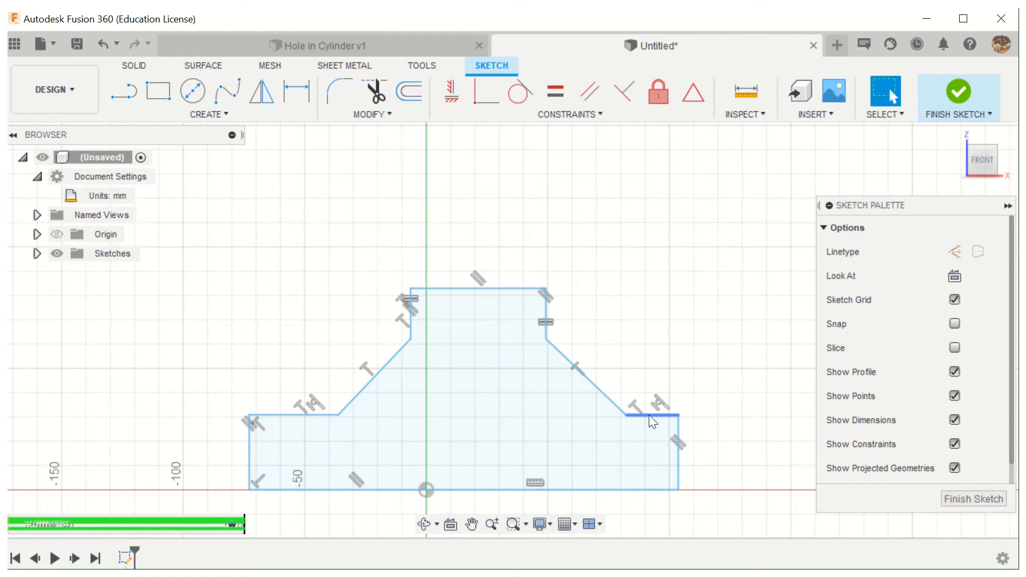
mouse_move(649, 415)
mouse_down()
mouse_move(650, 376)
mouse_move(663, 430)
mouse_move(646, 393)
mouse_move(653, 382)
mouse_move(650, 420)
mouse_move(658, 383)
mouse_up()
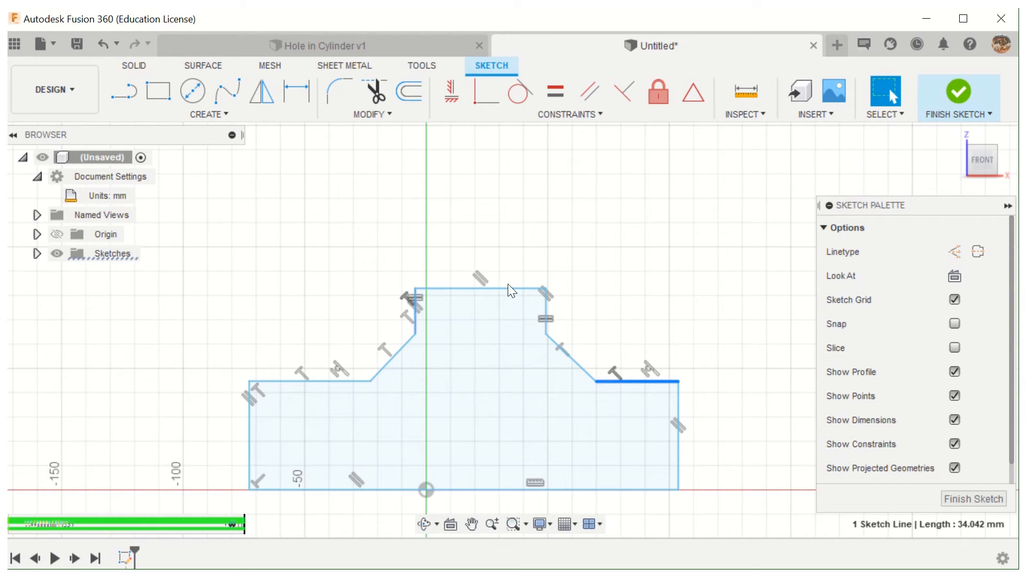
click(443, 312)
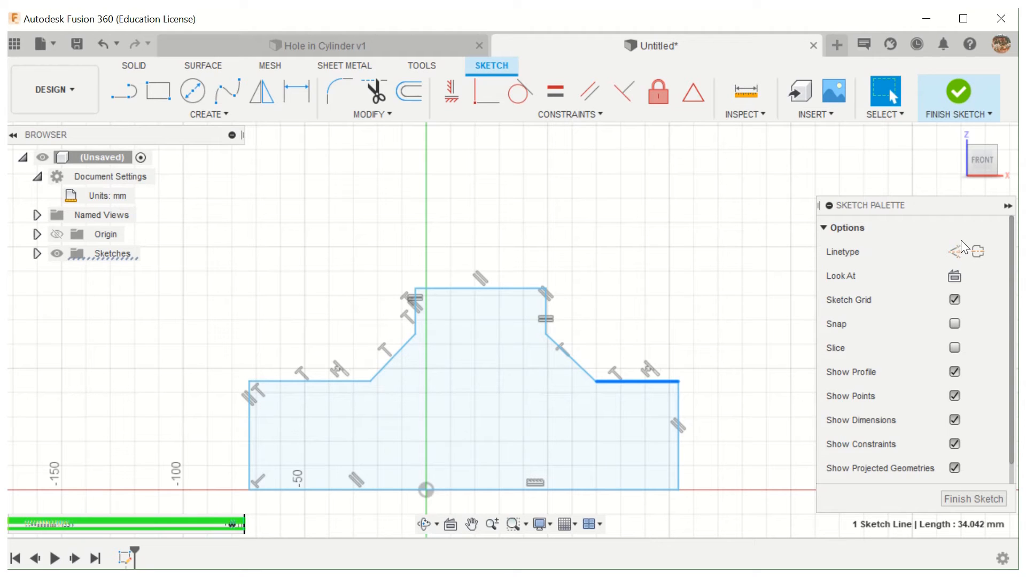
- Convert the profile's right shelf line to construction geometry
click(955, 253)
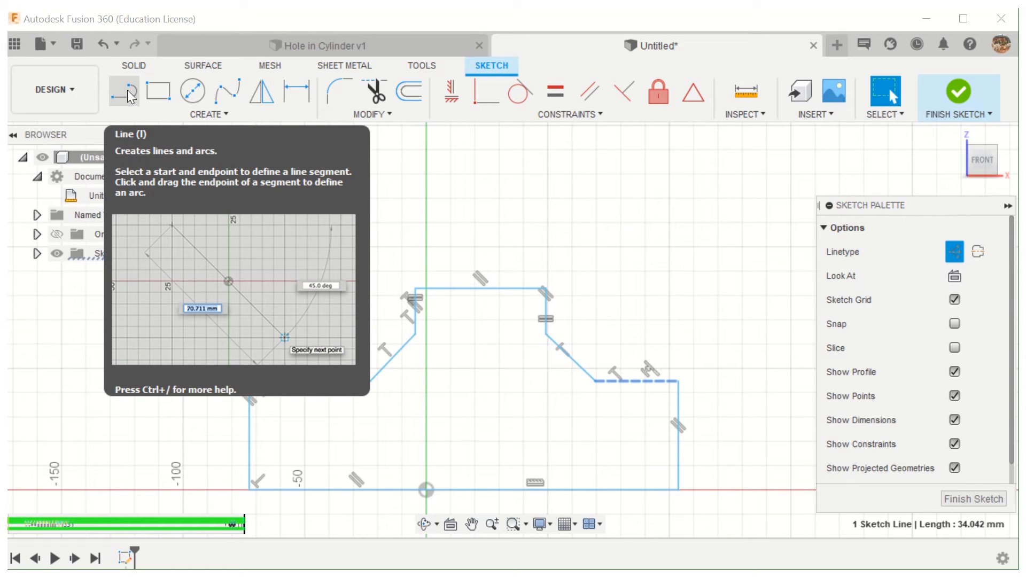
- Try a solid line from the top edge's midpoint to the base line's midpoint, and undo it
click(128, 96)
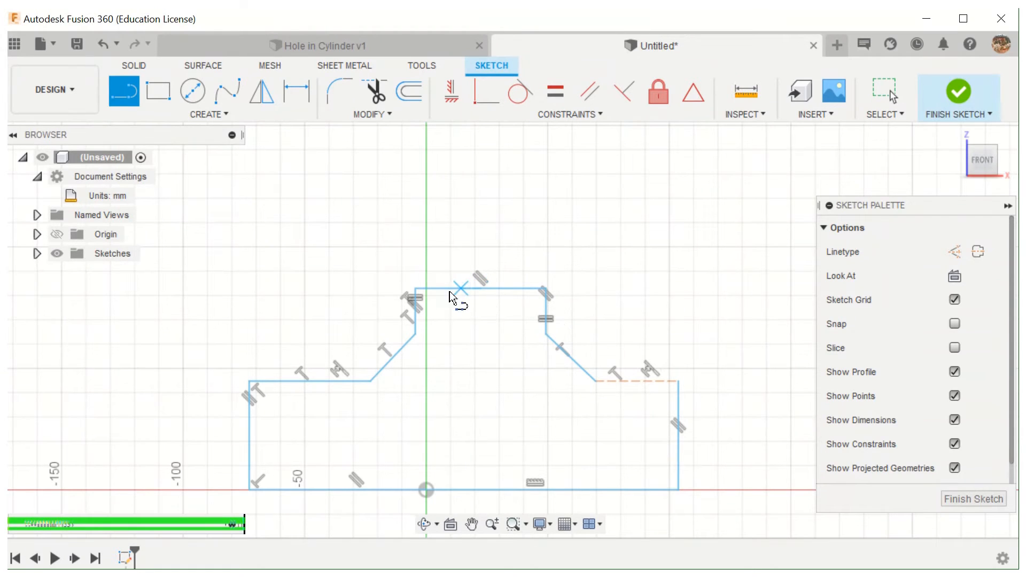
click(478, 288)
click(479, 292)
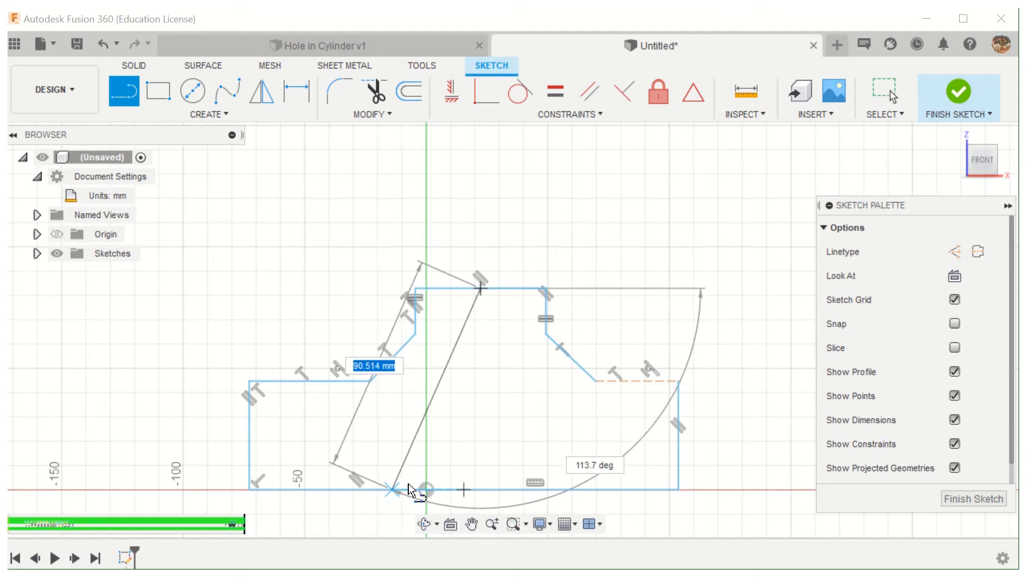
double_click(461, 486)
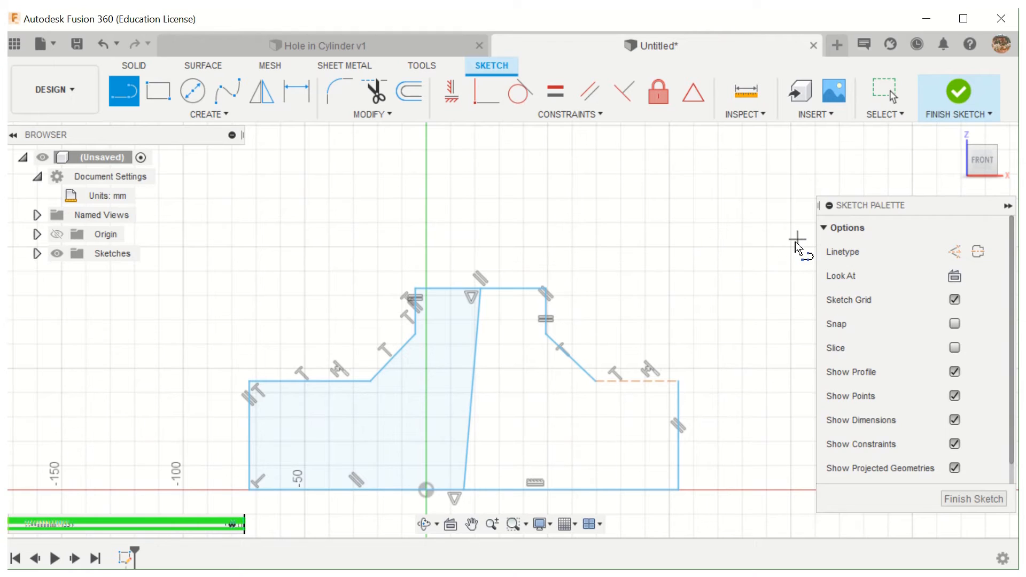
click(955, 252)
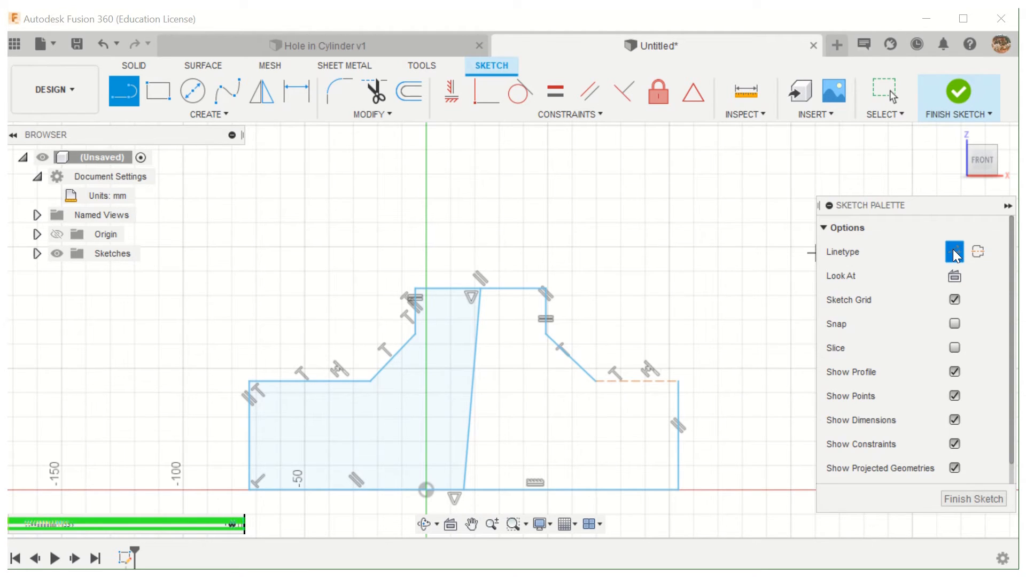
click(103, 41)
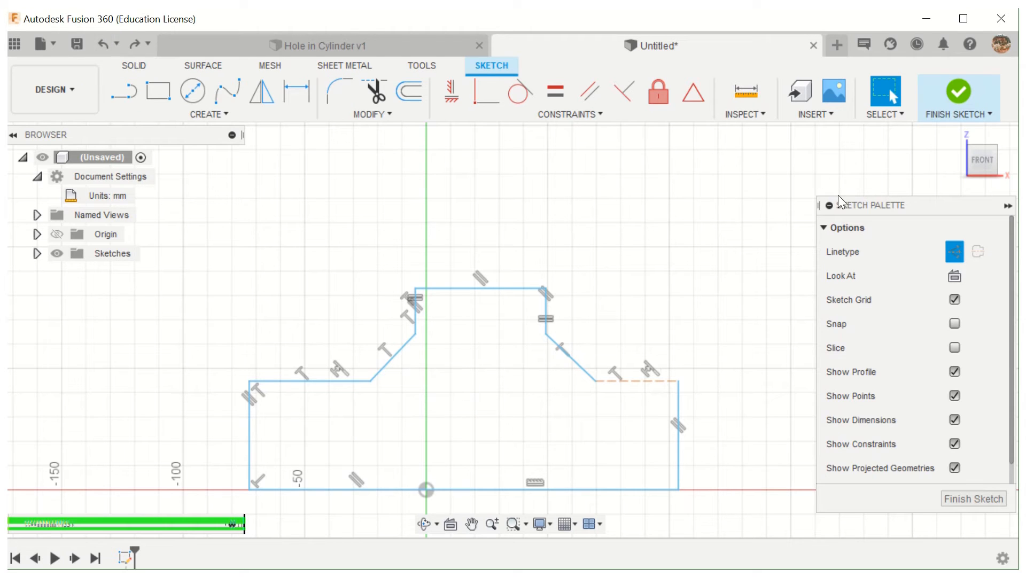
- Draw a construction line from the top edge's midpoint to the base line's midpoint, and turn construction mode off
click(124, 94)
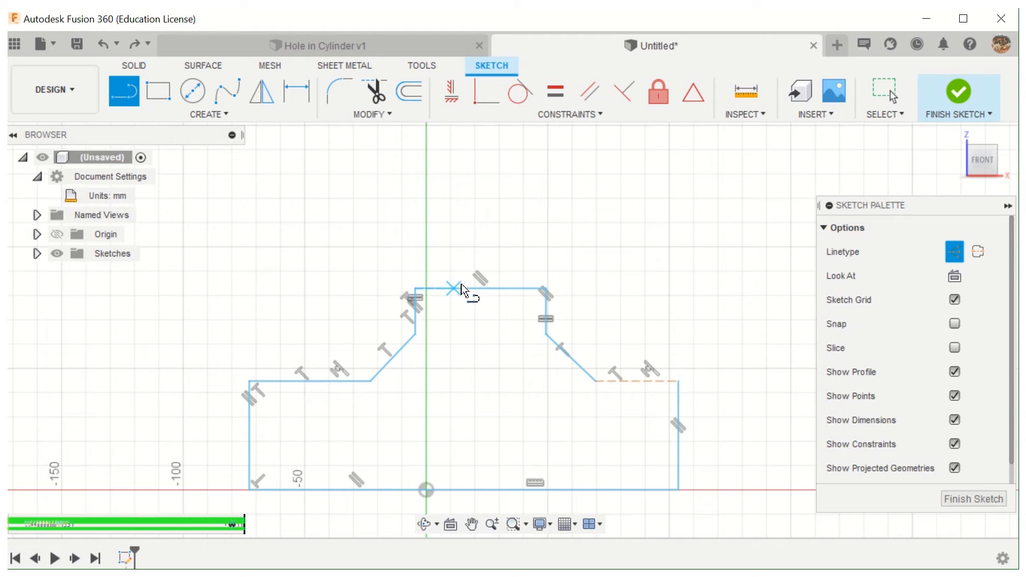
click(481, 293)
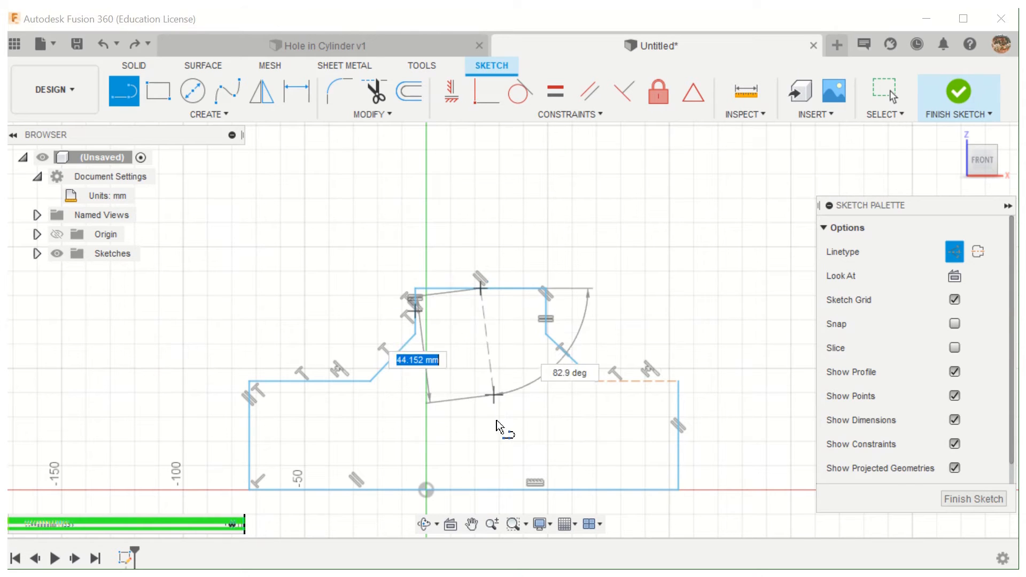
double_click(463, 490)
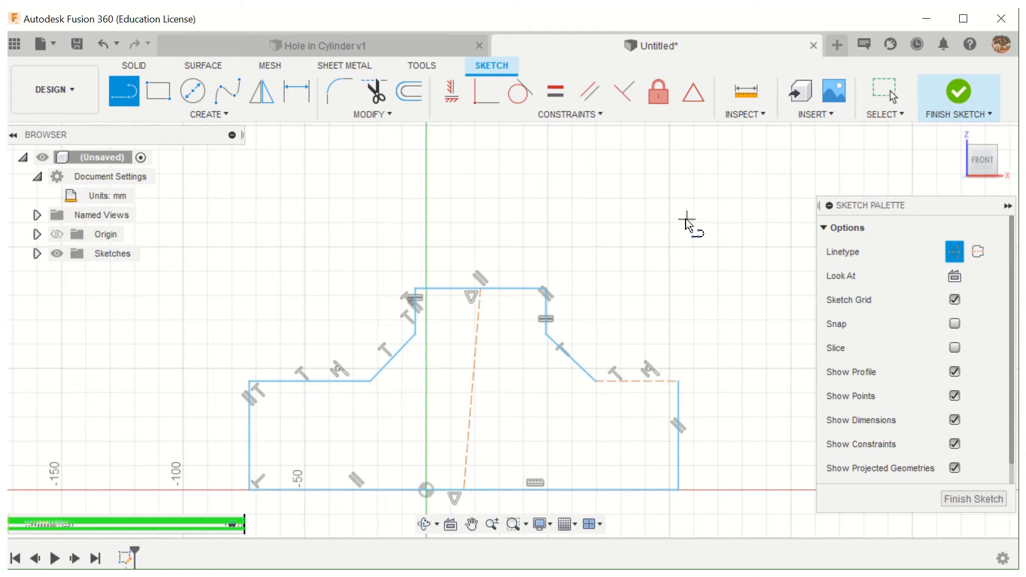
click(953, 252)
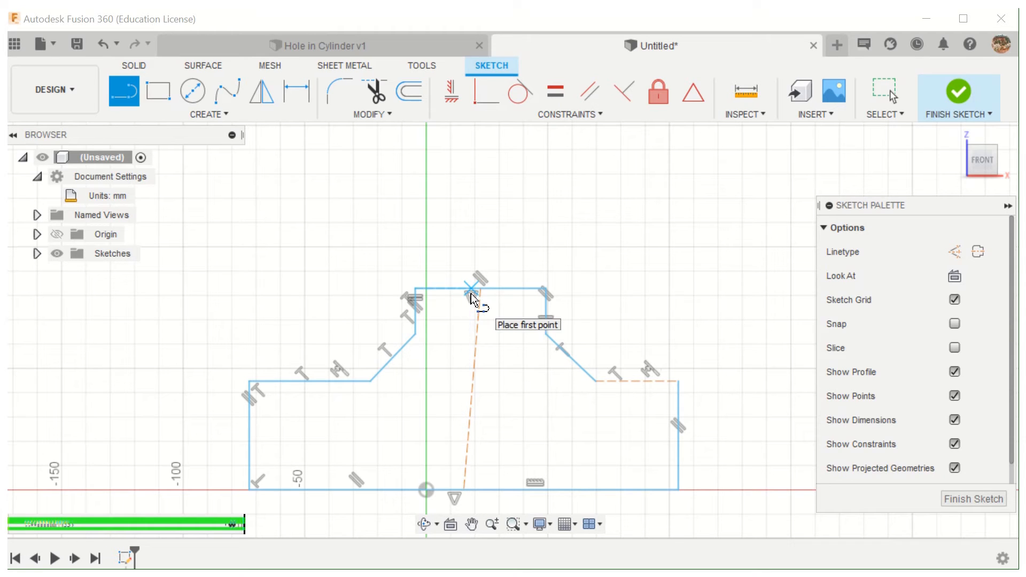
click(883, 83)
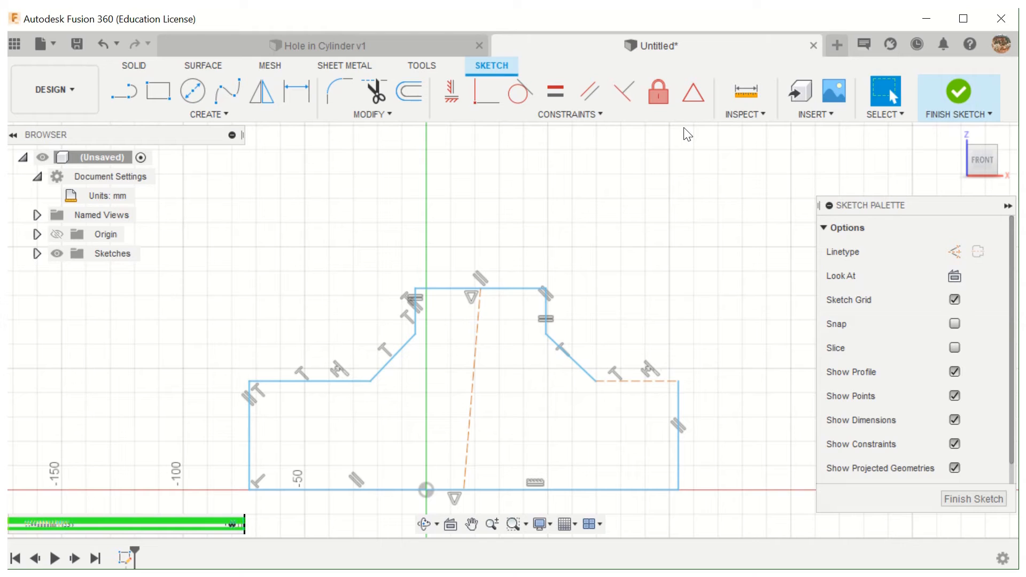
- Apply a Horizontal/Vertical constraint to the construction centreline
click(451, 92)
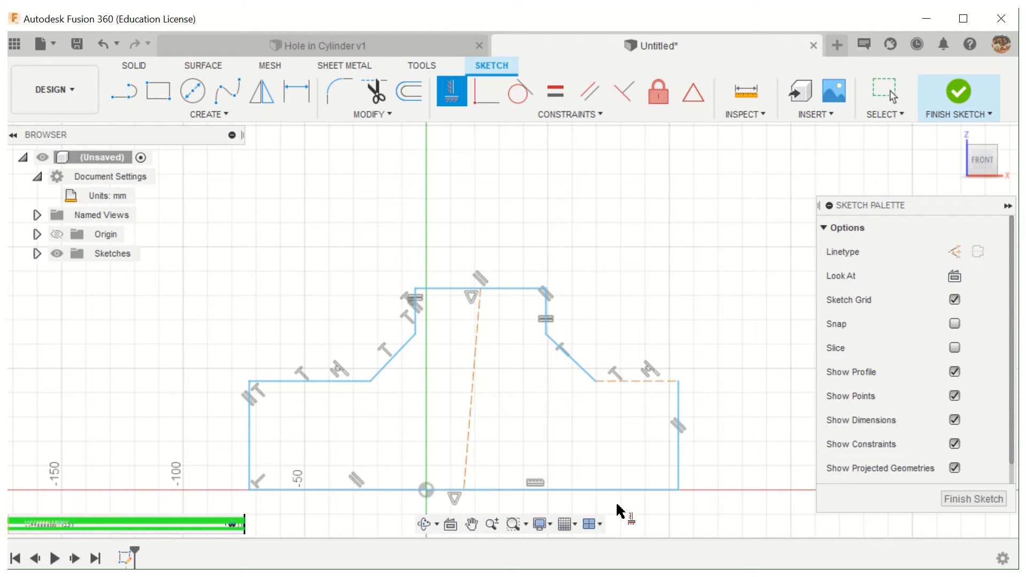
click(471, 397)
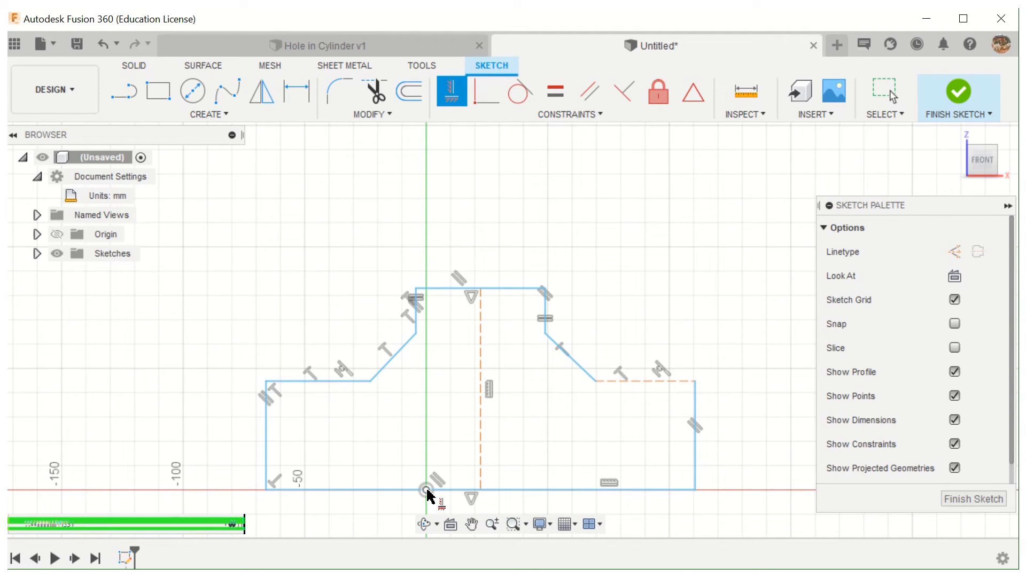
- Test the Fix/UnFix constraint on the centreline's lower endpoint, toggling it on and off again
click(655, 94)
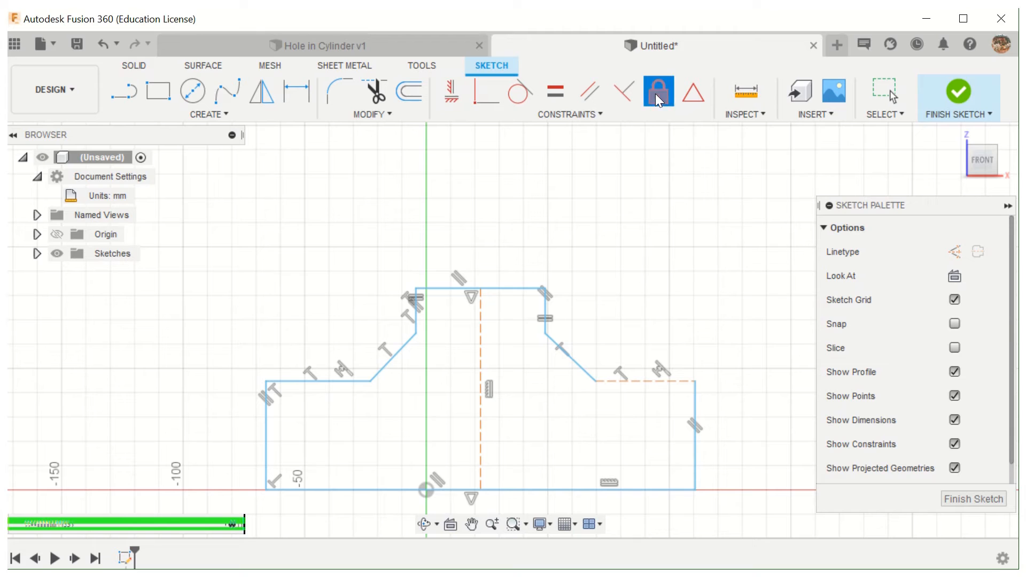
click(480, 490)
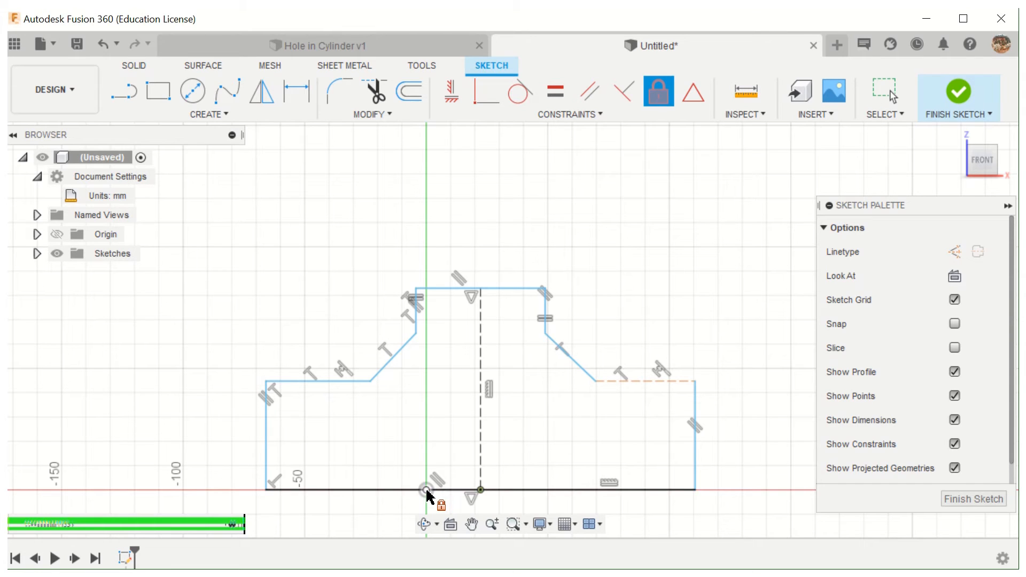
click(481, 490)
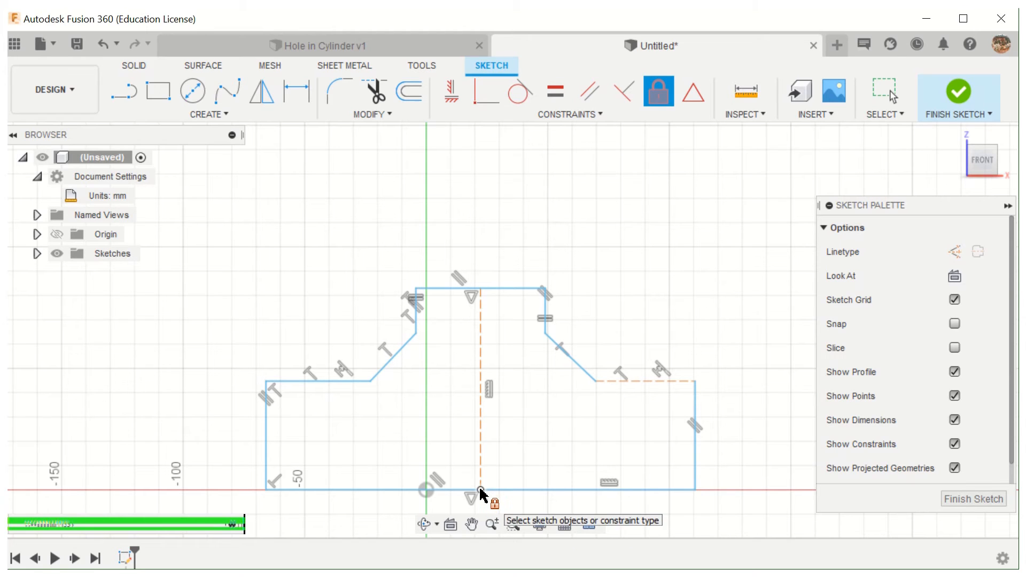
click(481, 490)
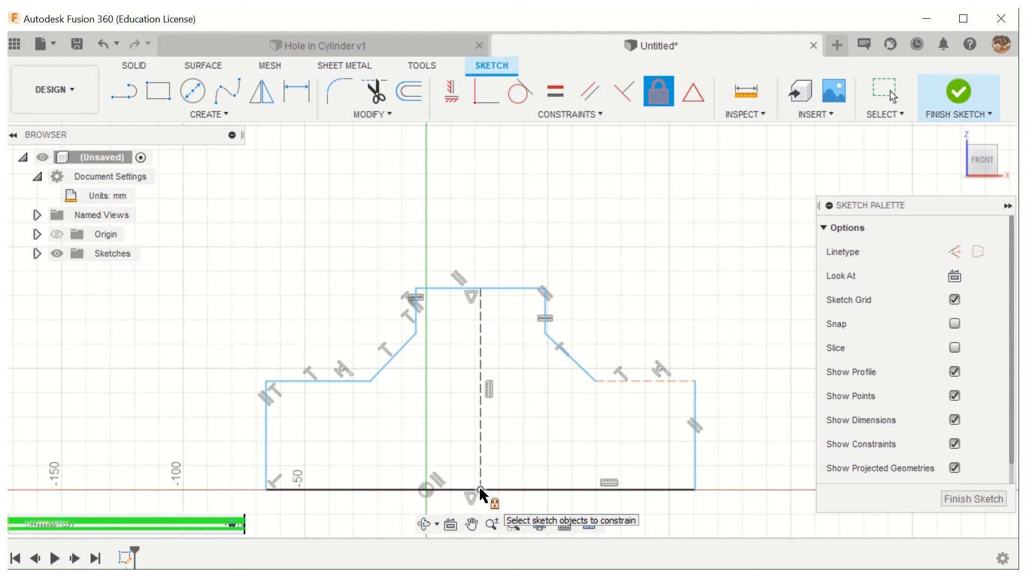
scroll(482, 494, down, 1)
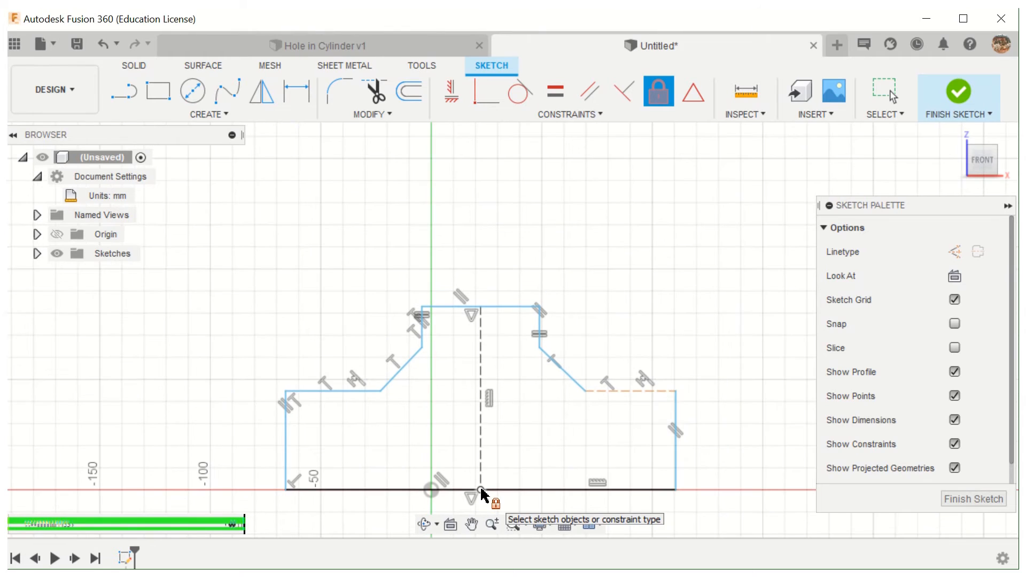
scroll(482, 495, up, 2)
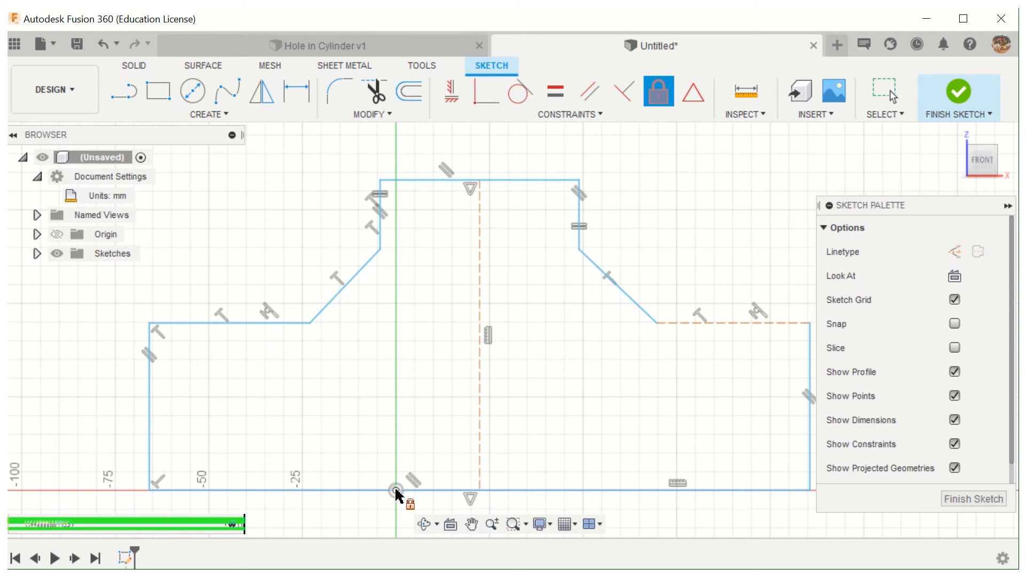
click(656, 94)
mouse_move(607, 30)
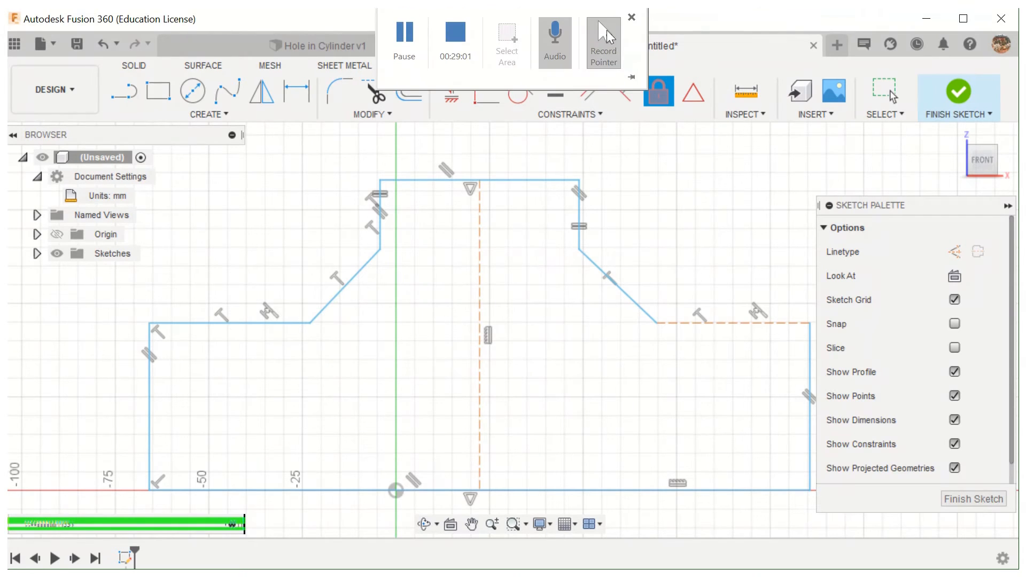
key(Escape)
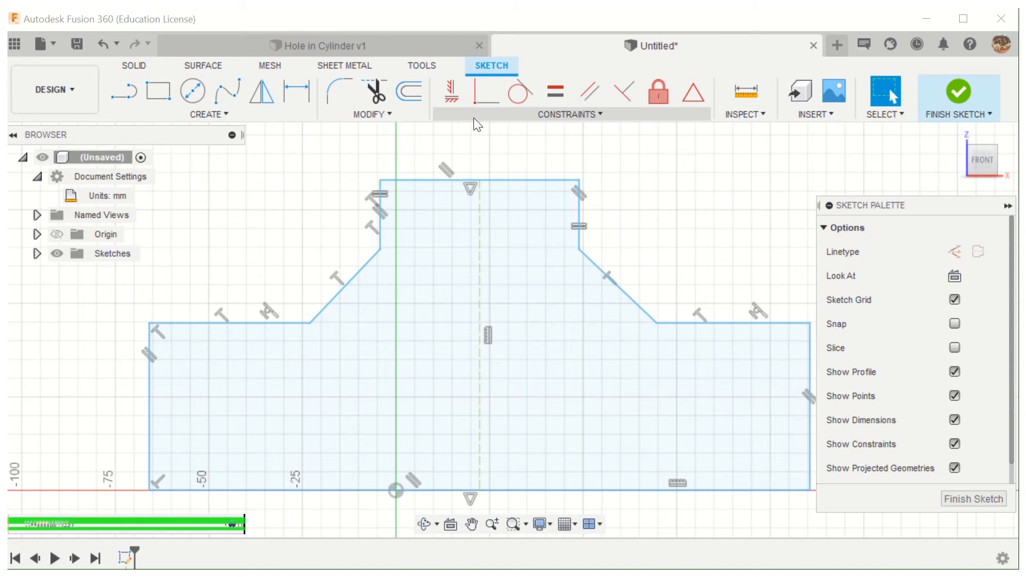
- Try a Coincident constraint from the centreline's lower endpoint to the origin, and open the error details
click(512, 118)
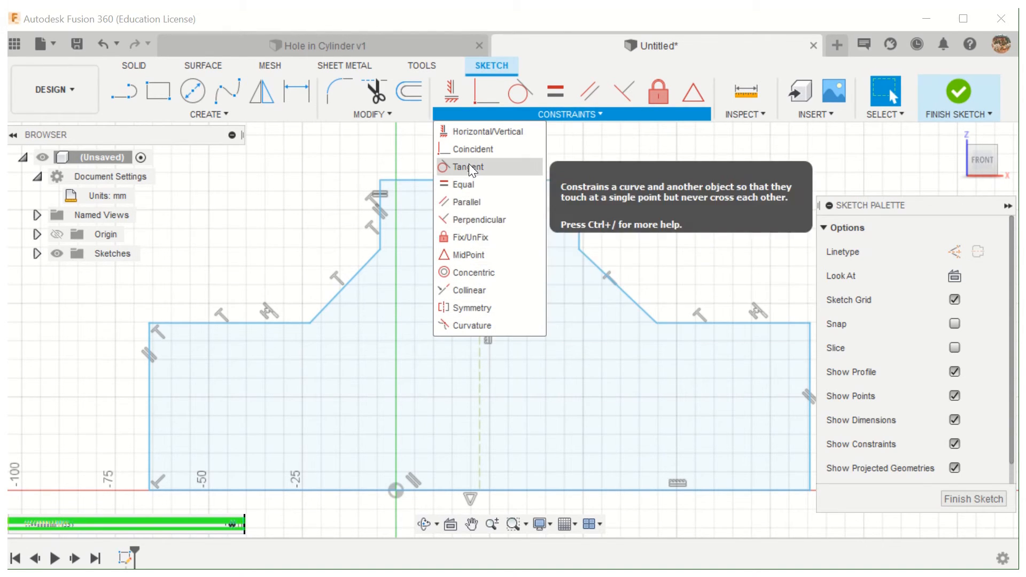
click(470, 150)
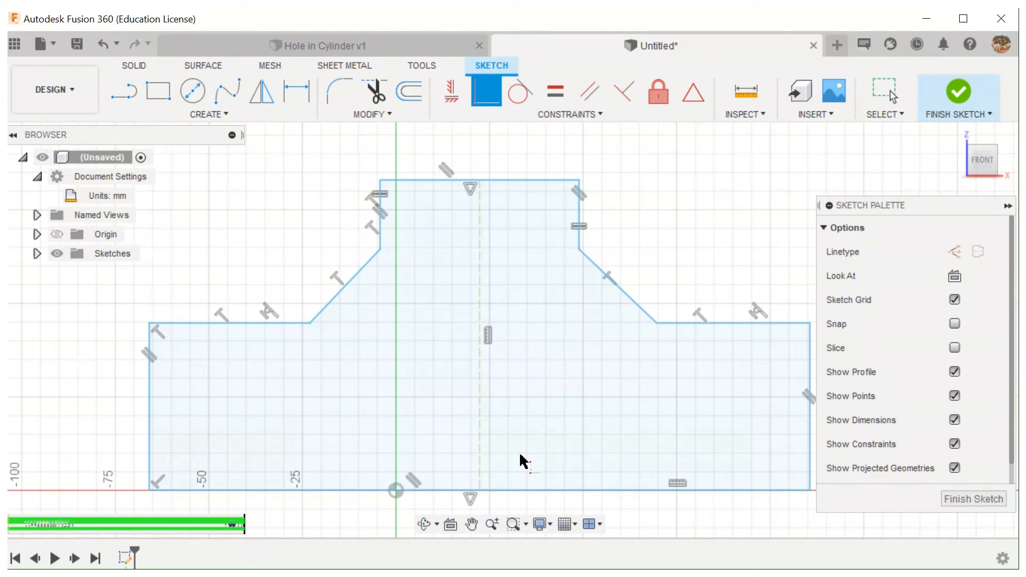
click(480, 489)
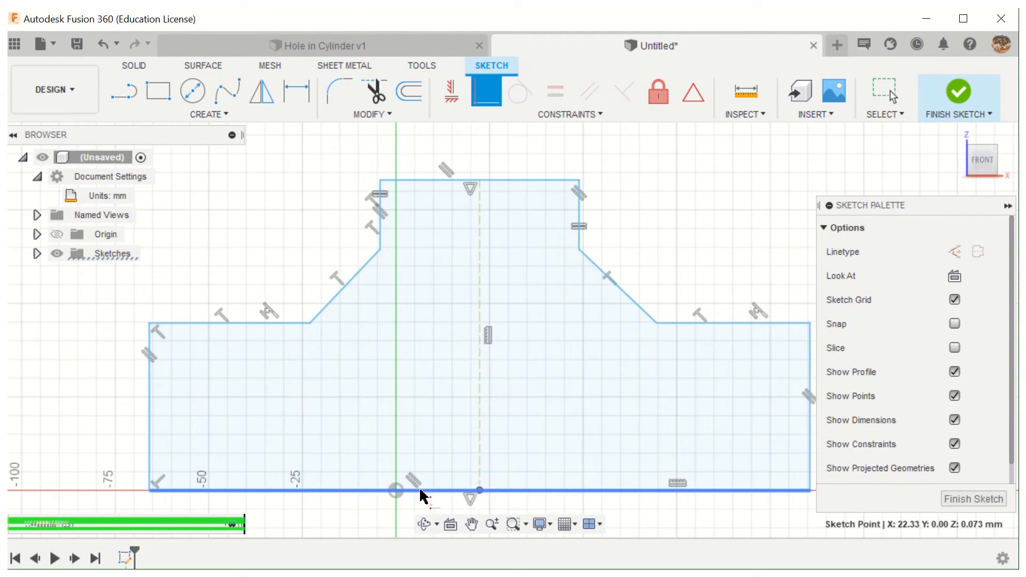
click(395, 490)
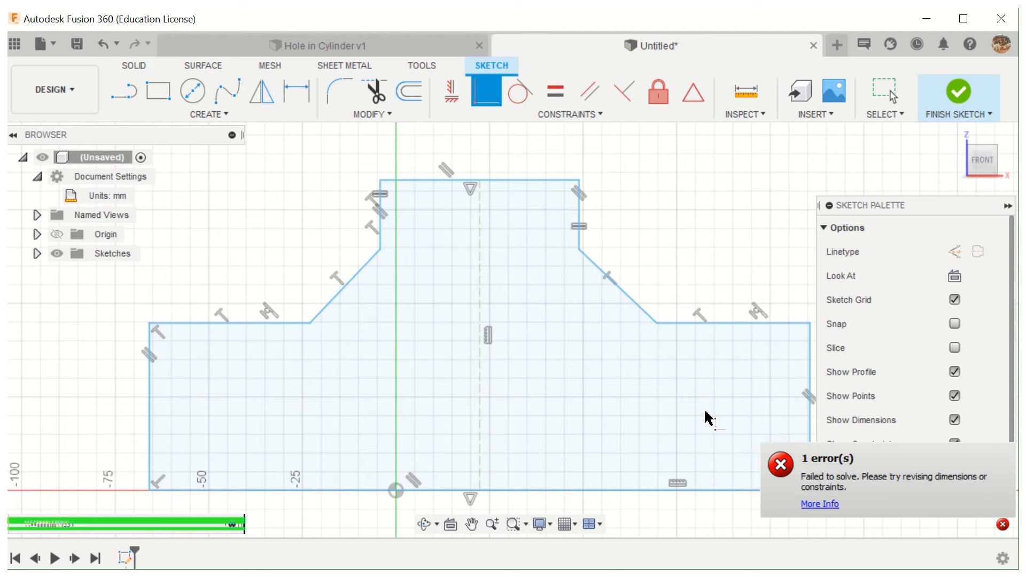
click(1003, 524)
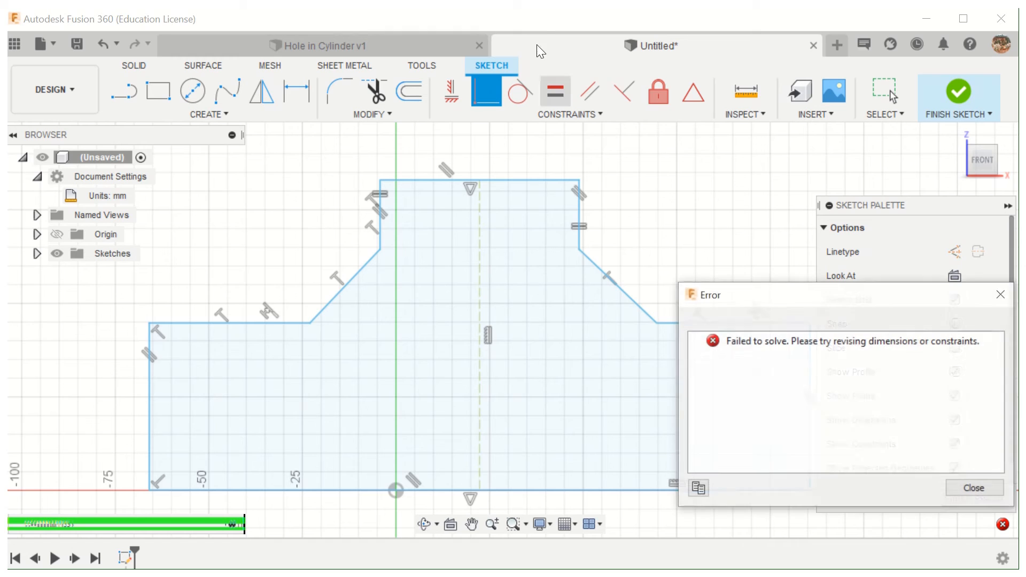
- Retry the Coincident constraint with the origin selected before the centreline's lower endpoint, then view and dismiss the error details
click(398, 493)
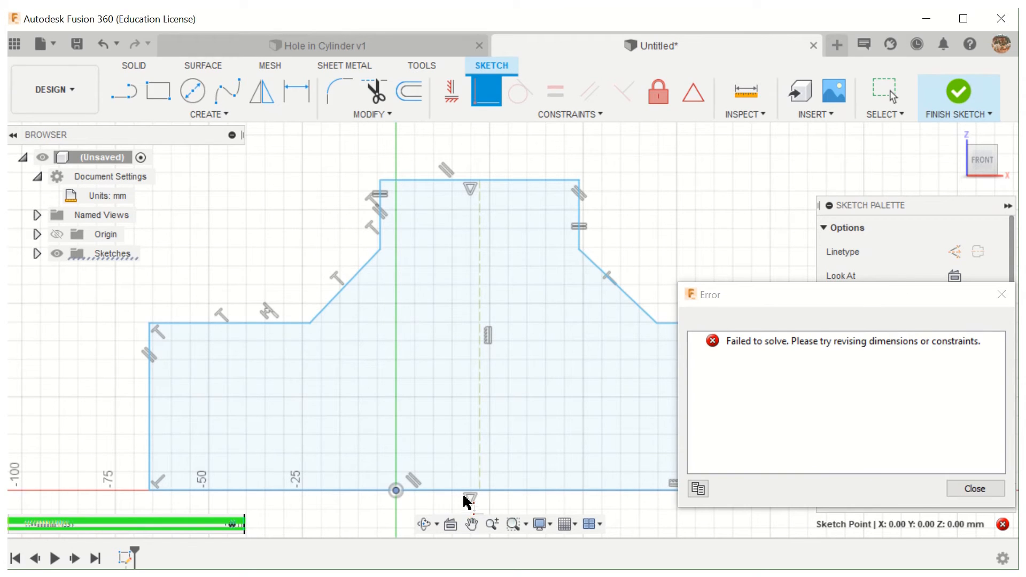
click(479, 489)
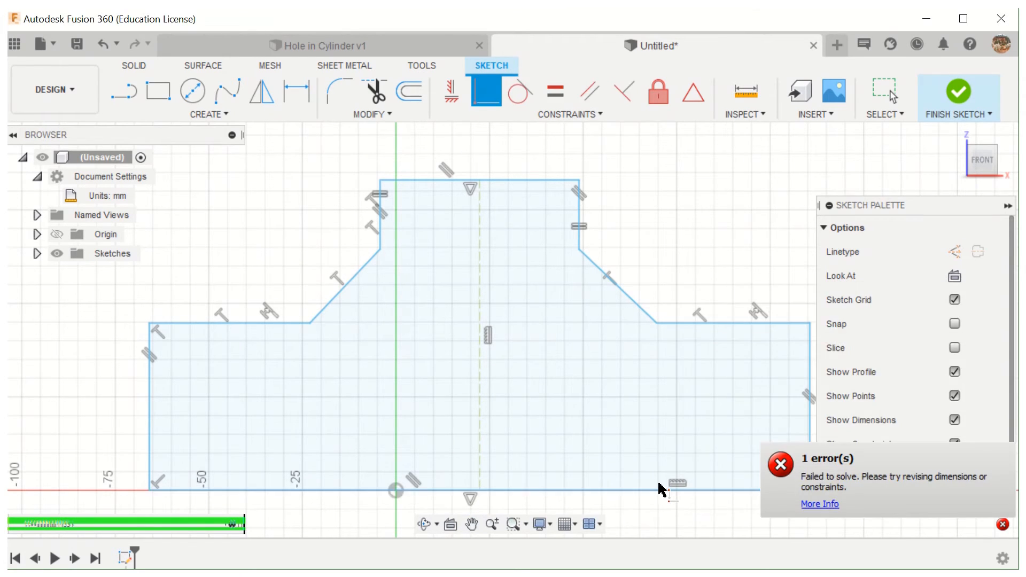
click(1002, 524)
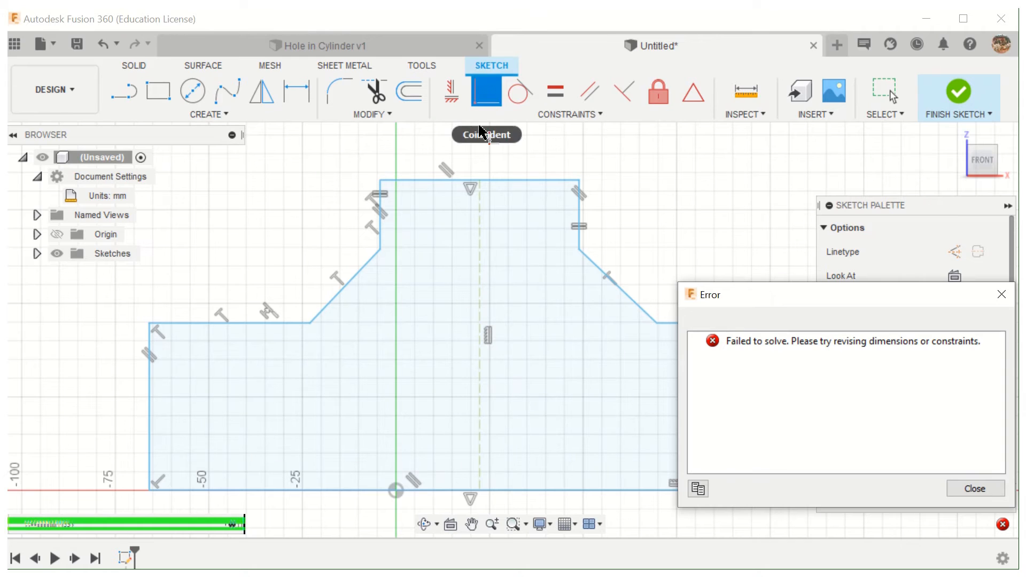
click(482, 92)
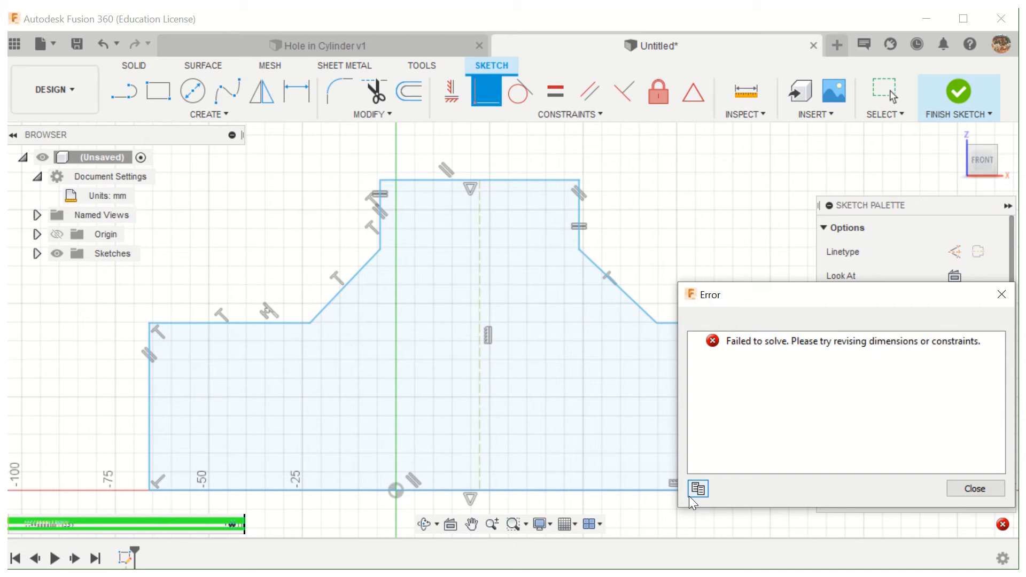
click(994, 499)
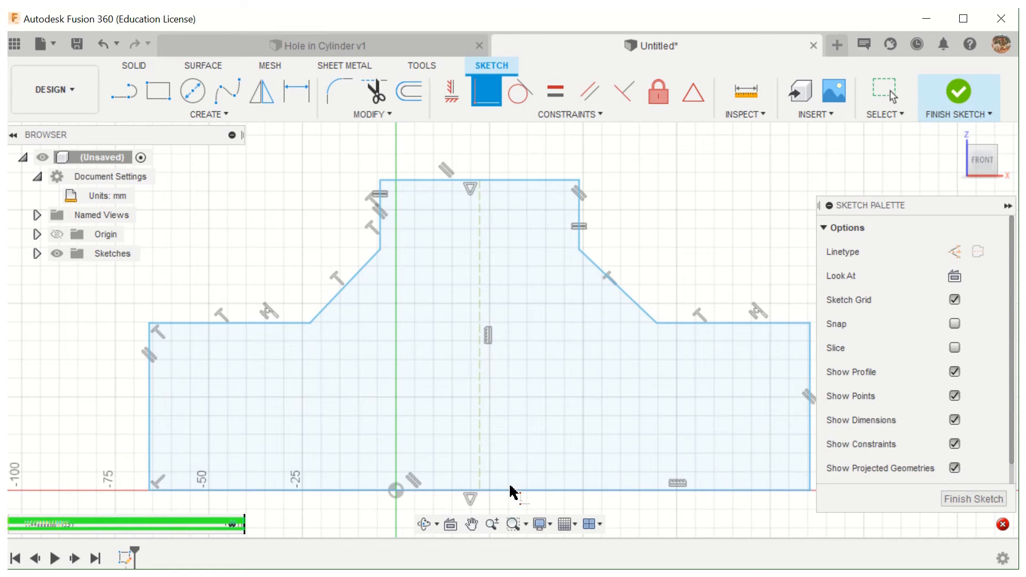
click(479, 491)
mouse_move(455, 12)
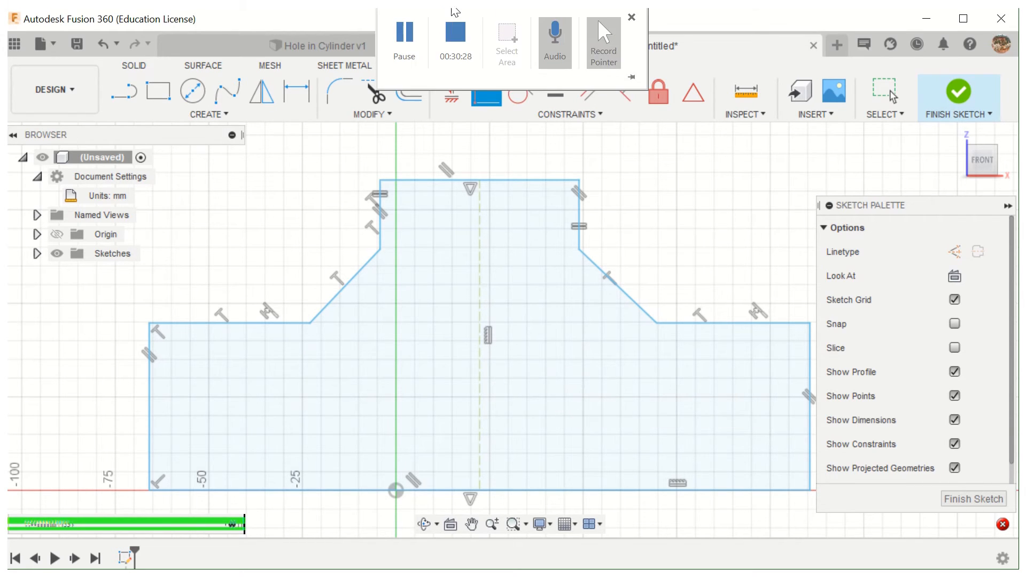
click(408, 42)
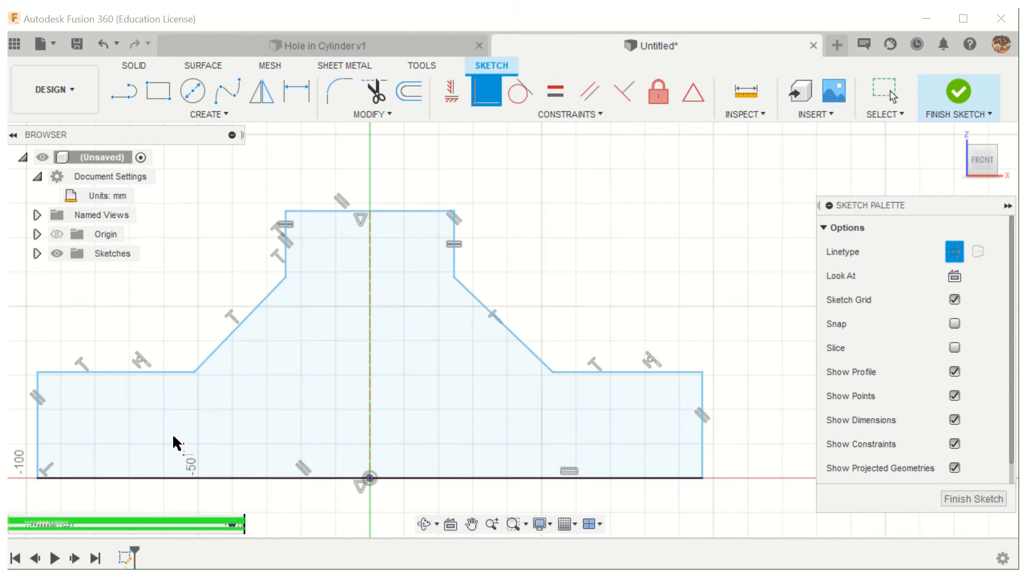
- Undo the Coincident constraint that ties the centreline's lower endpoint to the origin
click(105, 43)
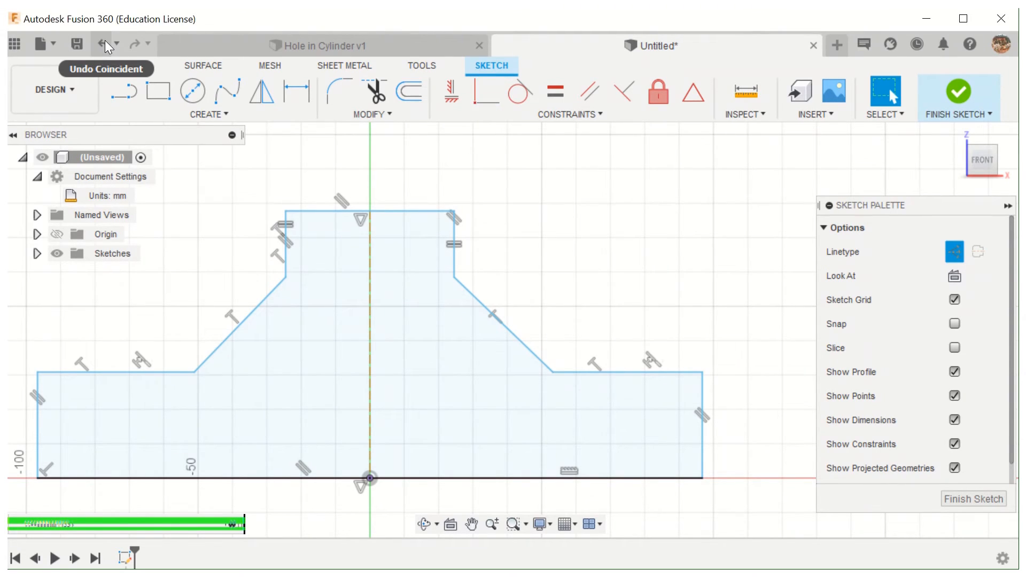
click(104, 44)
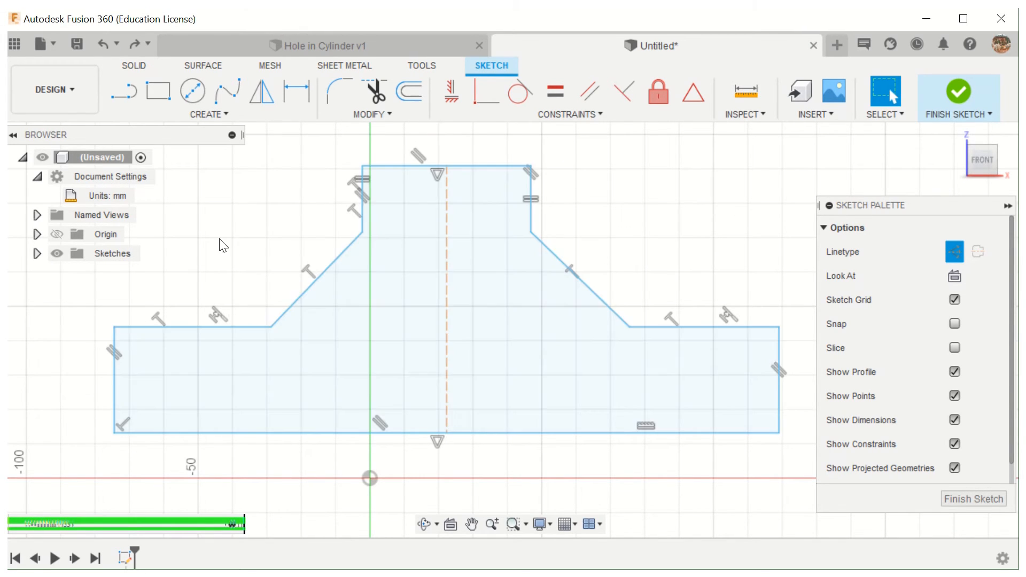
- Apply a Coincident constraint between the sketch origin and the lower endpoint of the vertical centreline
click(488, 95)
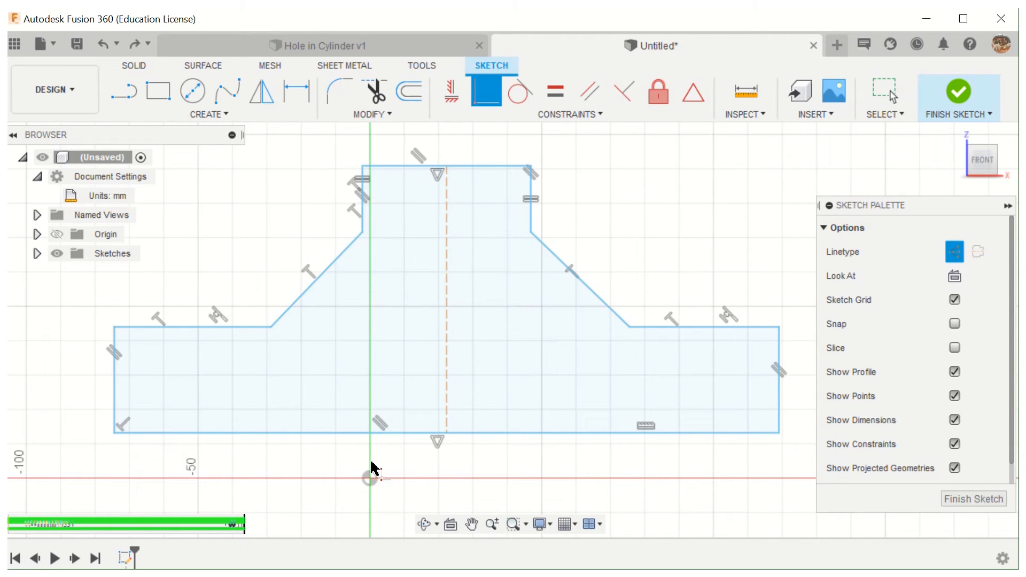
click(370, 479)
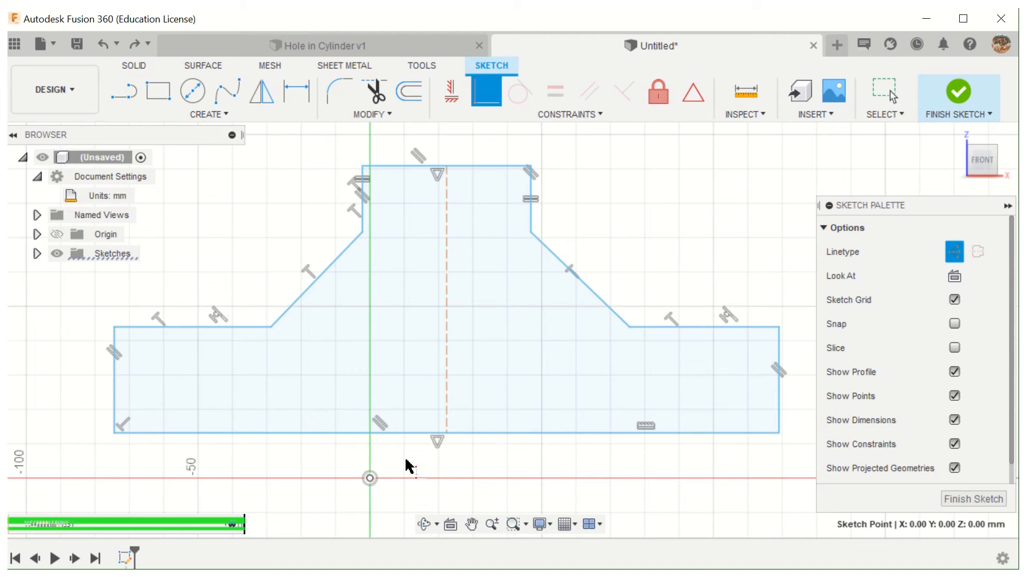
click(445, 433)
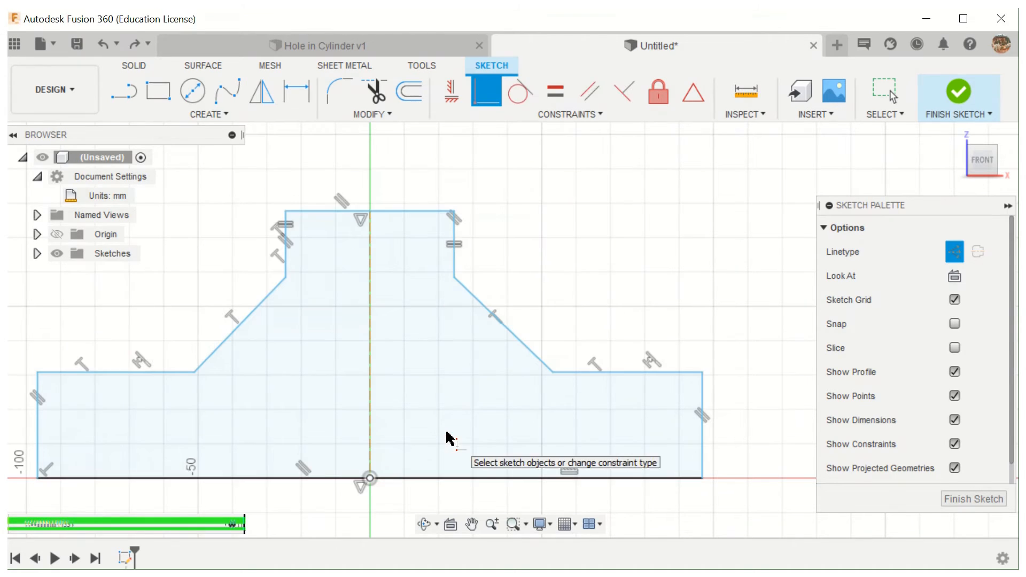
click(371, 480)
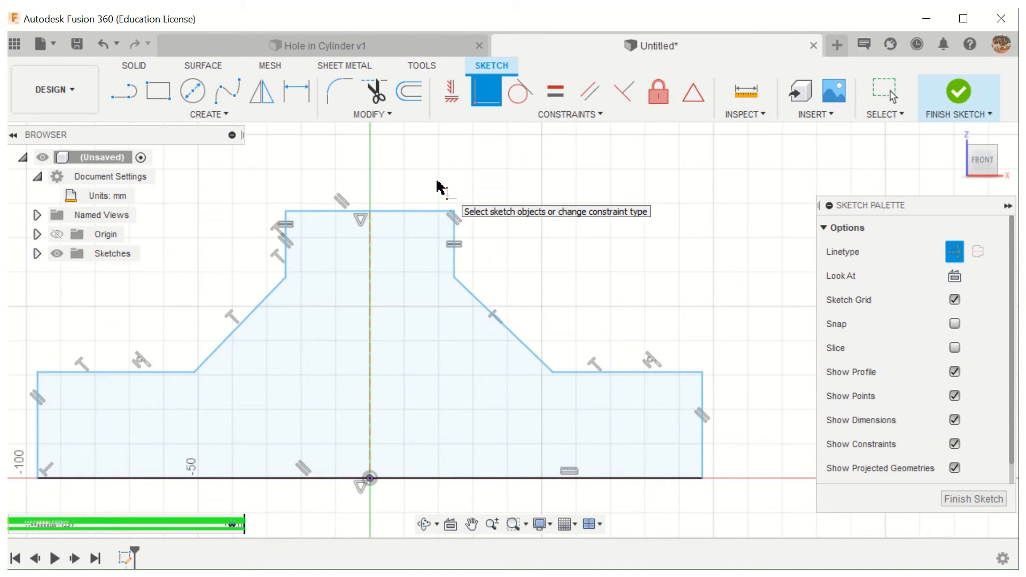
- Undo the Coincident constraint and step through the recent edits to undo the vertical centreline as well
click(102, 43)
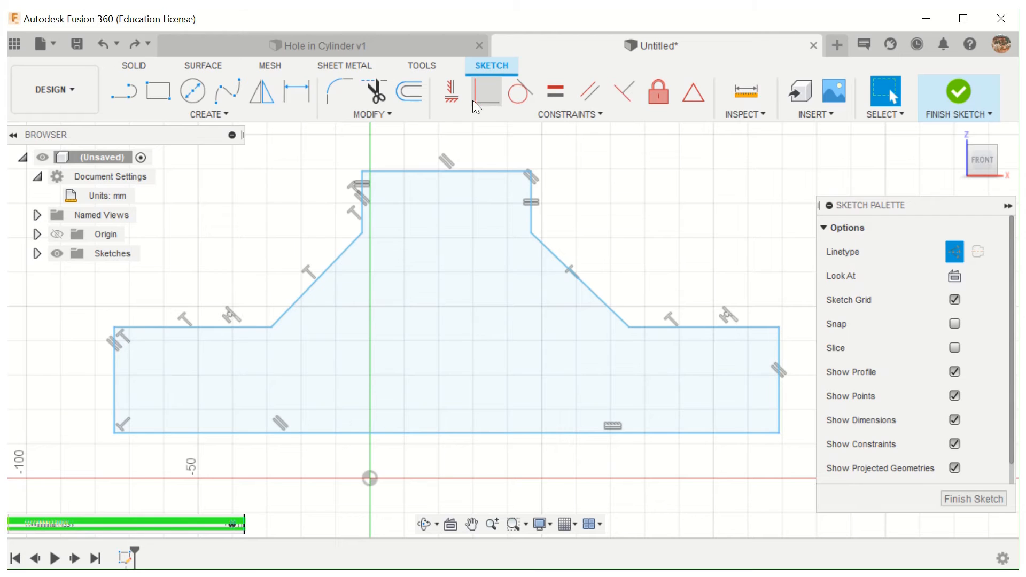
click(138, 46)
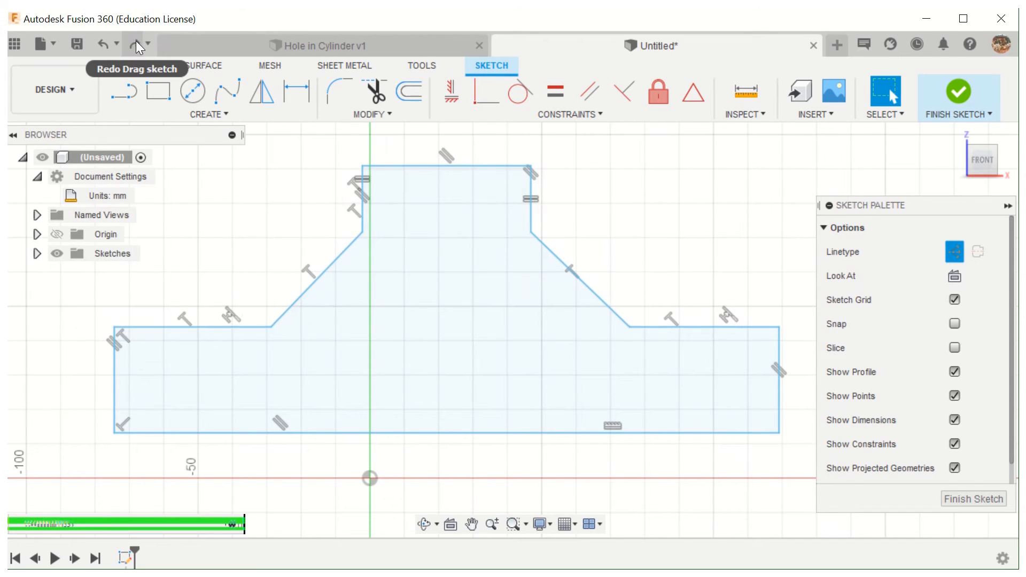
click(138, 46)
click(103, 46)
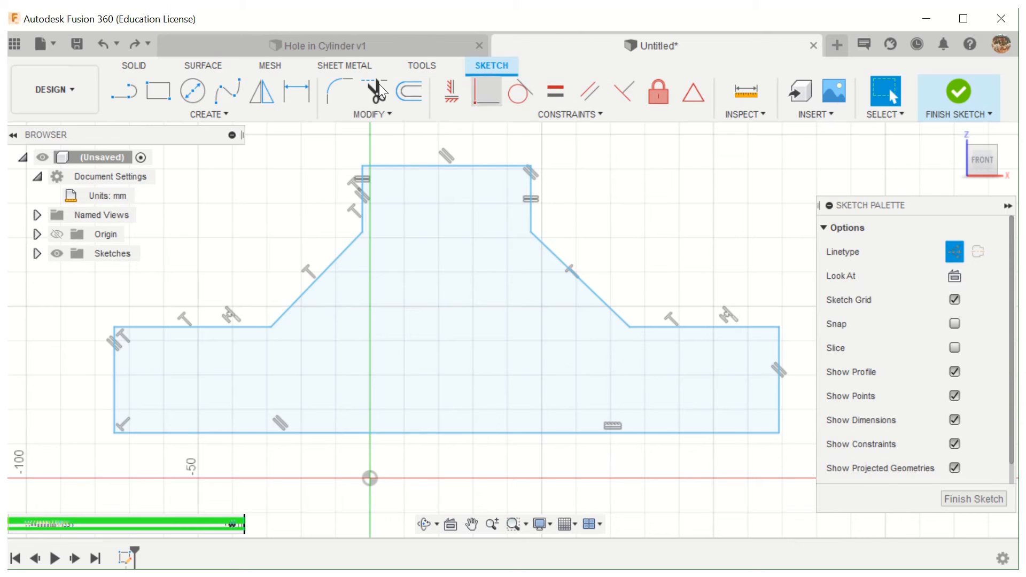
- Redraw the vertical construction centreline from the midpoint of the profile's top edge straight down to its bottom edge
click(113, 91)
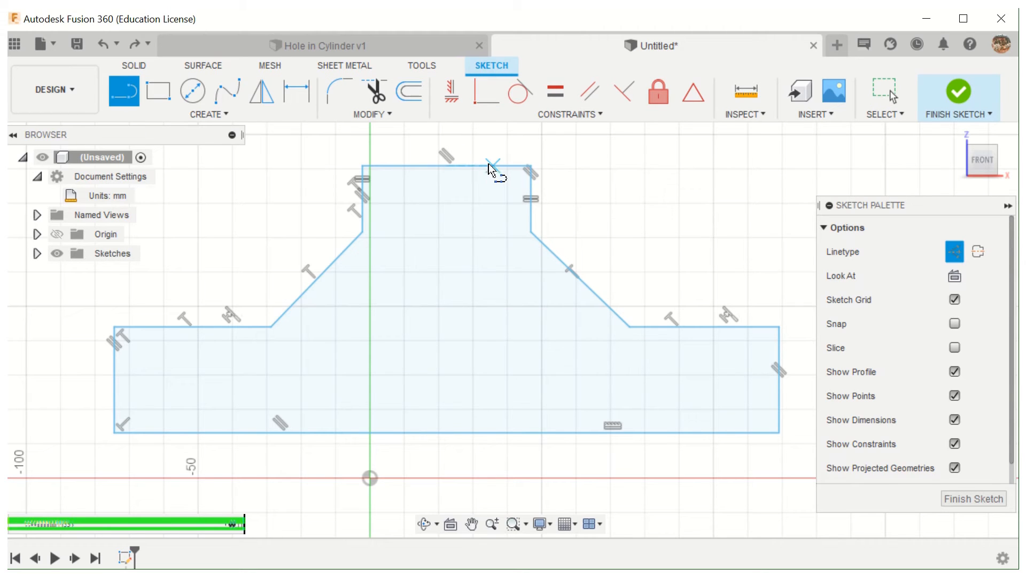
click(448, 162)
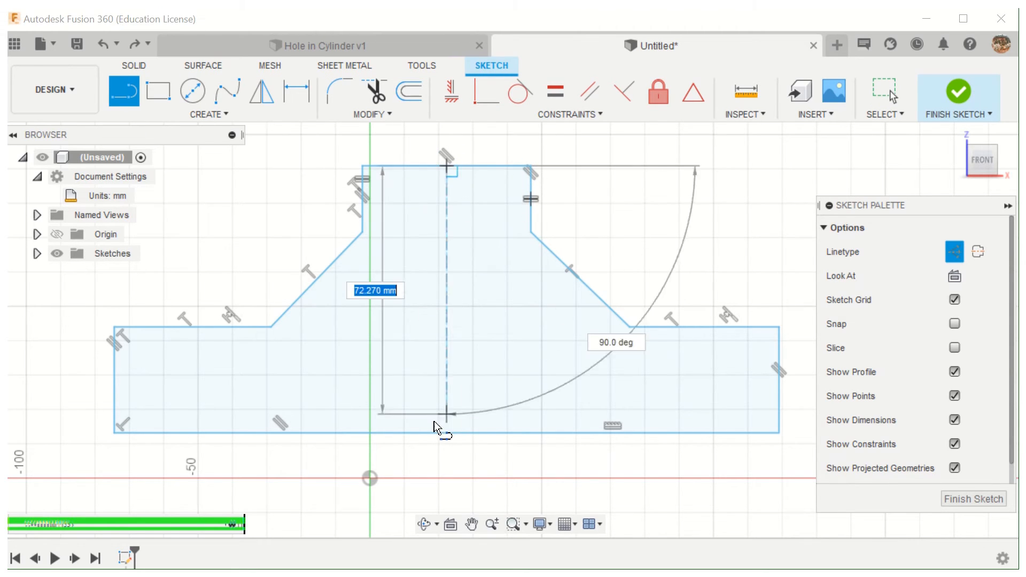
double_click(447, 433)
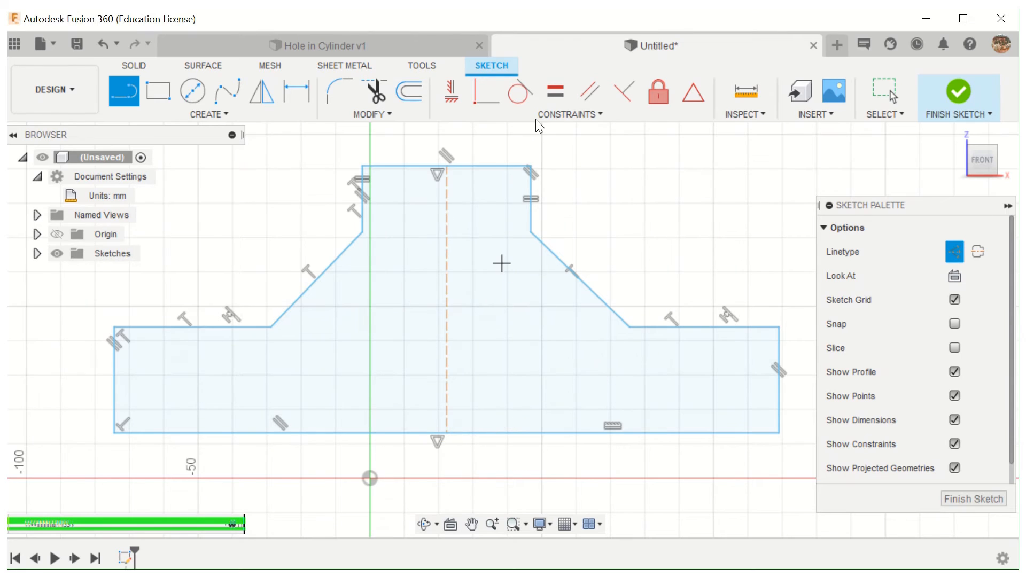
- Constrain the redrawn centreline's lower endpoint to the origin with a Coincident constraint
click(486, 96)
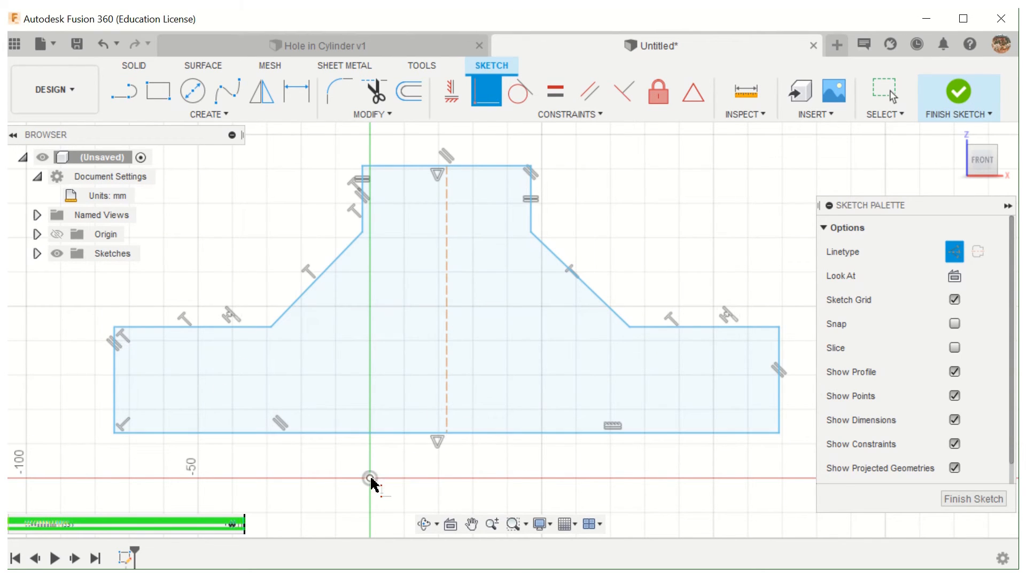
click(370, 479)
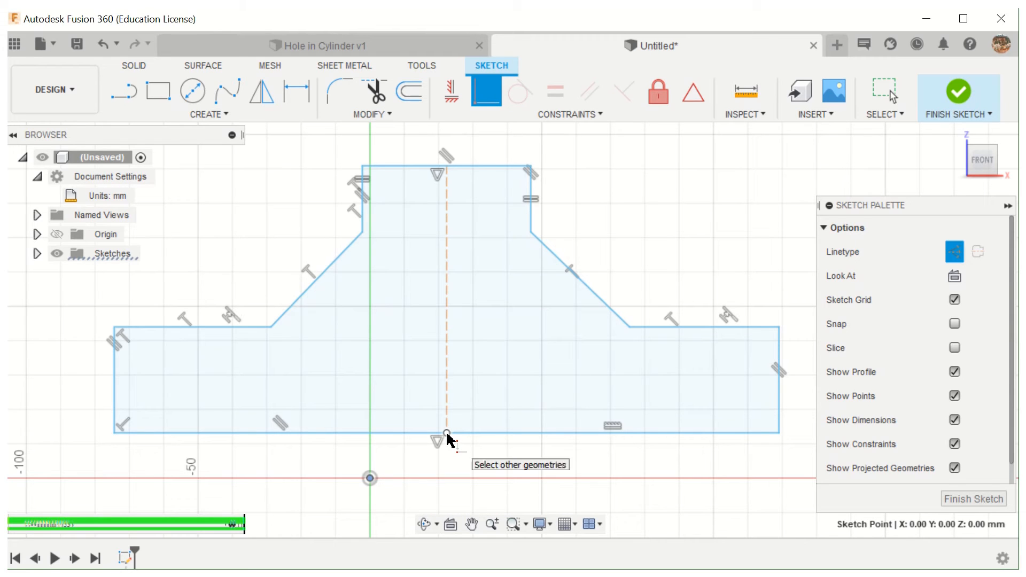
click(447, 434)
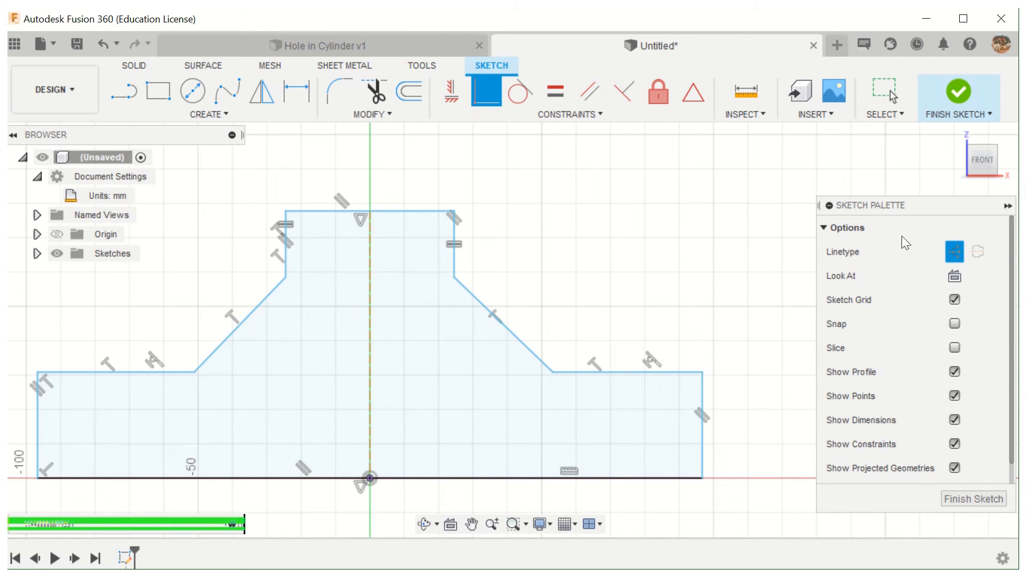
- Draw a horizontal construction line about 81 mm long inward from the midpoint of the profile's left vertical edge
click(121, 87)
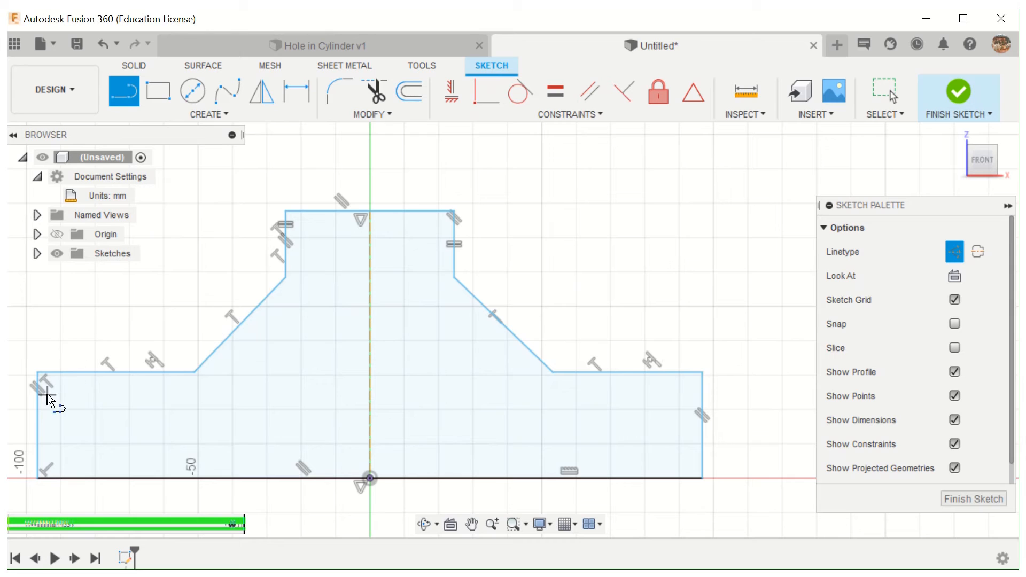
click(37, 426)
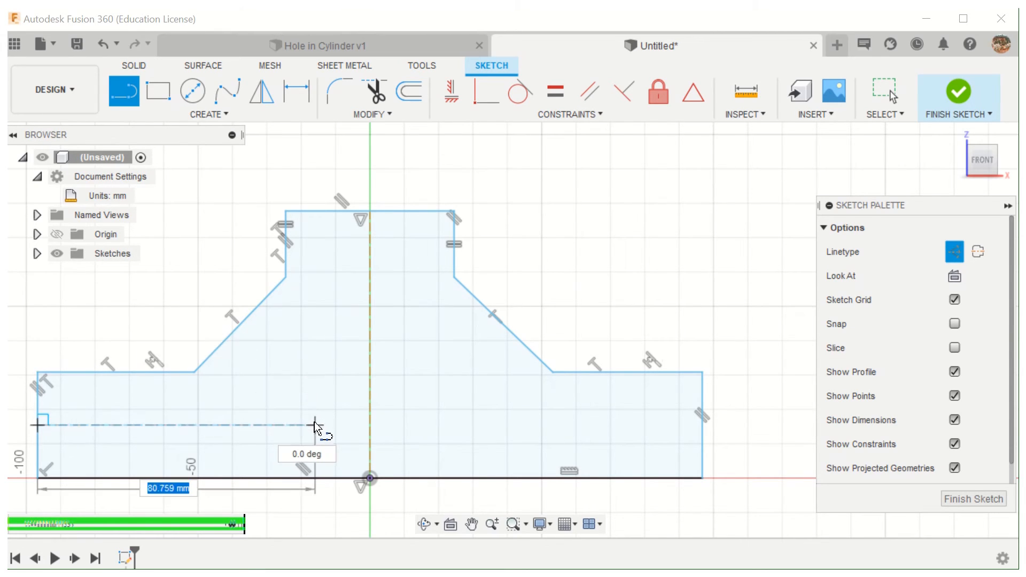
click(315, 425)
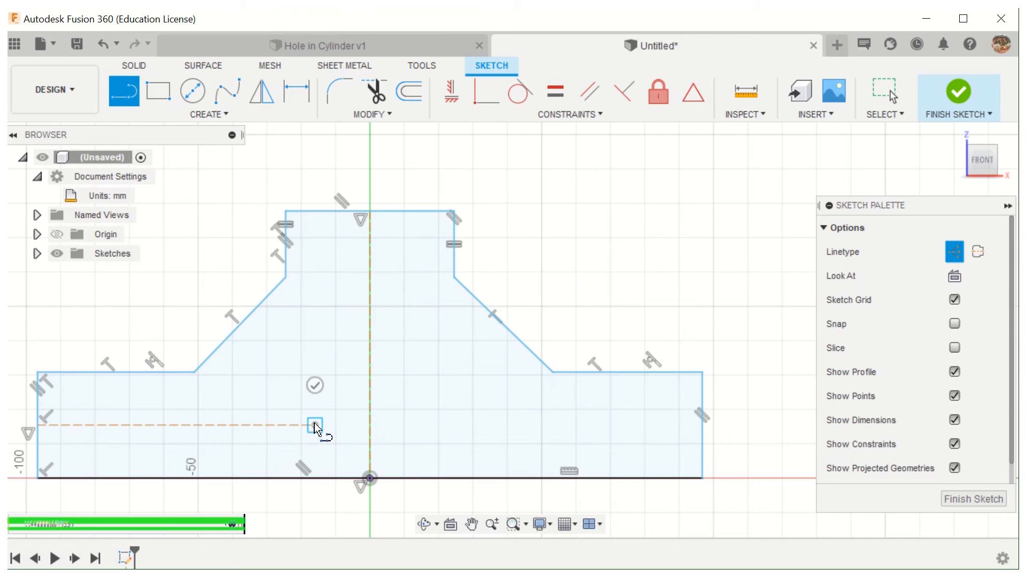
click(315, 385)
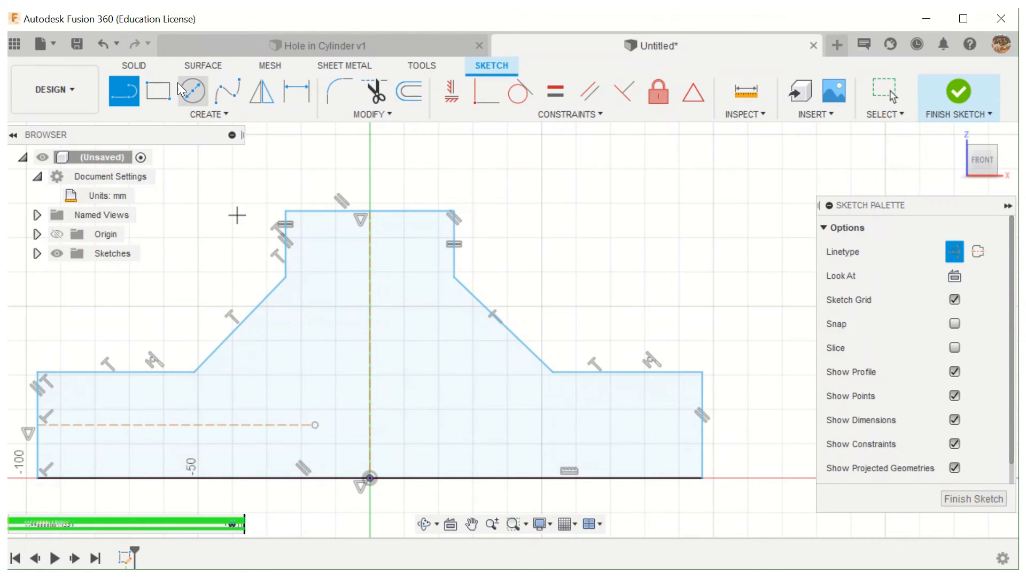
- Switch off the construction linetype and sketch a circle centred just below the profile's left inner corner
click(191, 97)
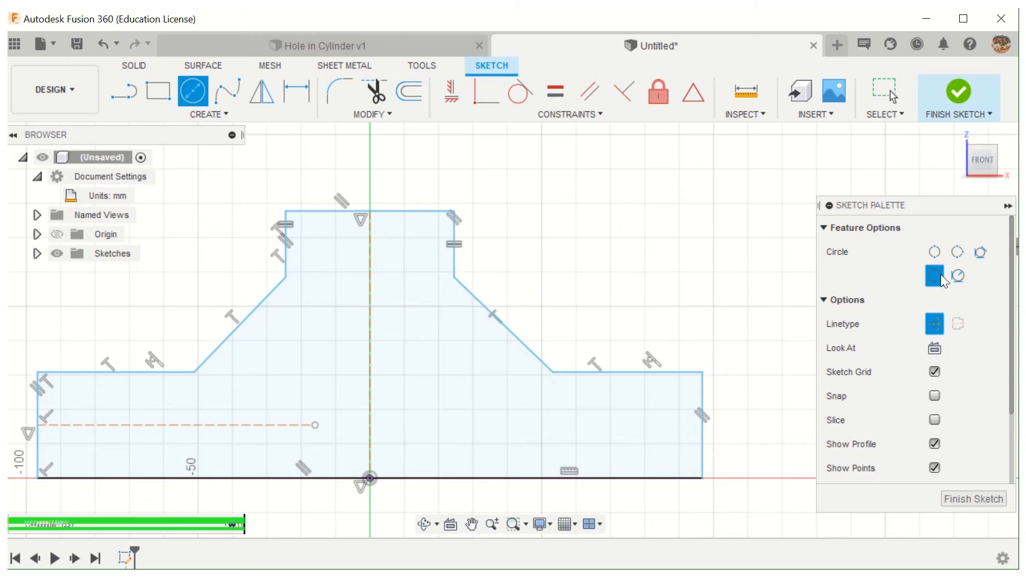
click(121, 91)
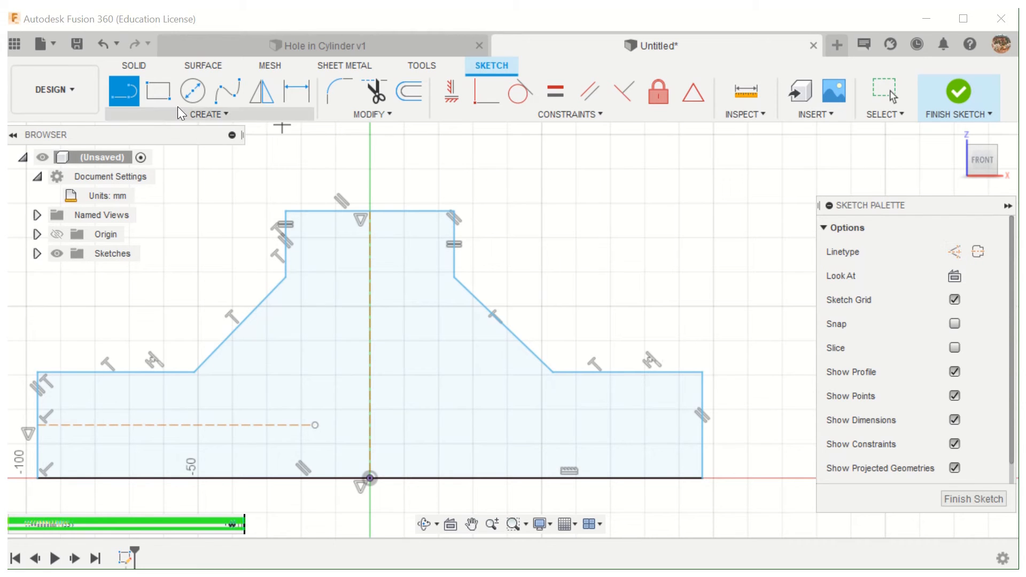
click(189, 92)
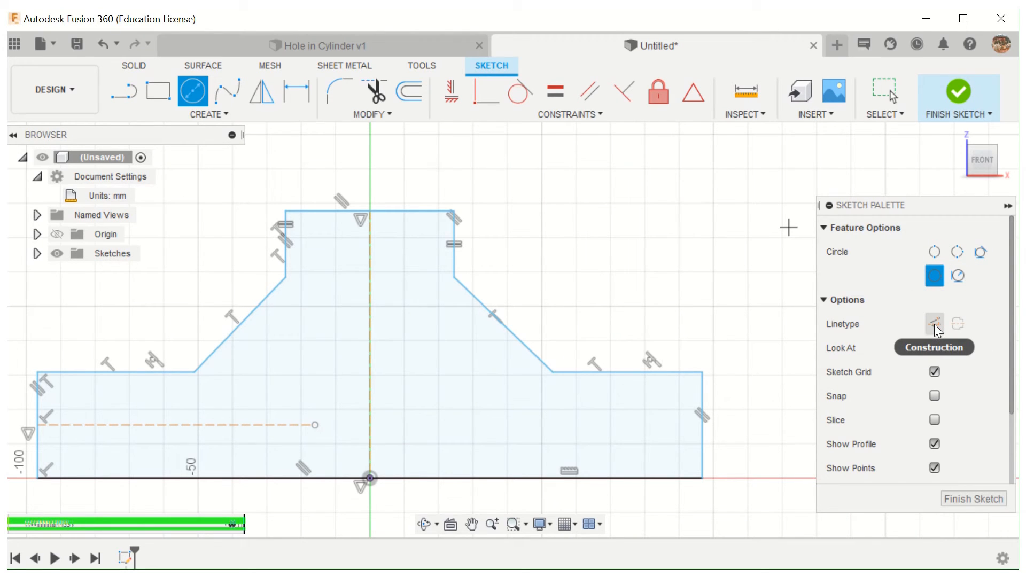
click(198, 389)
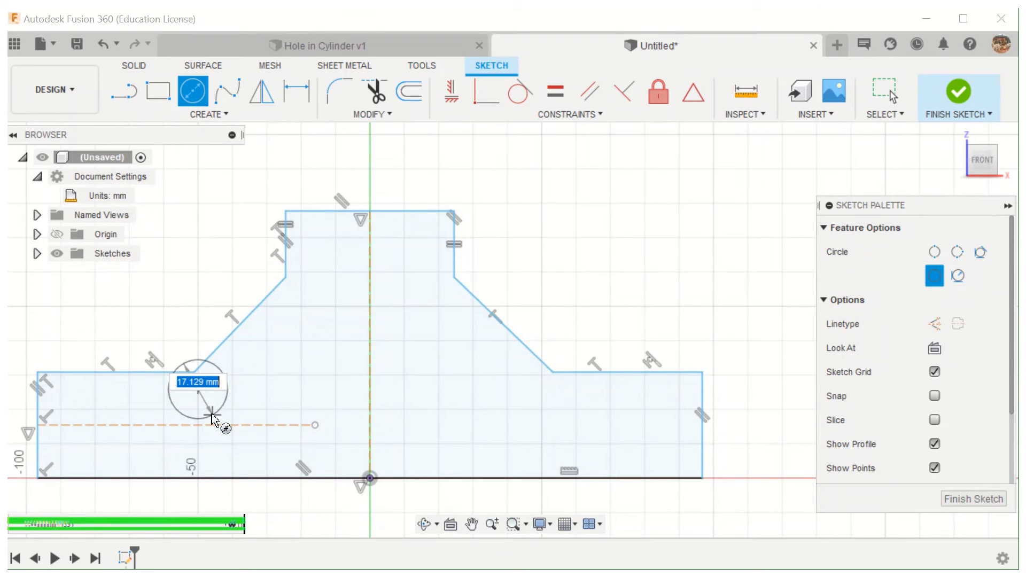
click(213, 418)
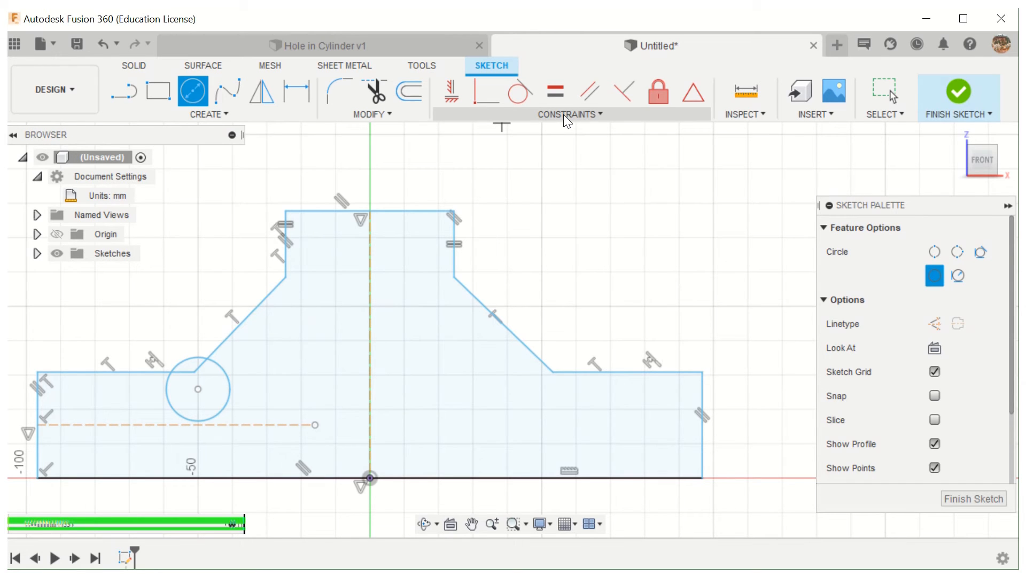
- Align the circle's centre vertically with the profile's left inner corner using a Horizontal/Vertical constraint
click(883, 92)
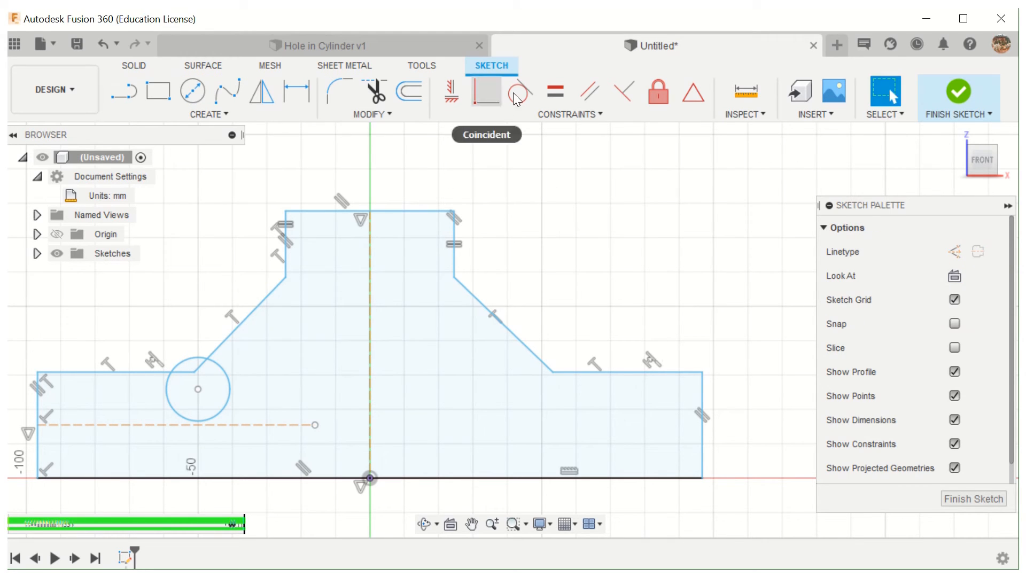
click(451, 96)
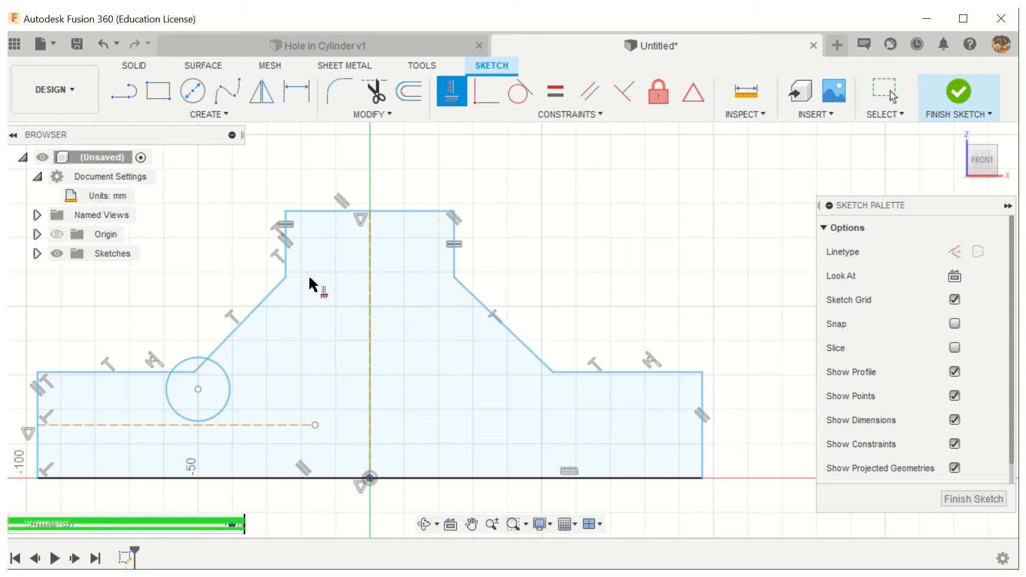
click(195, 374)
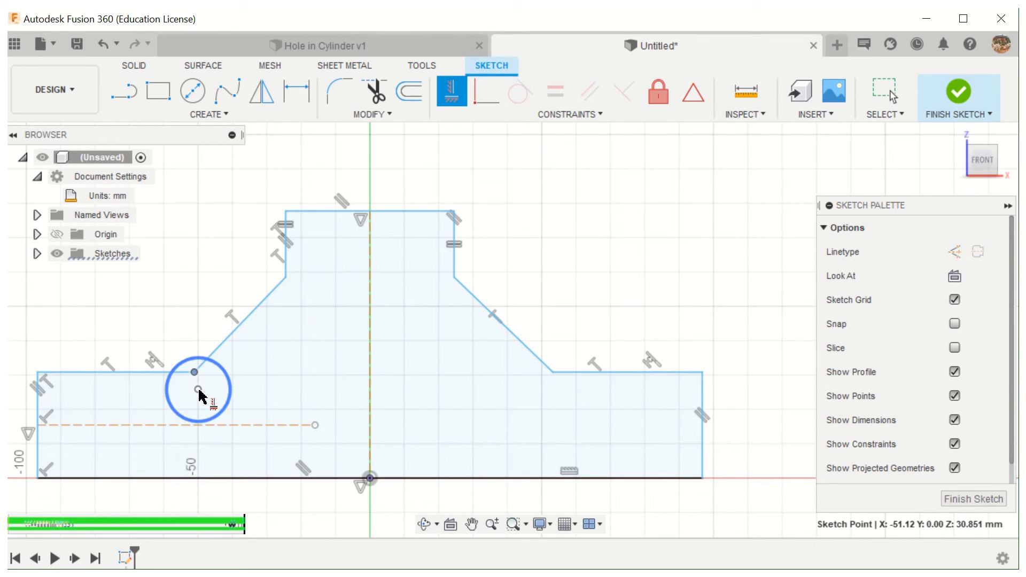
click(199, 390)
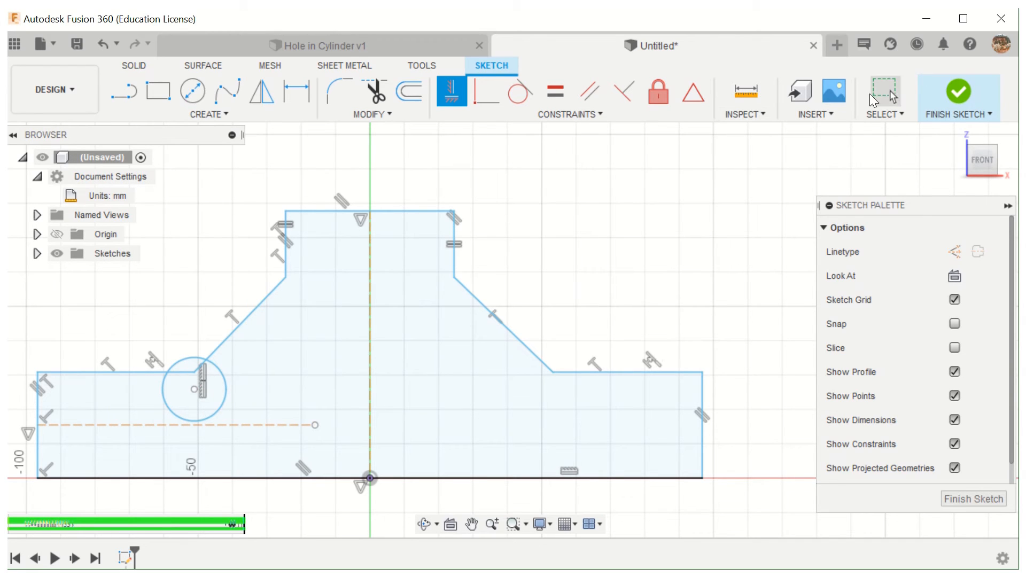
- Test the vertical alignment by repositioning the left inner corner and the circle, resizing the circle to a radius of about 7.6 mm
click(885, 93)
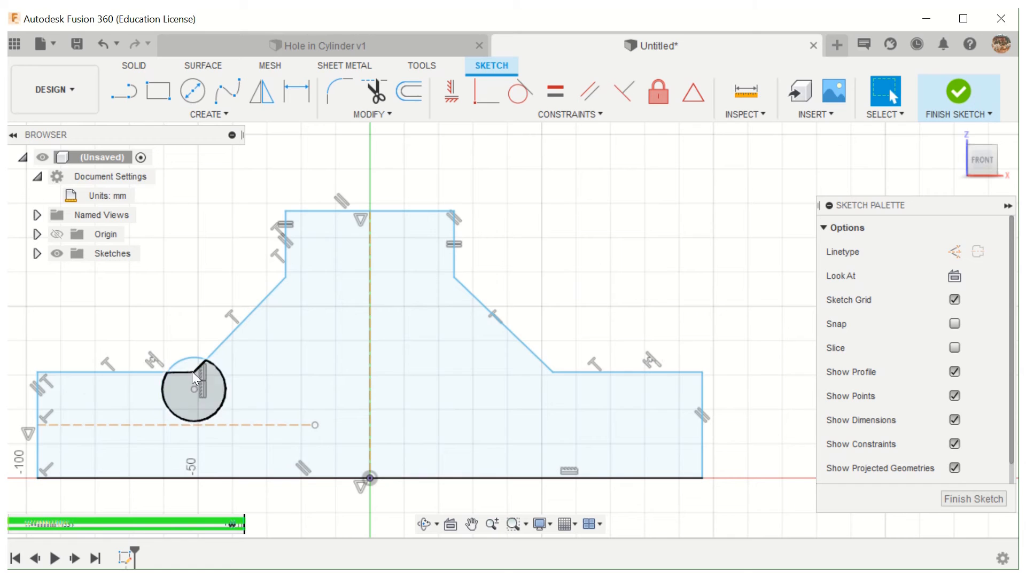
mouse_move(195, 371)
mouse_down()
mouse_move(266, 387)
mouse_move(189, 388)
mouse_up()
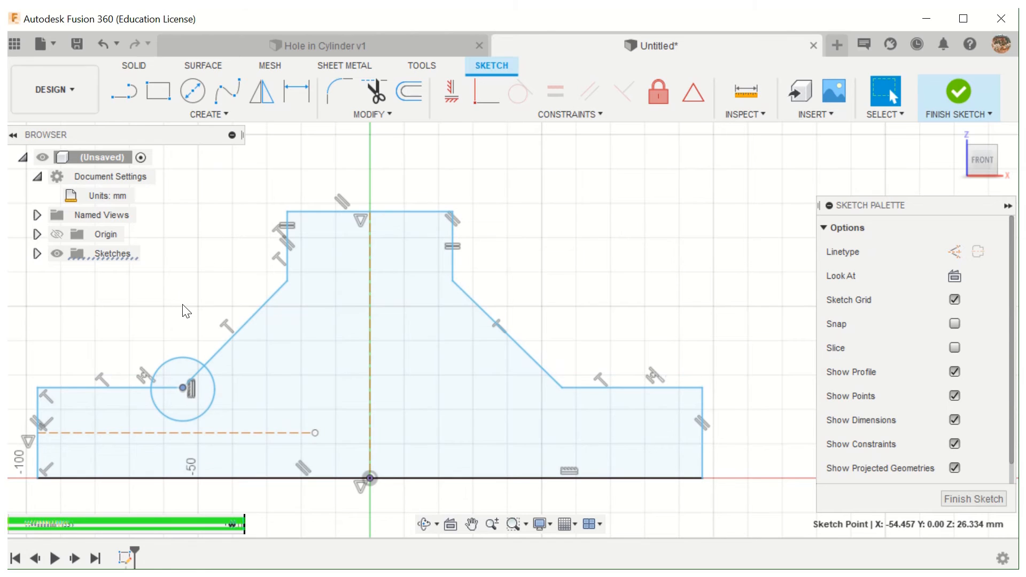
click(178, 420)
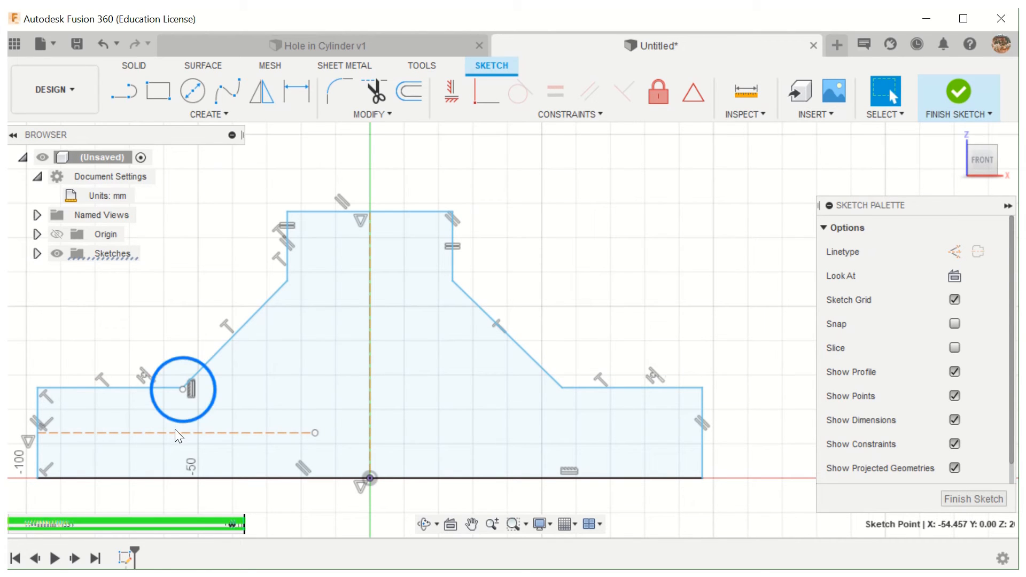
mouse_move(174, 429)
mouse_down()
mouse_move(194, 318)
mouse_move(185, 362)
mouse_up()
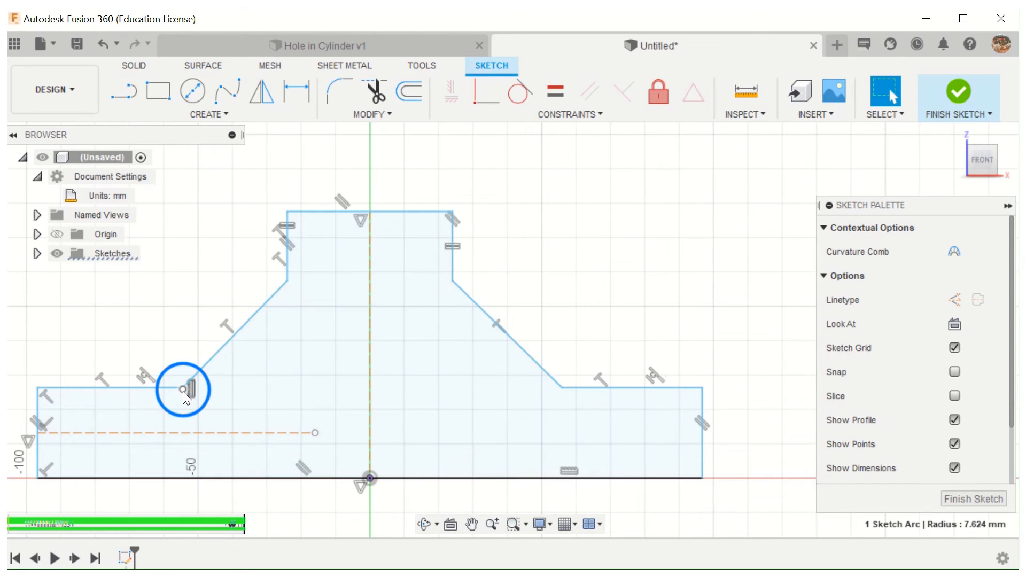
mouse_move(181, 396)
mouse_down()
mouse_move(178, 412)
mouse_move(198, 403)
mouse_move(175, 409)
mouse_move(191, 408)
mouse_up()
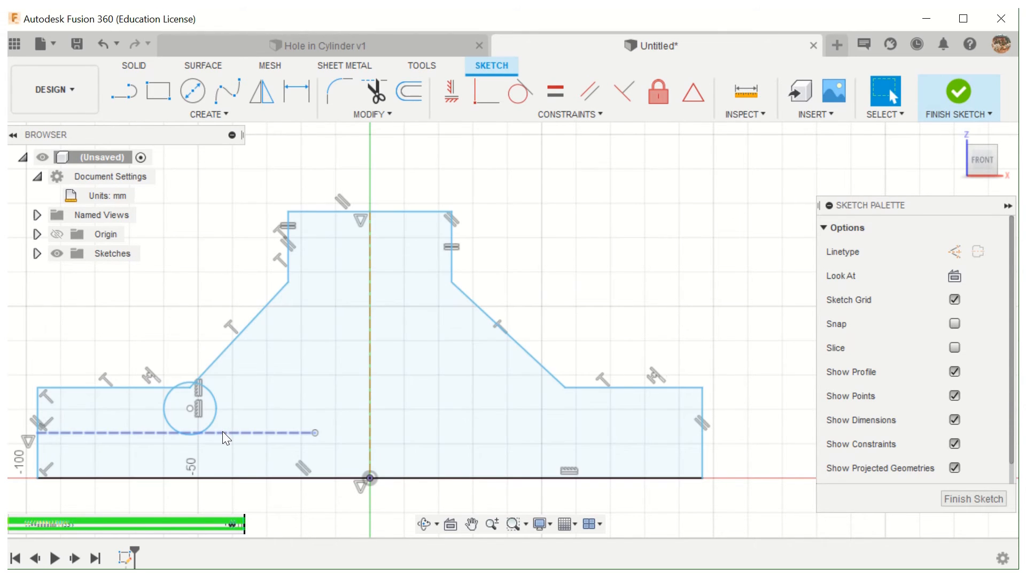
- Make the circle tangent to the horizontal construction line
click(514, 94)
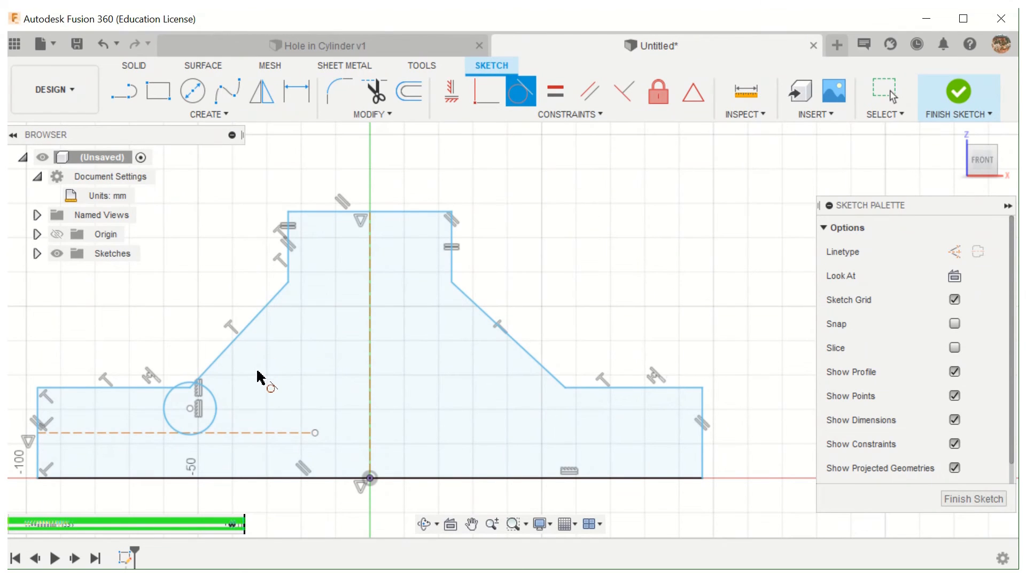
click(214, 418)
click(226, 433)
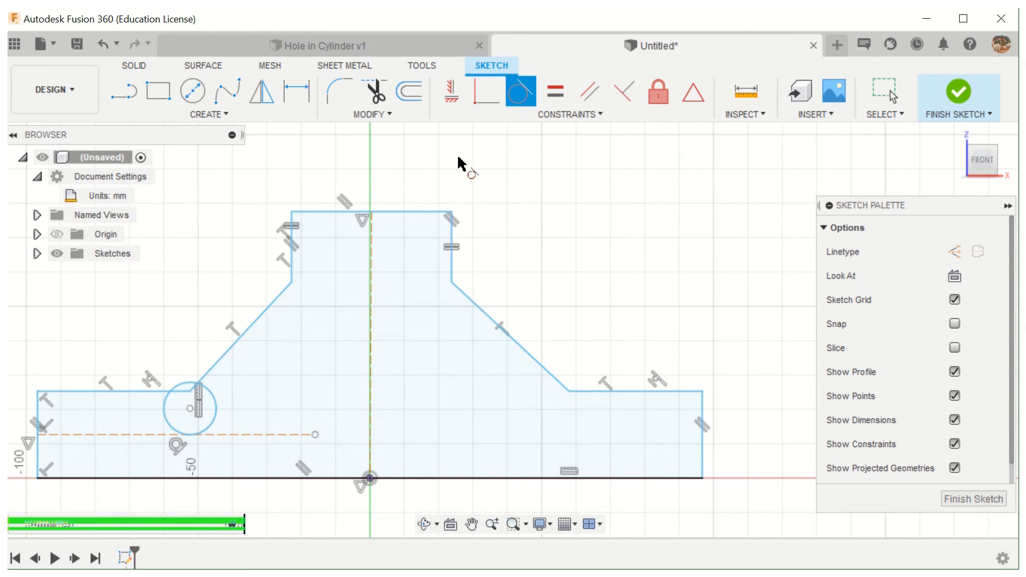
- Convert the vertical construction centreline to a regular sketch line in preparation for a Symmetry constraint
click(576, 115)
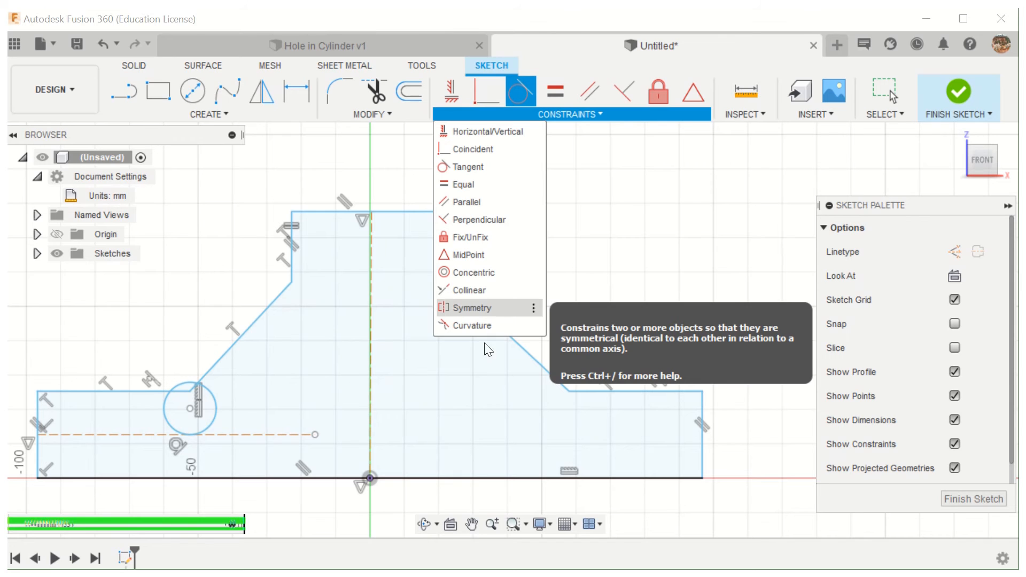
click(472, 308)
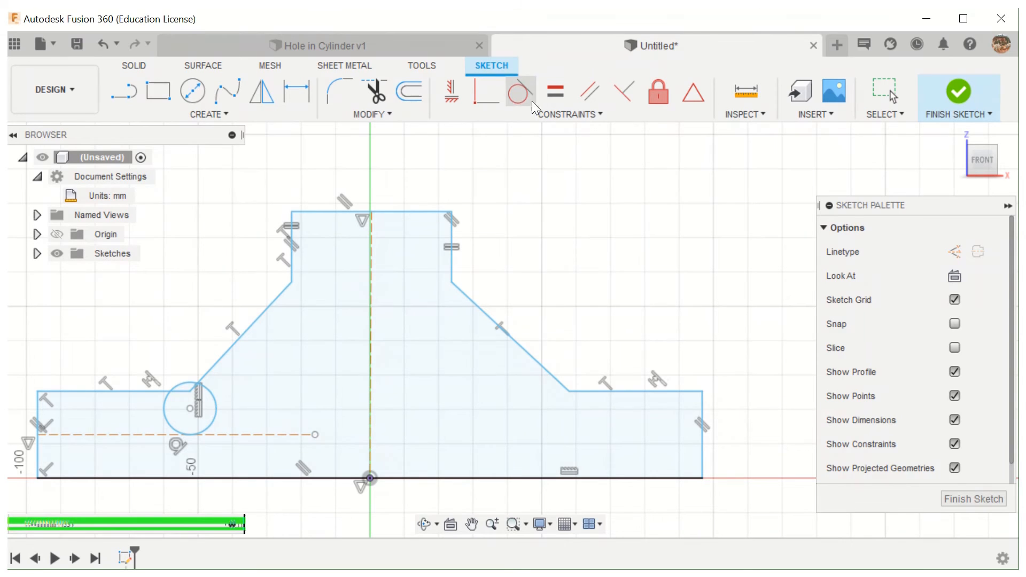
click(591, 114)
click(473, 308)
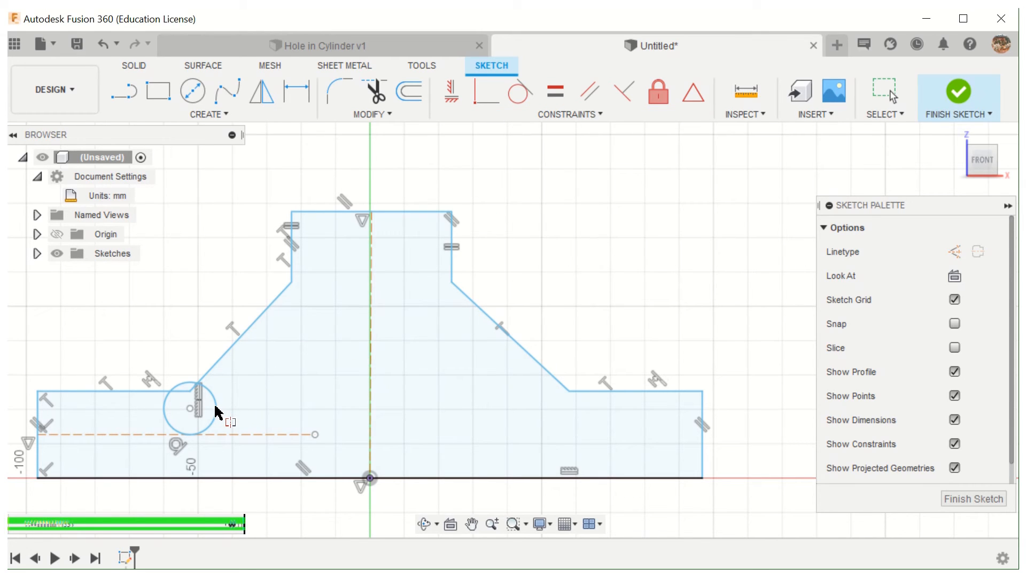
click(372, 391)
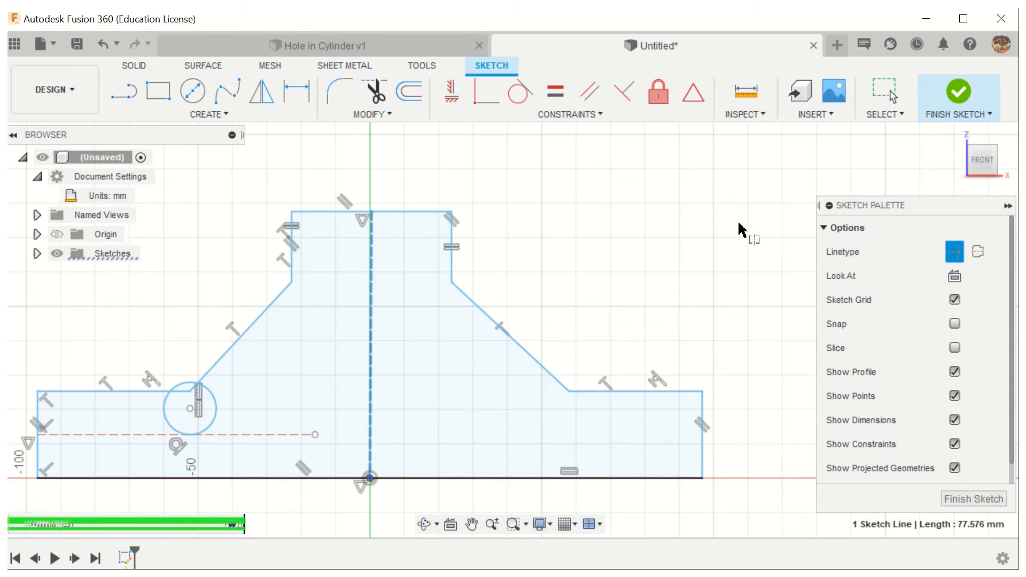
click(954, 255)
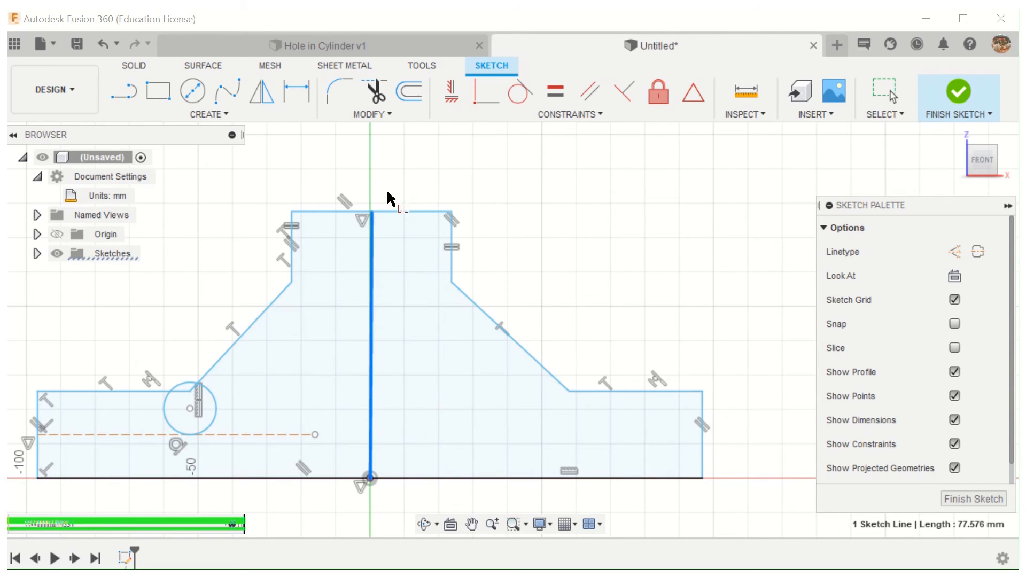
click(530, 115)
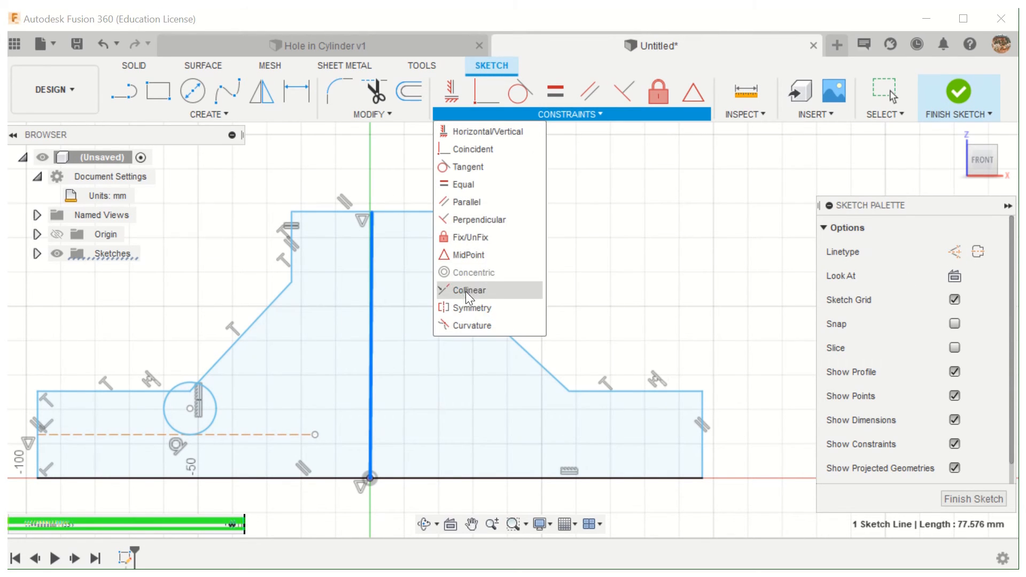
click(461, 307)
click(371, 315)
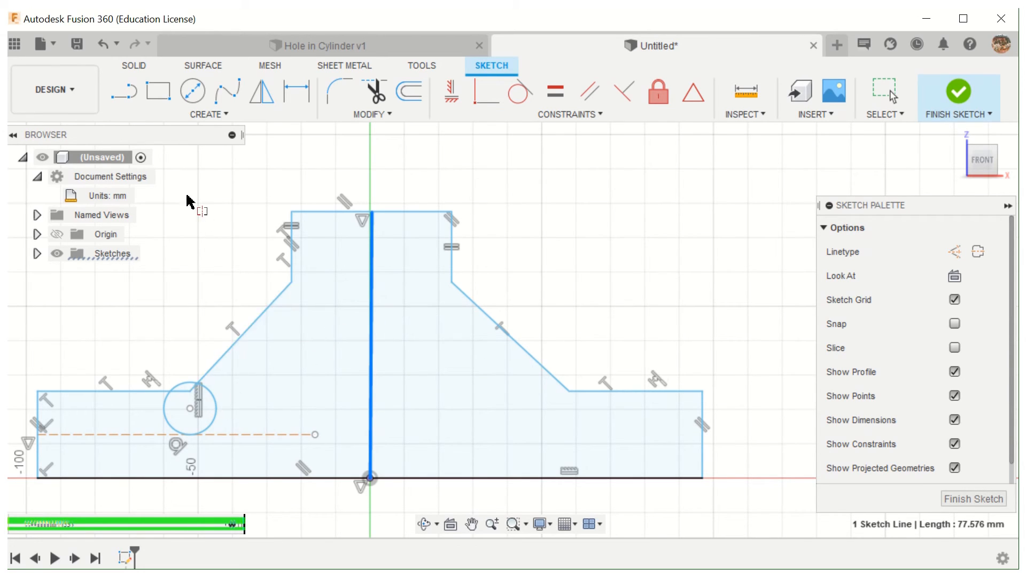
click(891, 87)
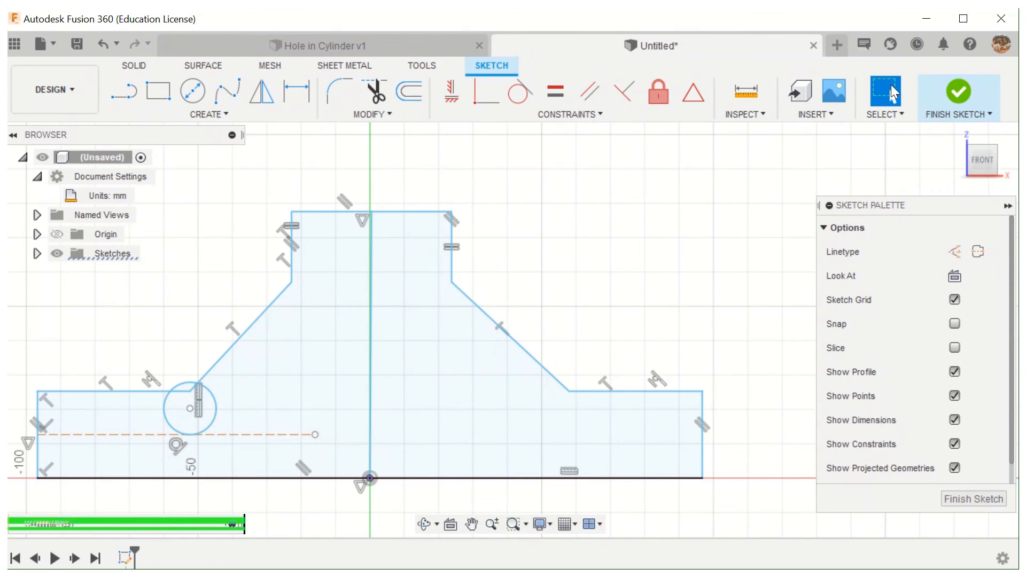
click(564, 116)
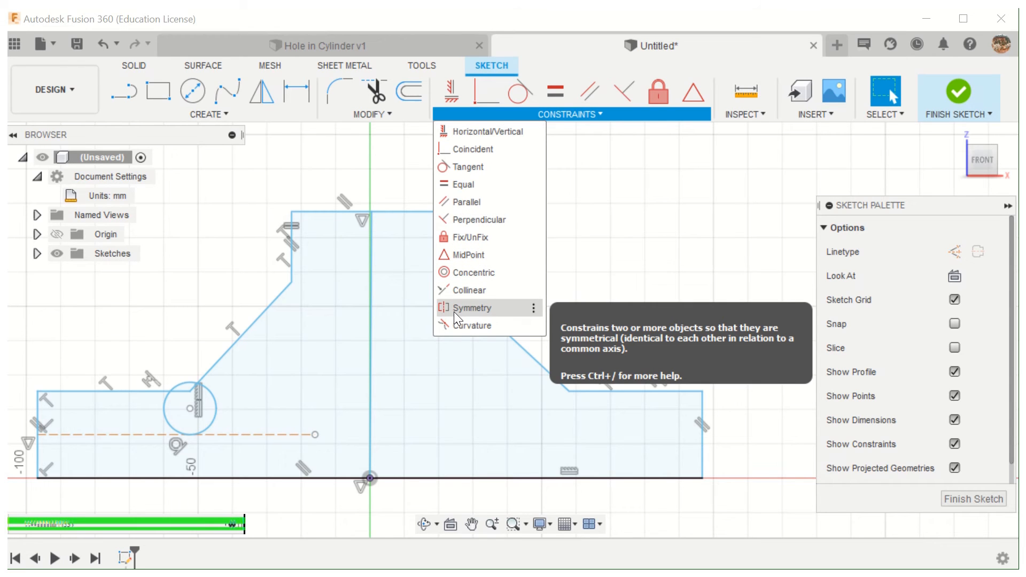
click(373, 114)
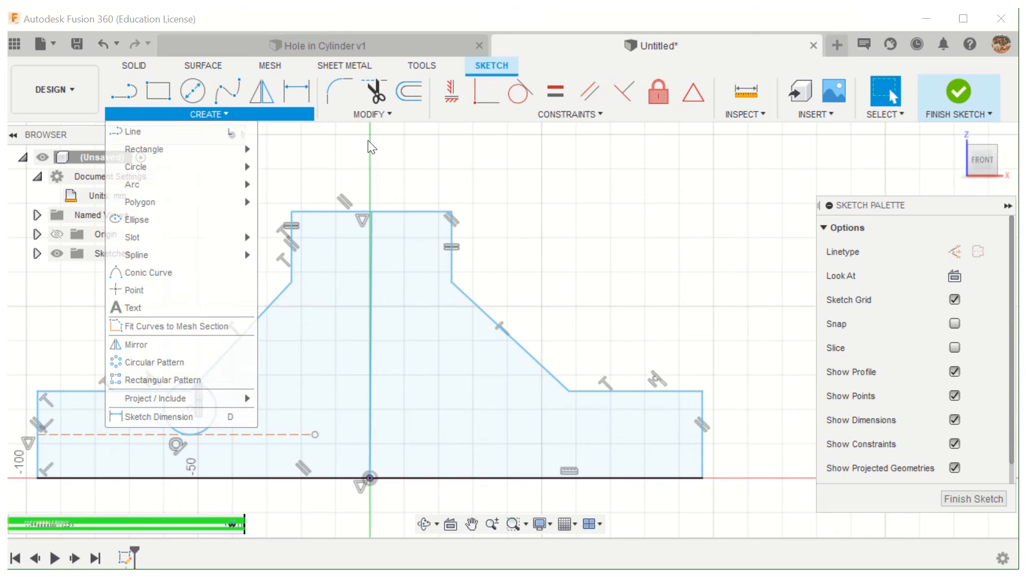
mouse_move(559, 120)
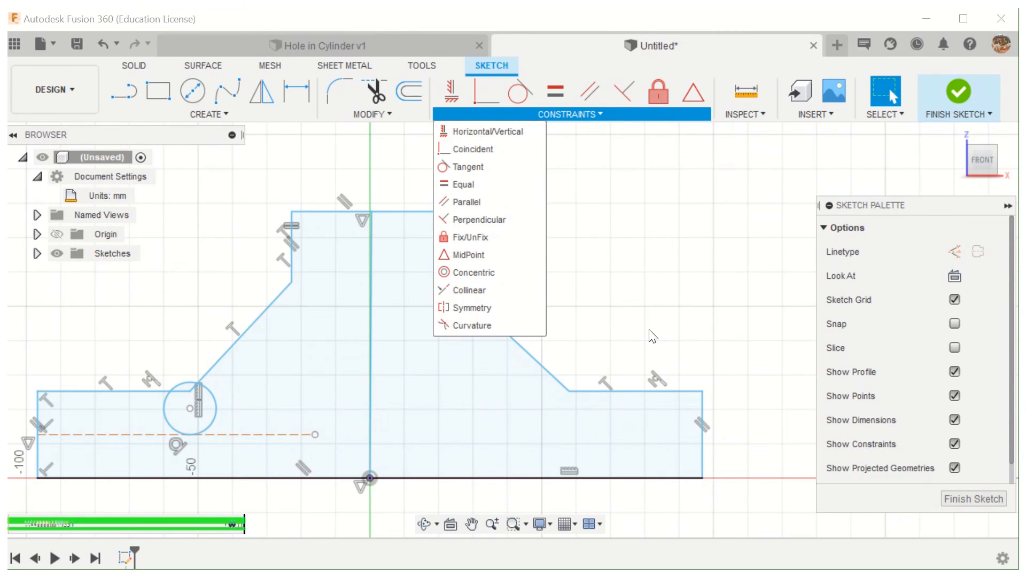
click(209, 114)
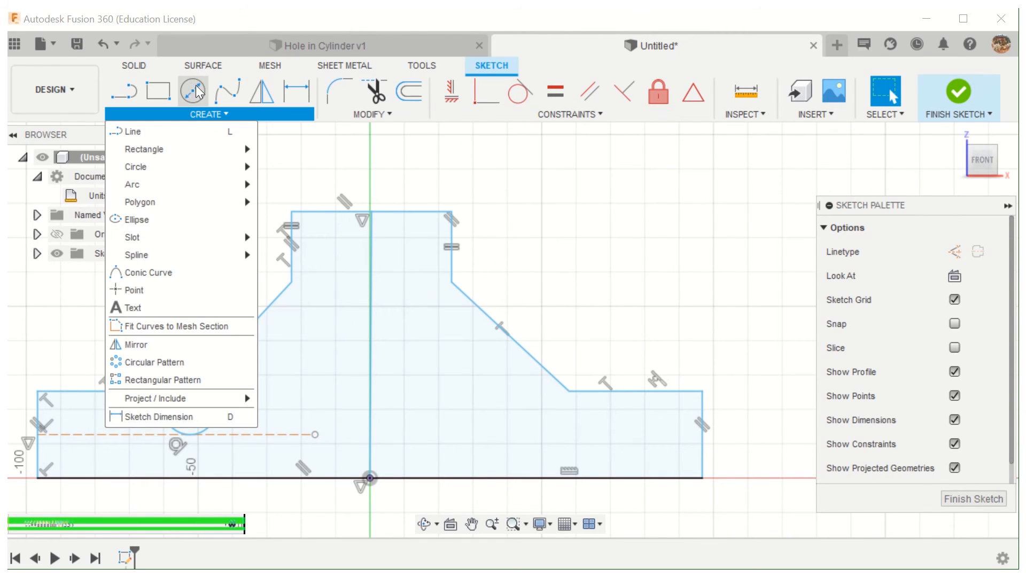
- Sketch a second circle with a radius of about 11.3 mm around the profile's right inner corner
click(196, 91)
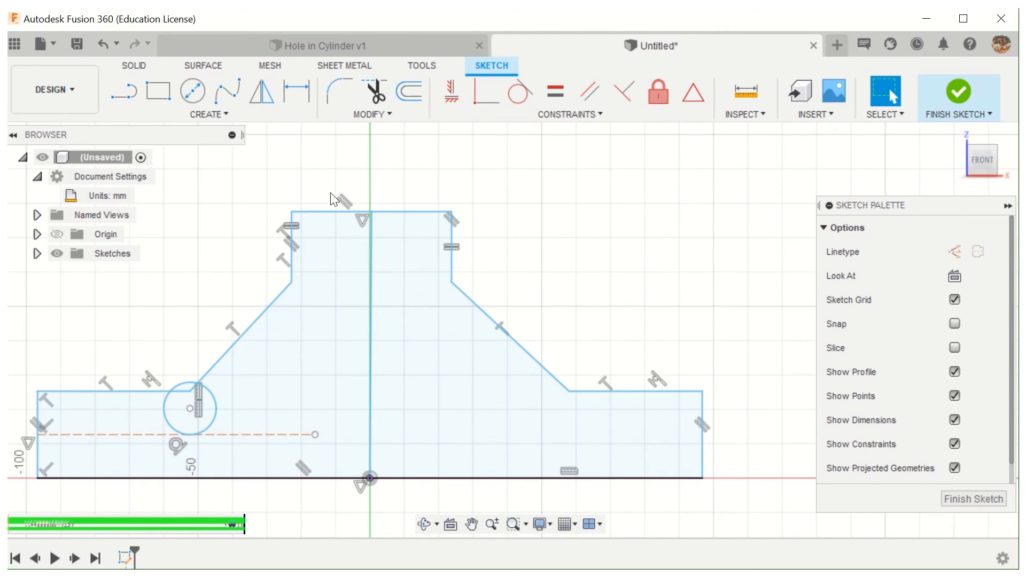
click(553, 401)
click(584, 429)
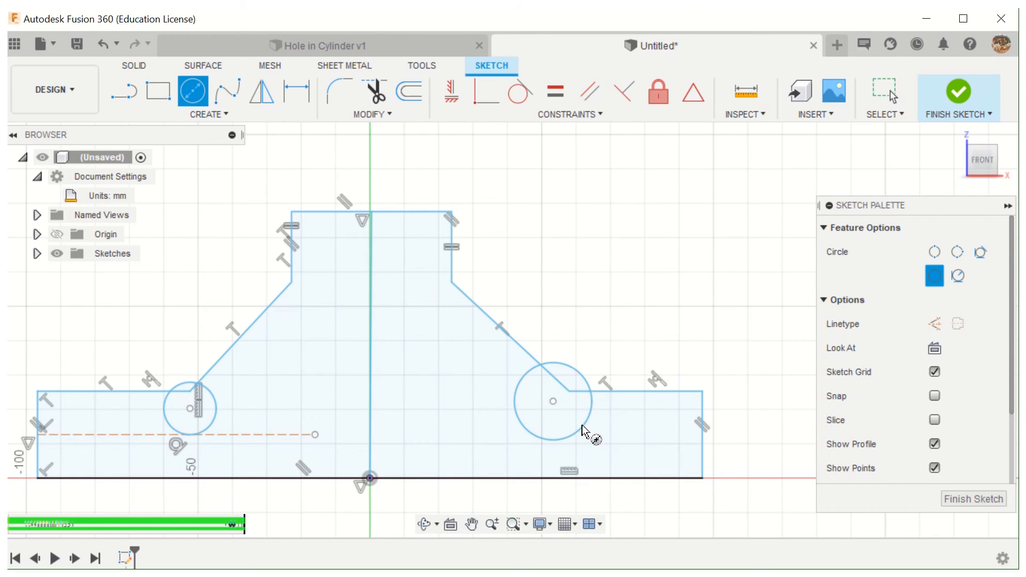
- Make the two circles symmetrical about the vertical centreline with a Symmetry constraint
click(601, 115)
click(467, 306)
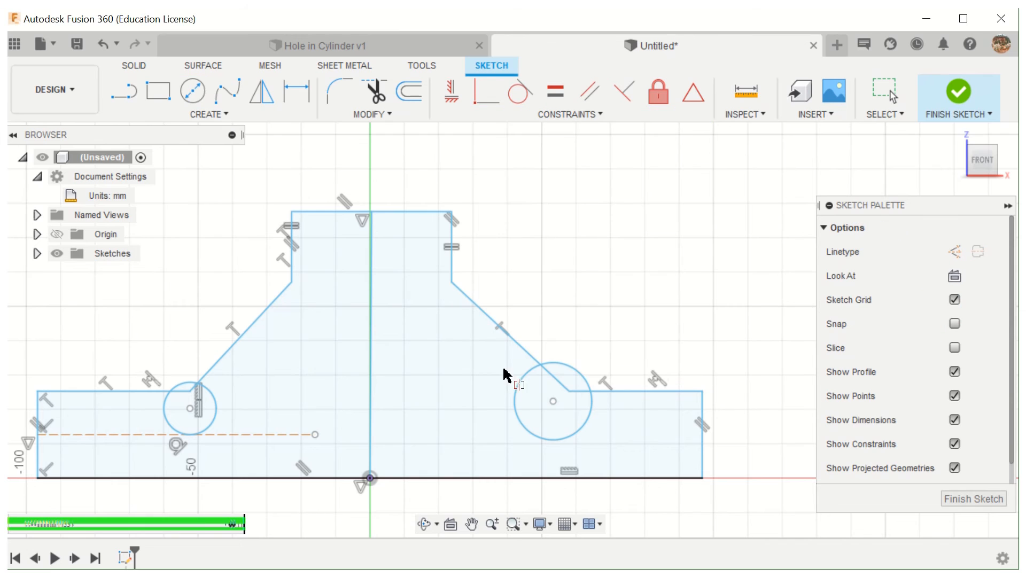
click(517, 392)
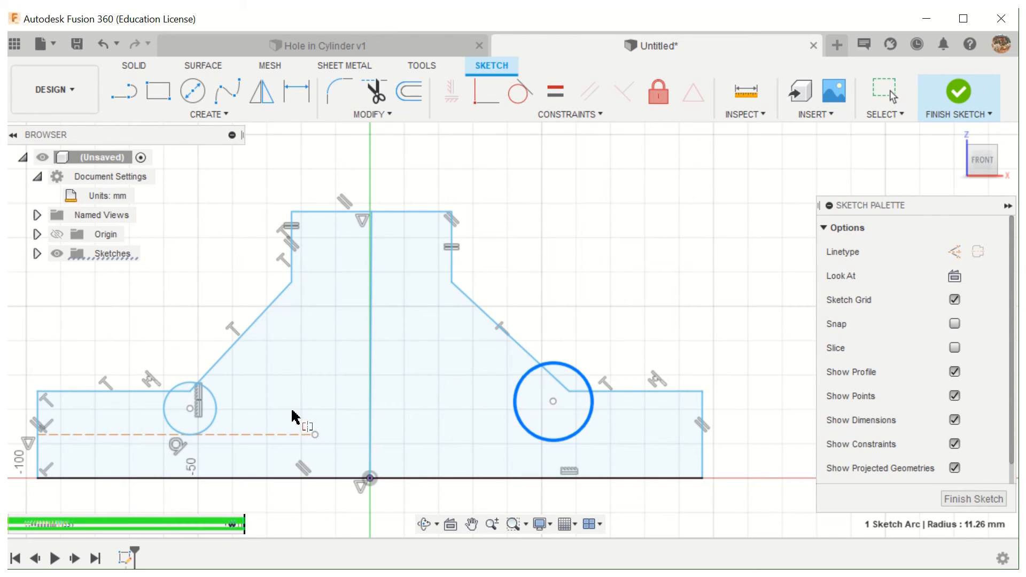
click(218, 420)
click(369, 408)
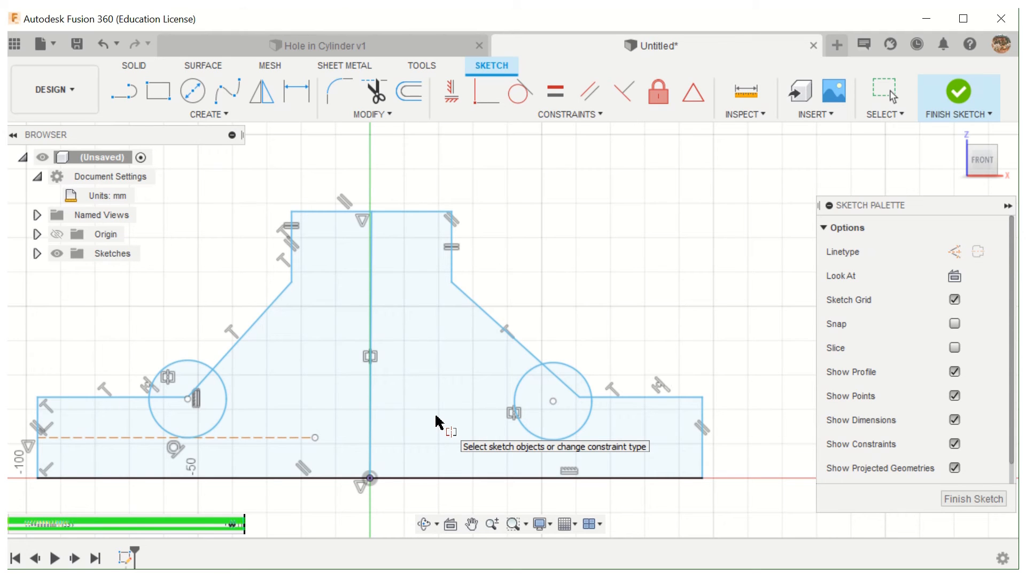
- Test the circles' symmetry by making the left circle slightly smaller
click(216, 115)
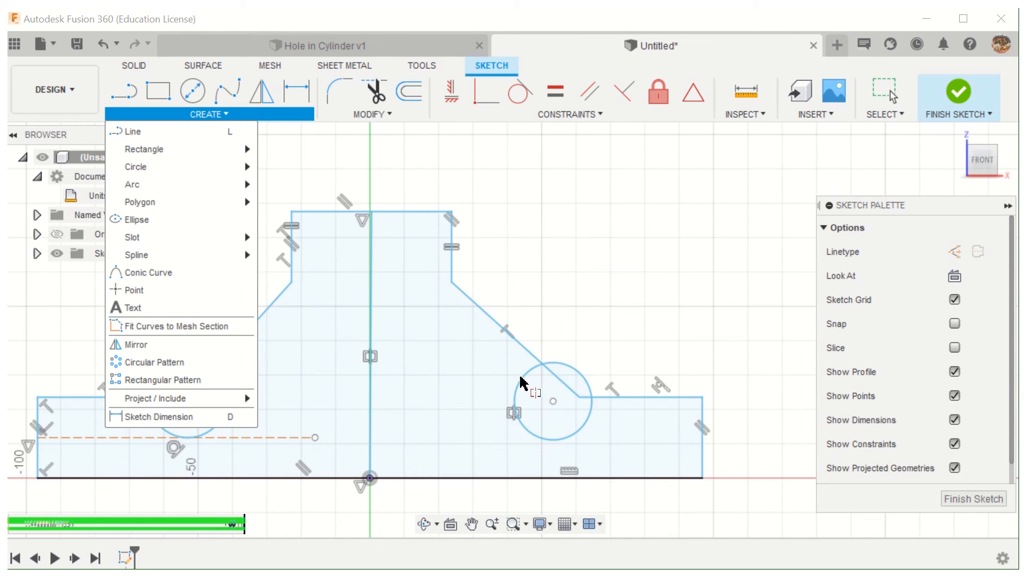
click(537, 188)
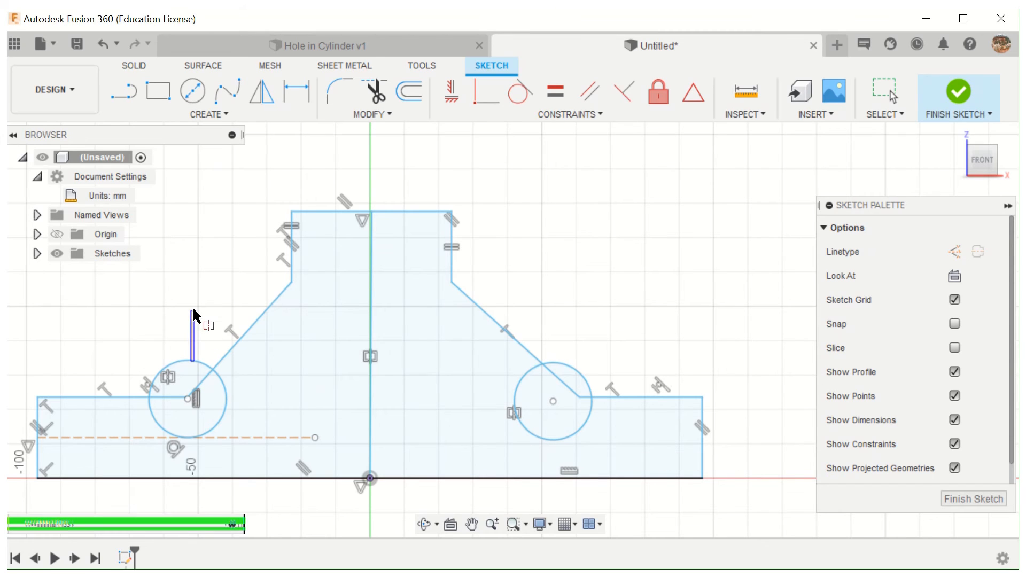
click(890, 90)
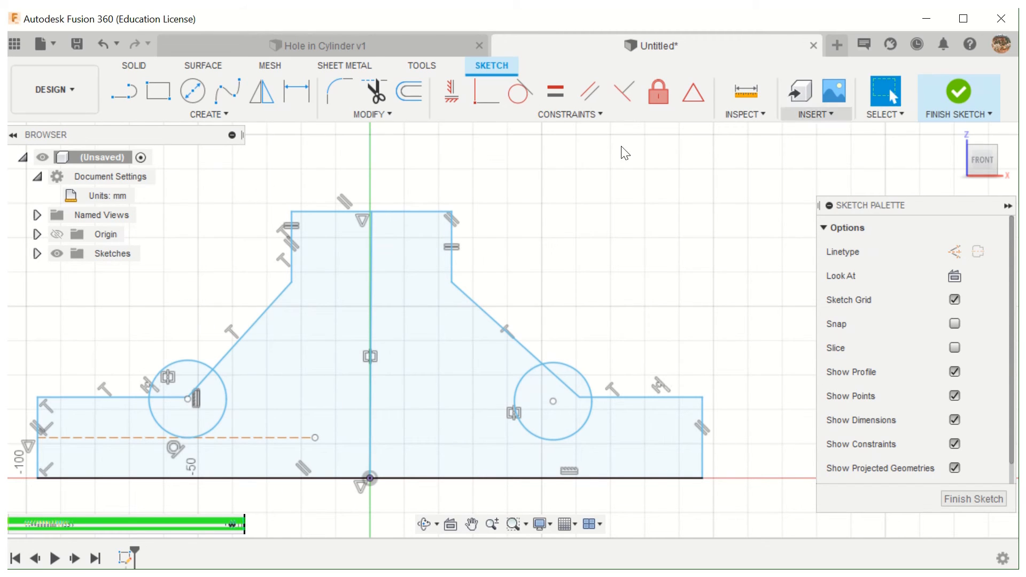
mouse_move(181, 361)
mouse_down()
mouse_move(187, 297)
mouse_move(200, 368)
mouse_up()
click(183, 303)
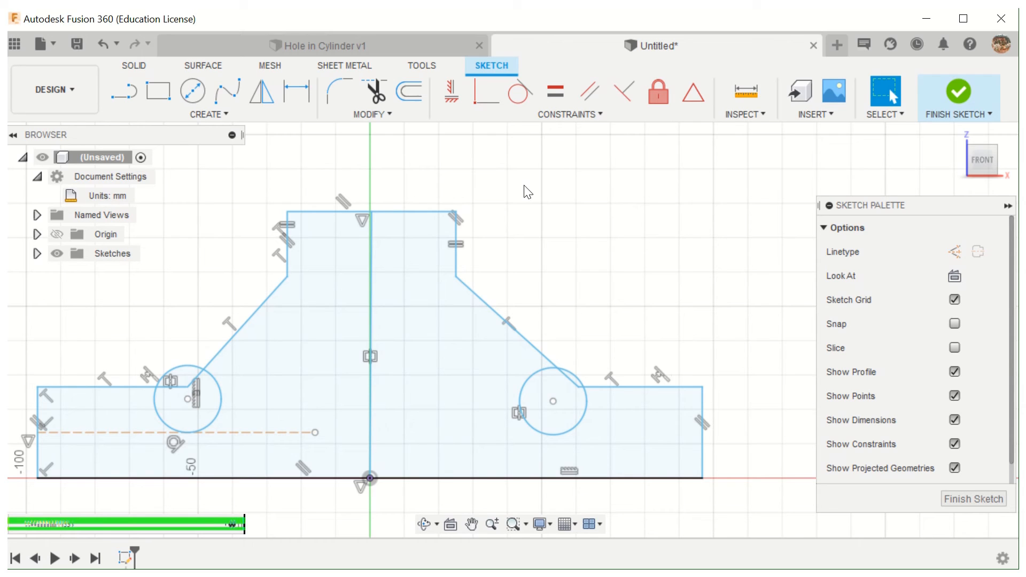
- Dimension the profile's top edge to a width of 20 mm
click(301, 97)
click(408, 212)
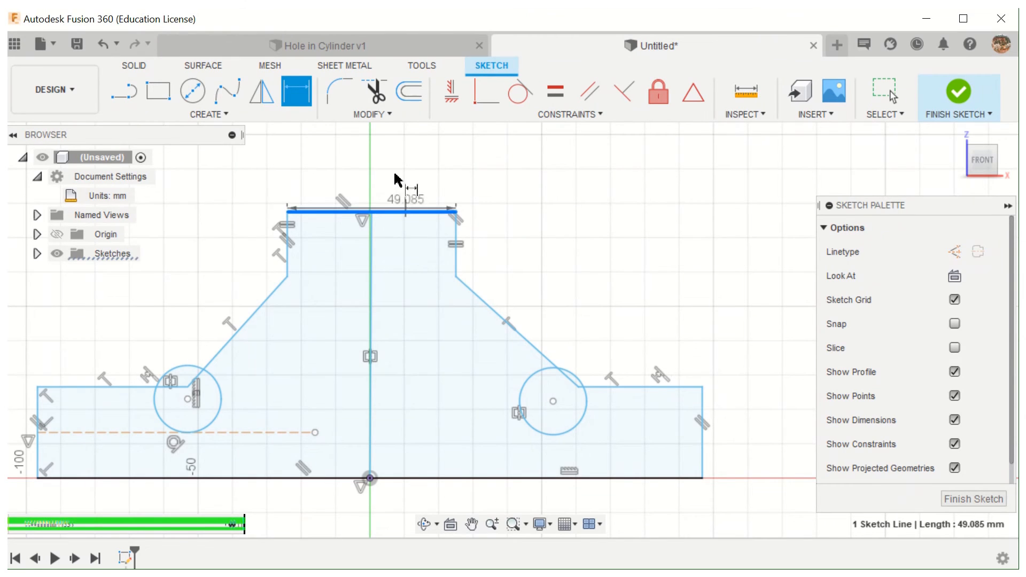
click(396, 164)
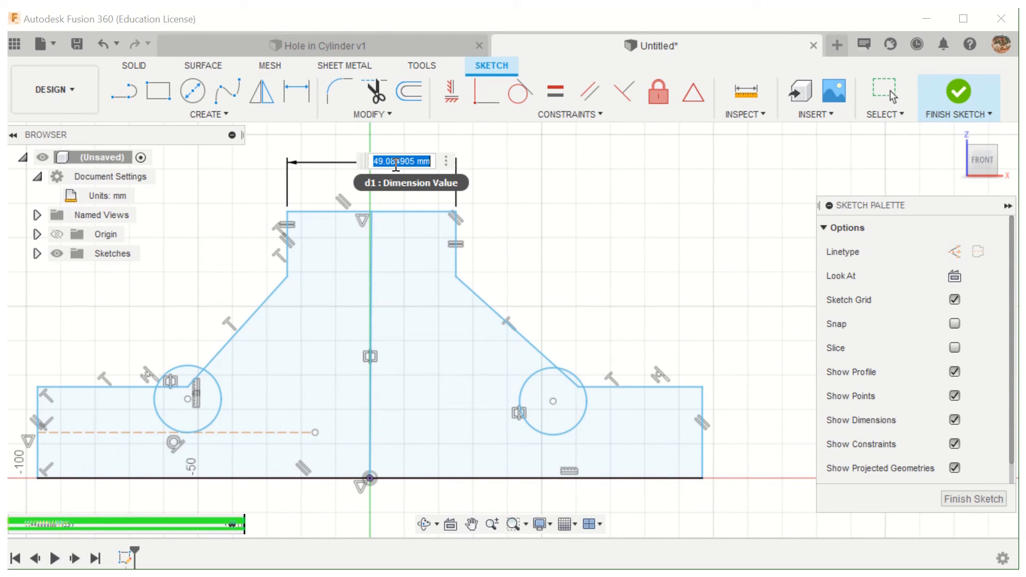
text(20)
key(Return)
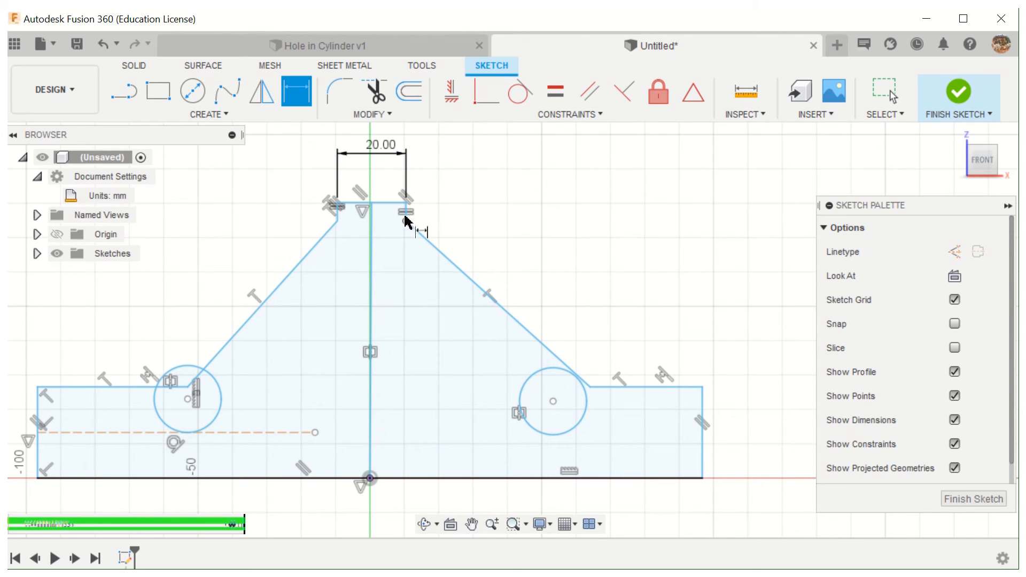
- Dimension the right vertical edge of the profile's upper neck to 15 mm
scroll(414, 211, down, 2)
scroll(408, 252, up, 5)
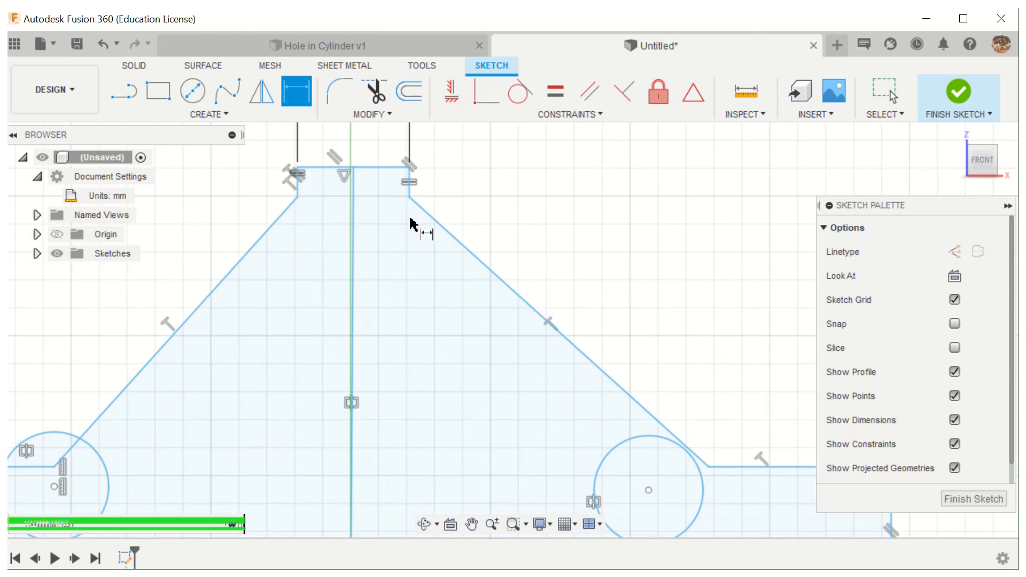
click(410, 179)
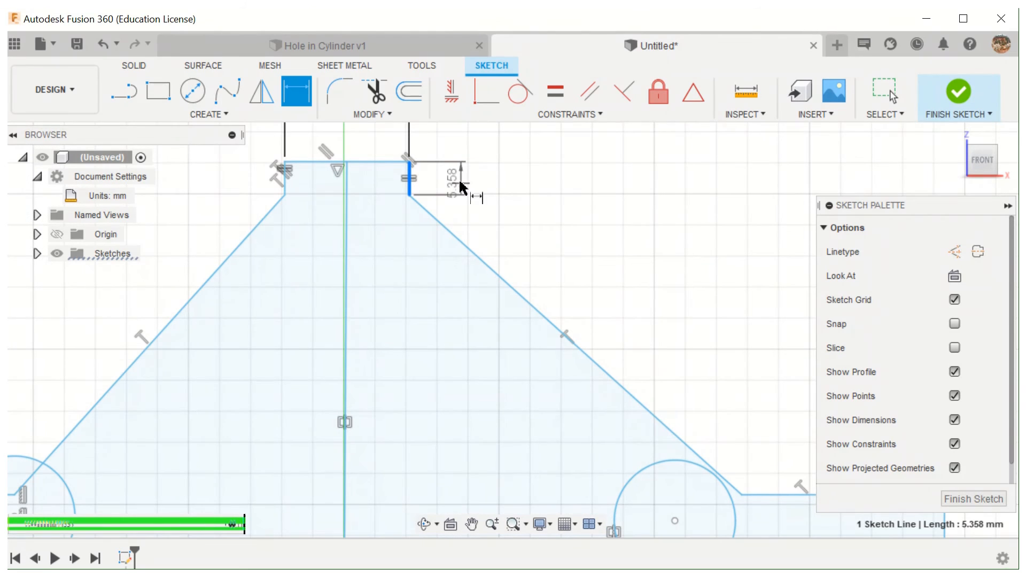
click(461, 183)
text(15)
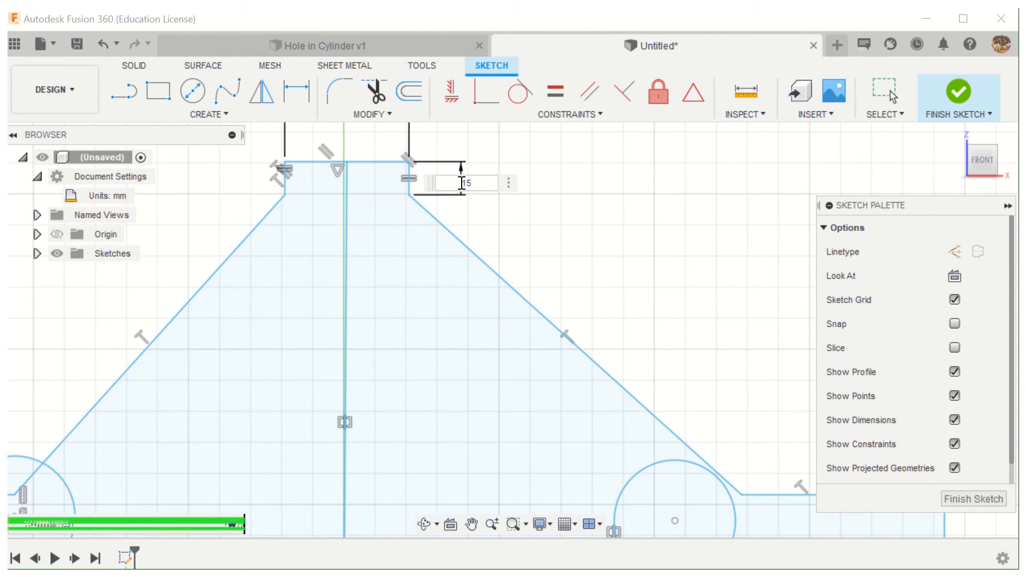
key(Return)
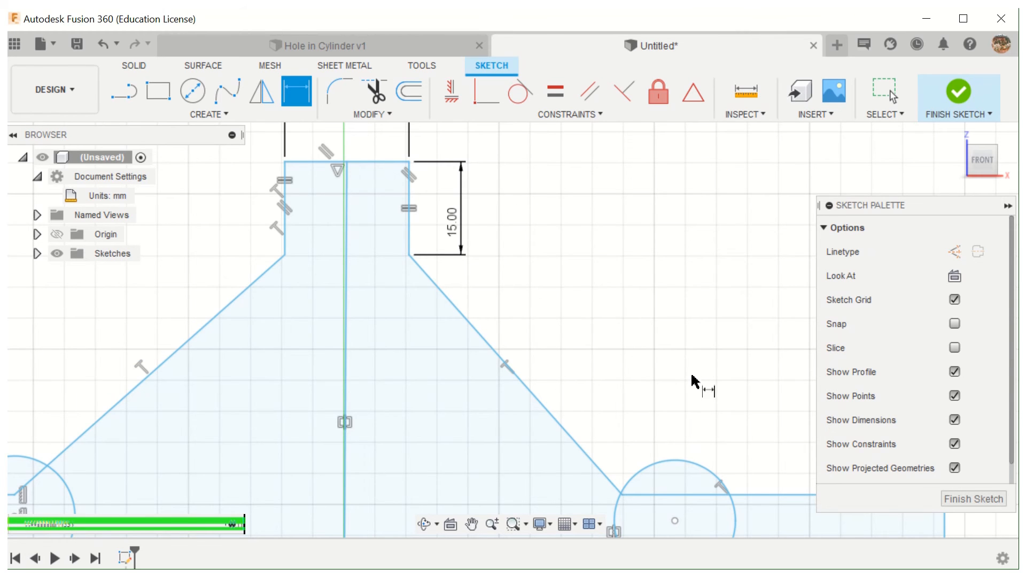
- Dimension the profile's right end edge to a height of 15 mm
scroll(691, 381, down, 5)
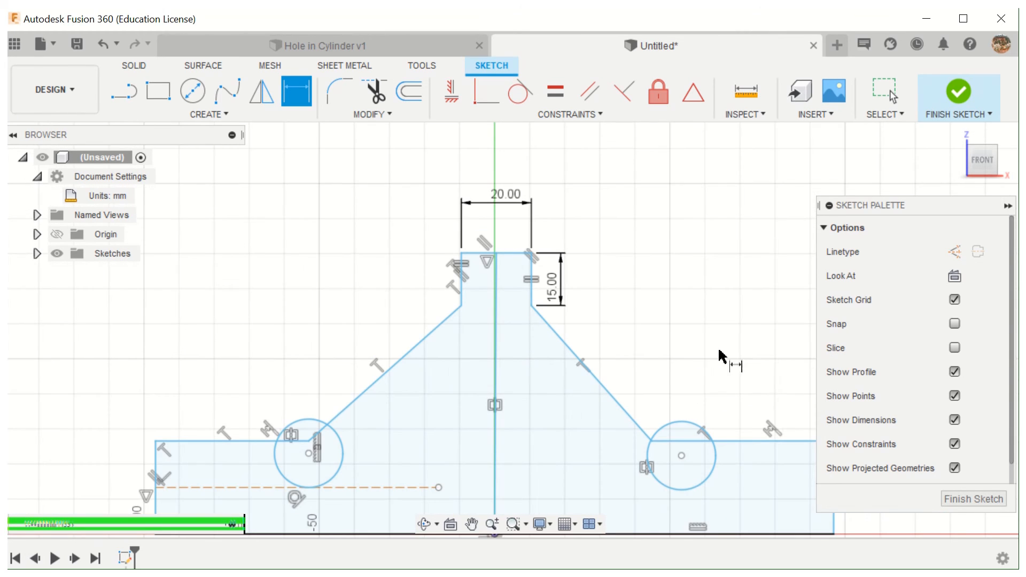
scroll(723, 357, down, 2)
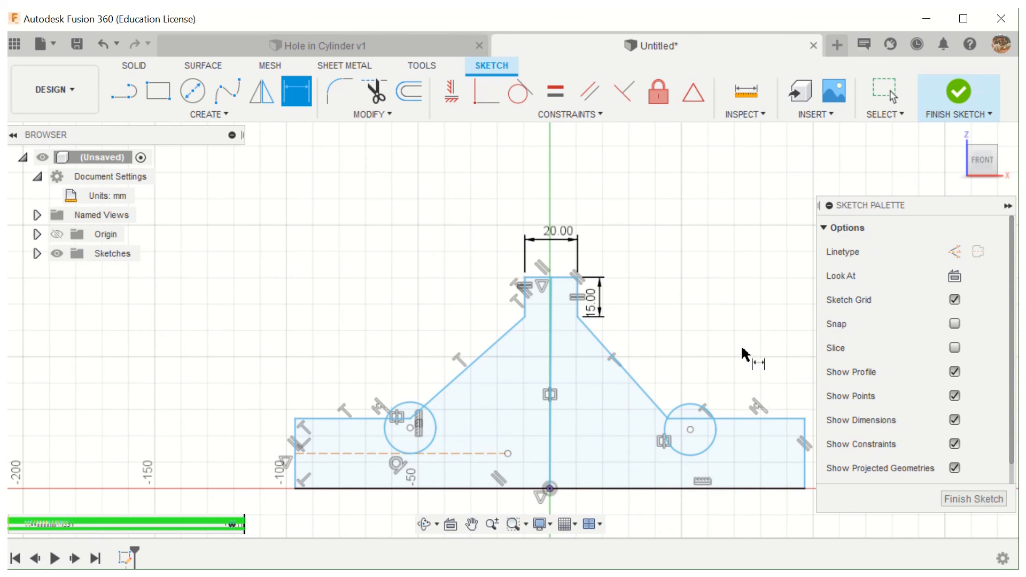
middle_drag(743, 354, 551, 320)
click(605, 415)
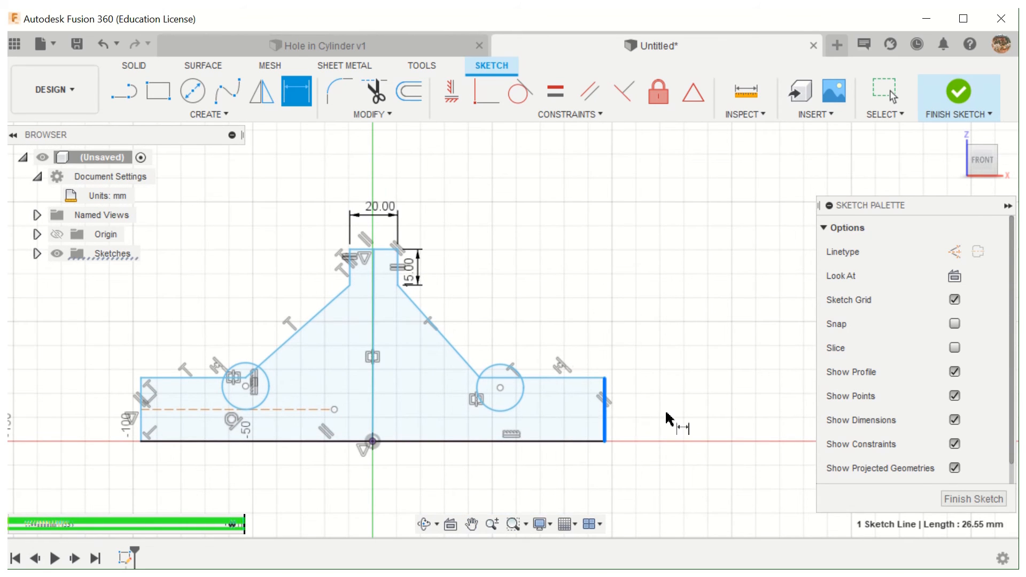
click(666, 418)
text(1)
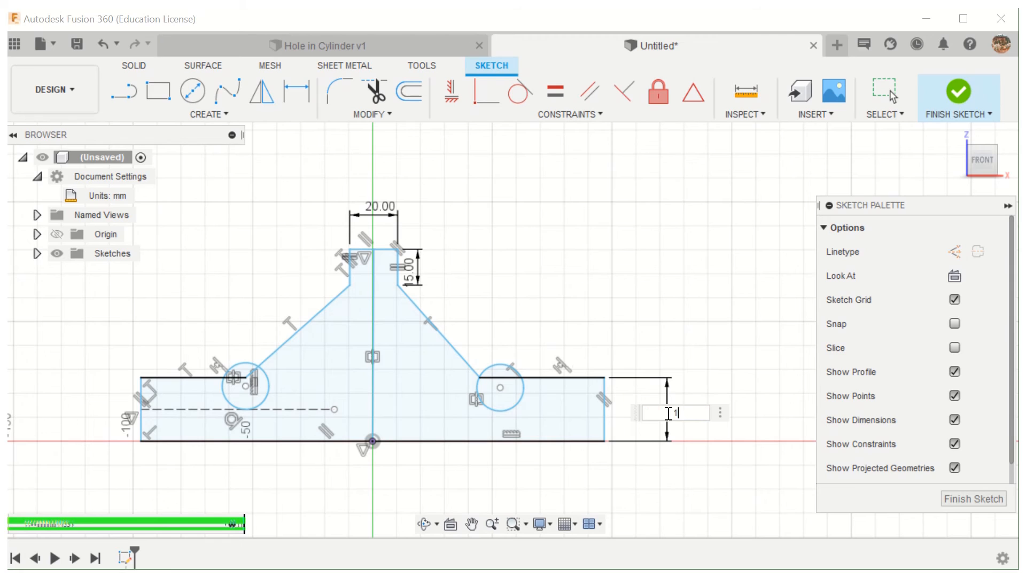
text(5)
key(Return)
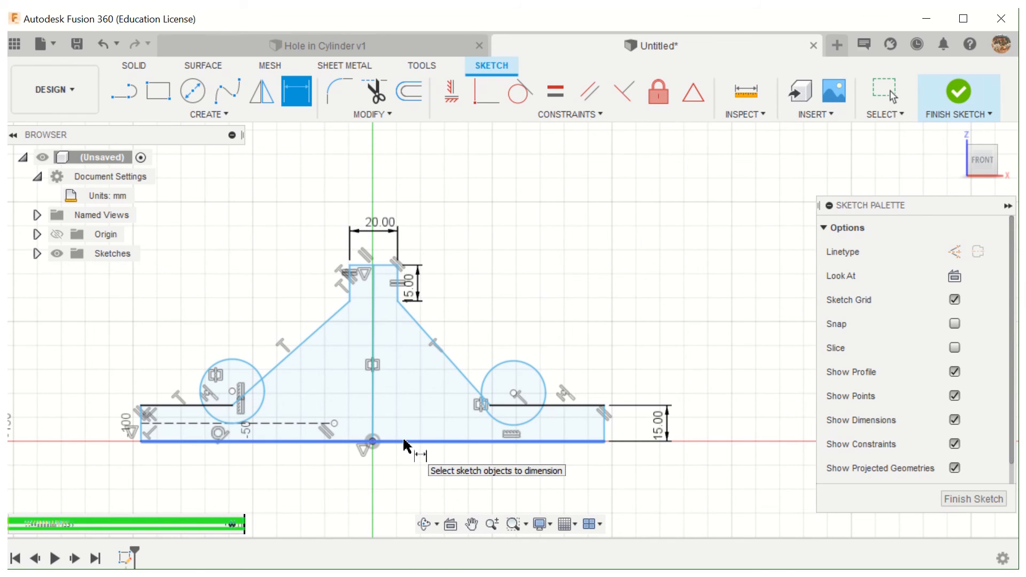
- Dimension the overall height between the profile's top edge and its bottom edge to 45 mm
click(384, 267)
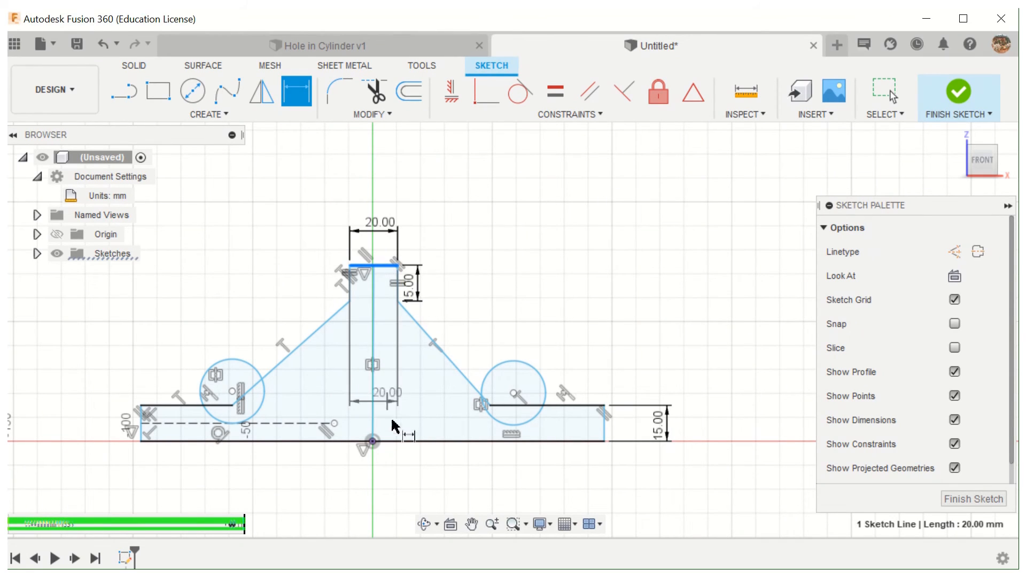
click(409, 445)
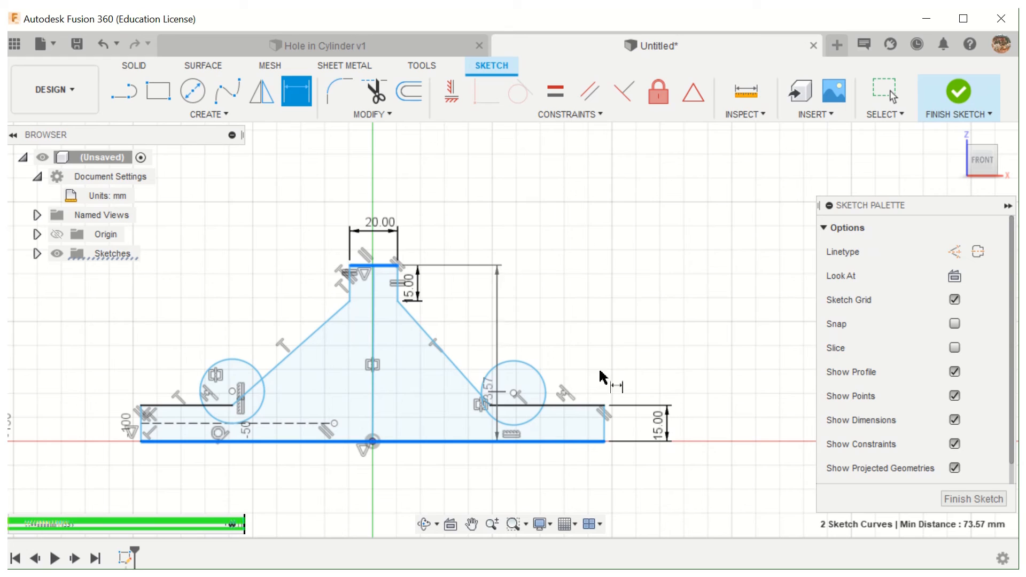
click(744, 361)
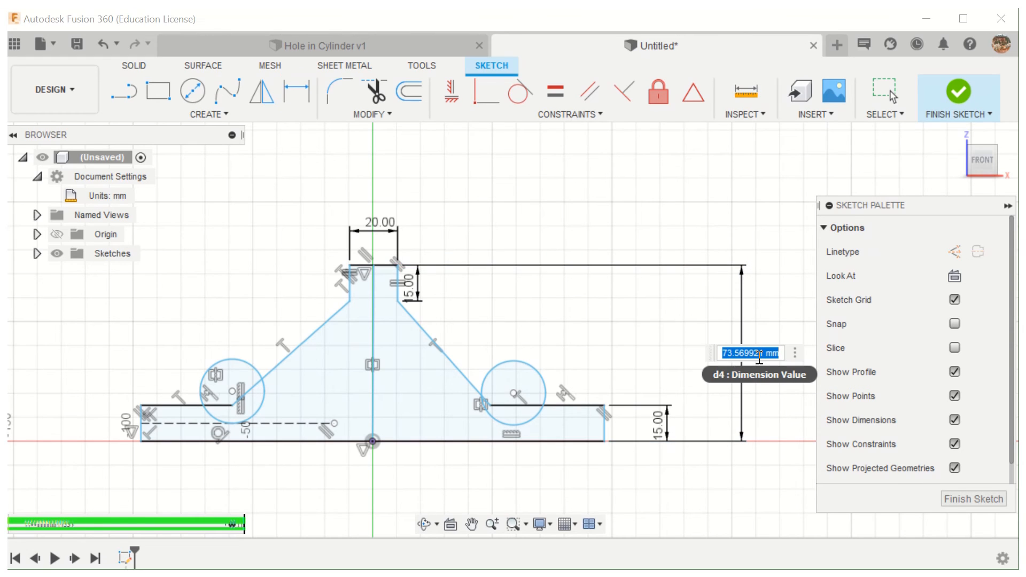
text(45)
key(Return)
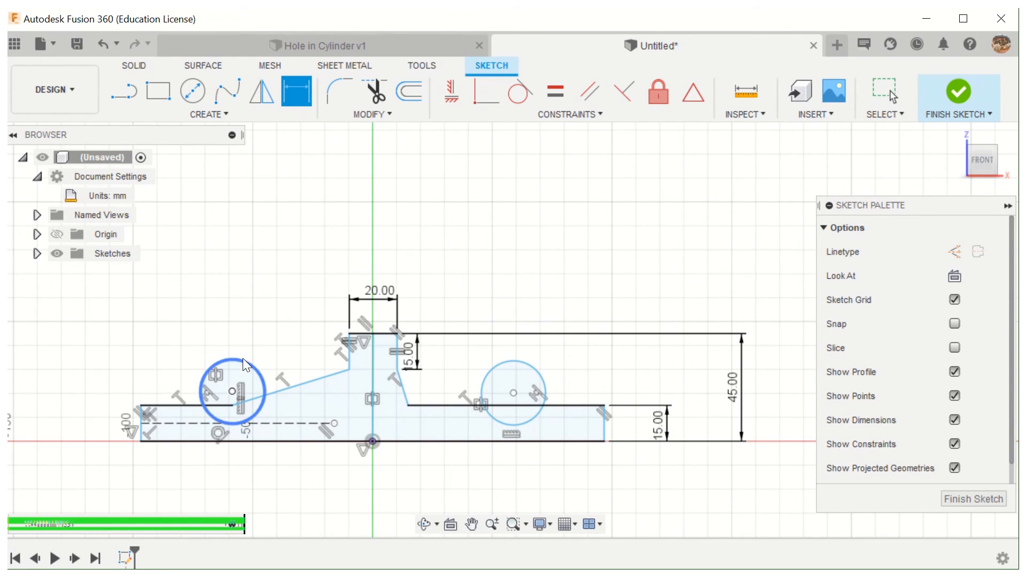
- Dimension the left circle's diameter to 5 mm
click(255, 370)
click(245, 318)
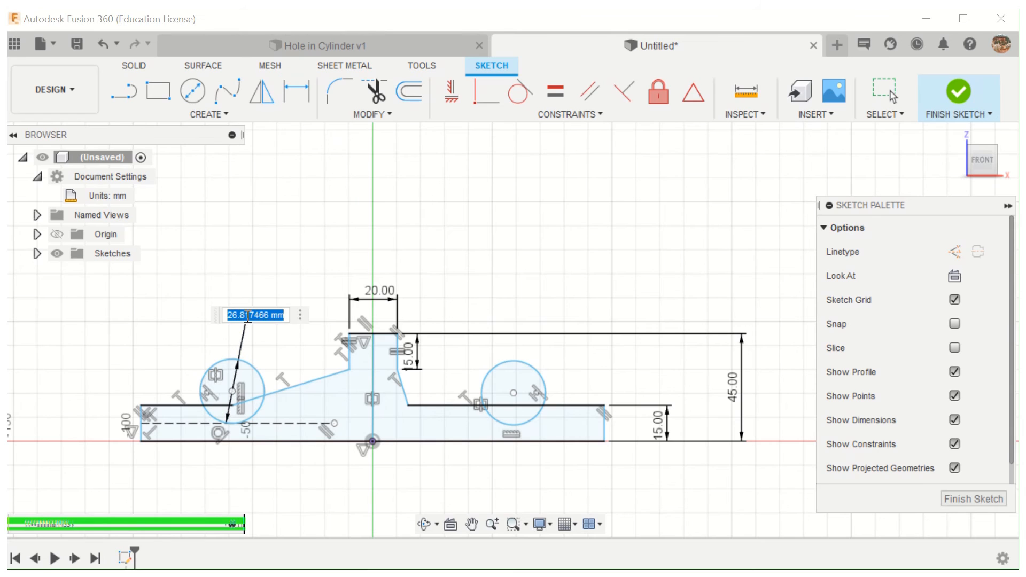
text(5)
key(Return)
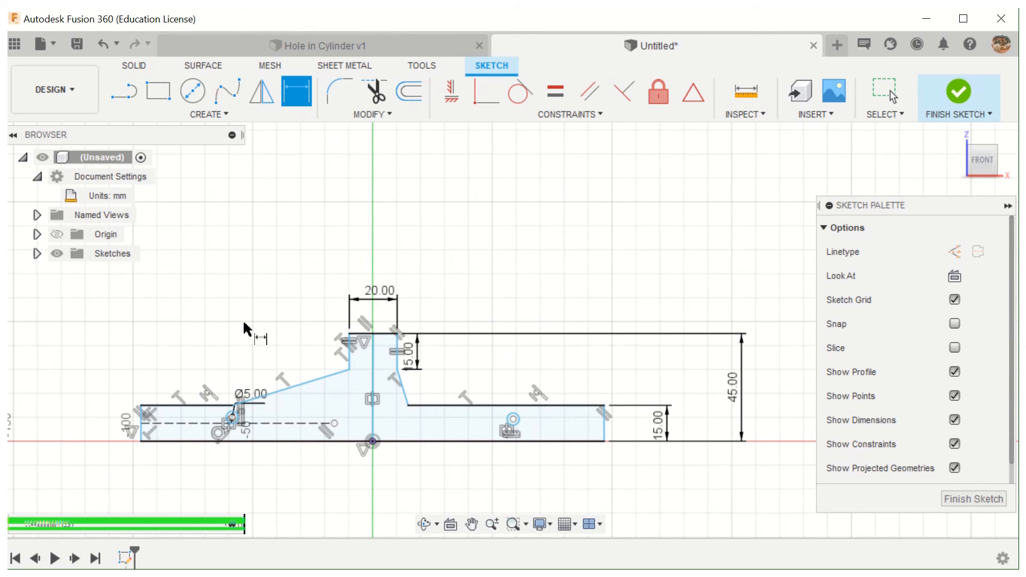
- Dimension the profile's bottom edge to a length of 100 mm
click(357, 441)
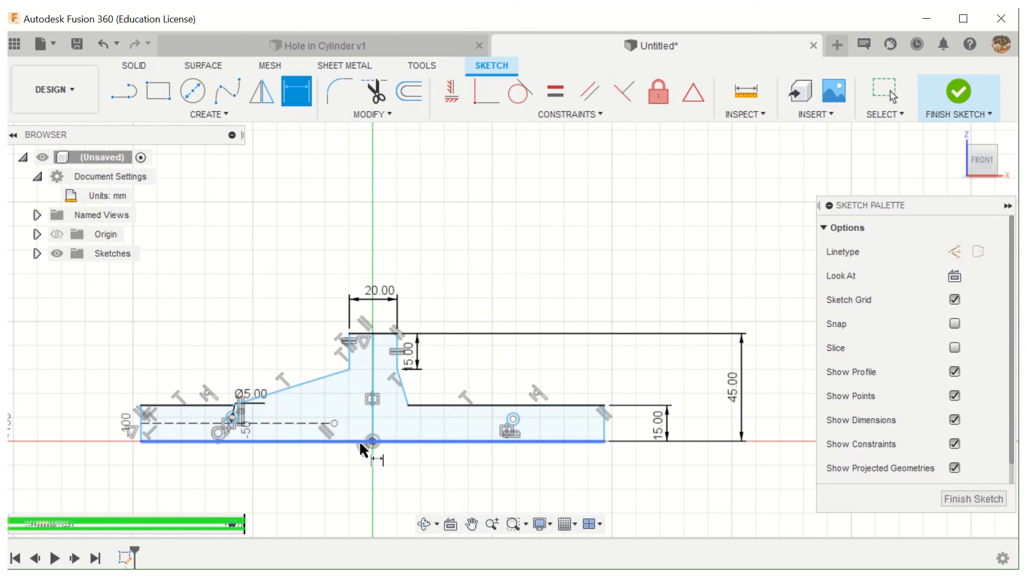
click(353, 475)
text(100)
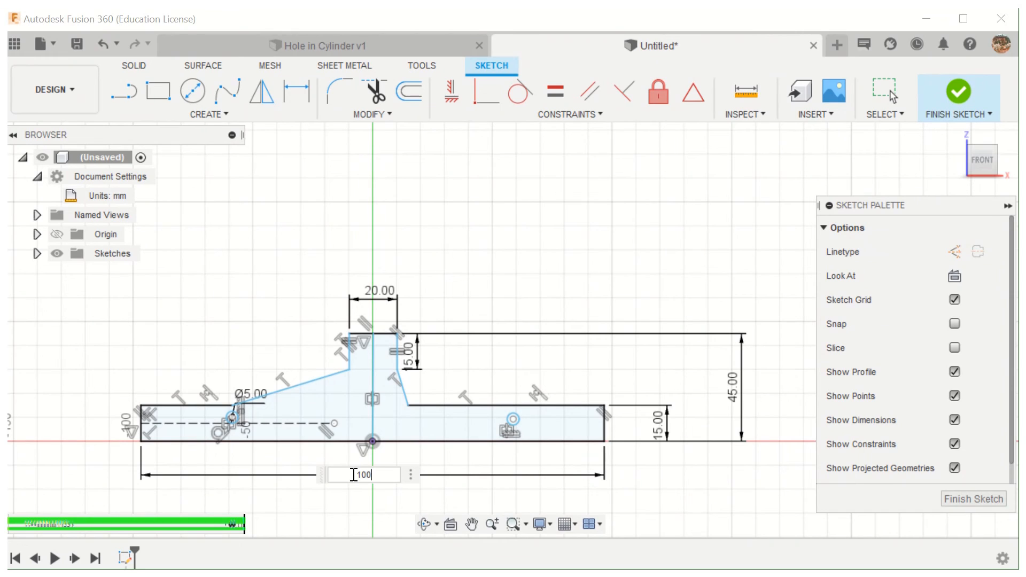
key(Return)
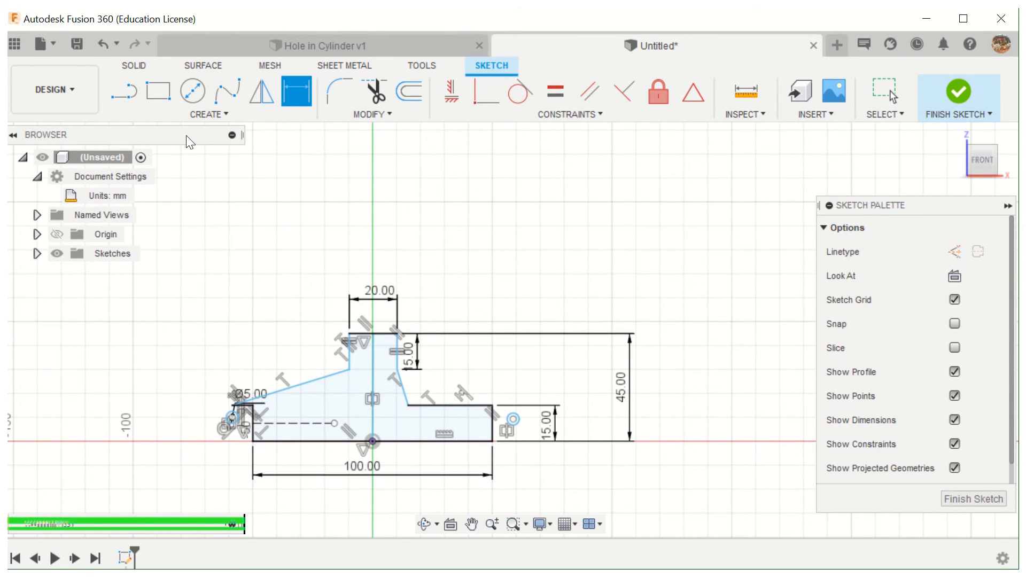
- Undo the bottom edge length, left circle diameter and overall height dimensions
click(103, 43)
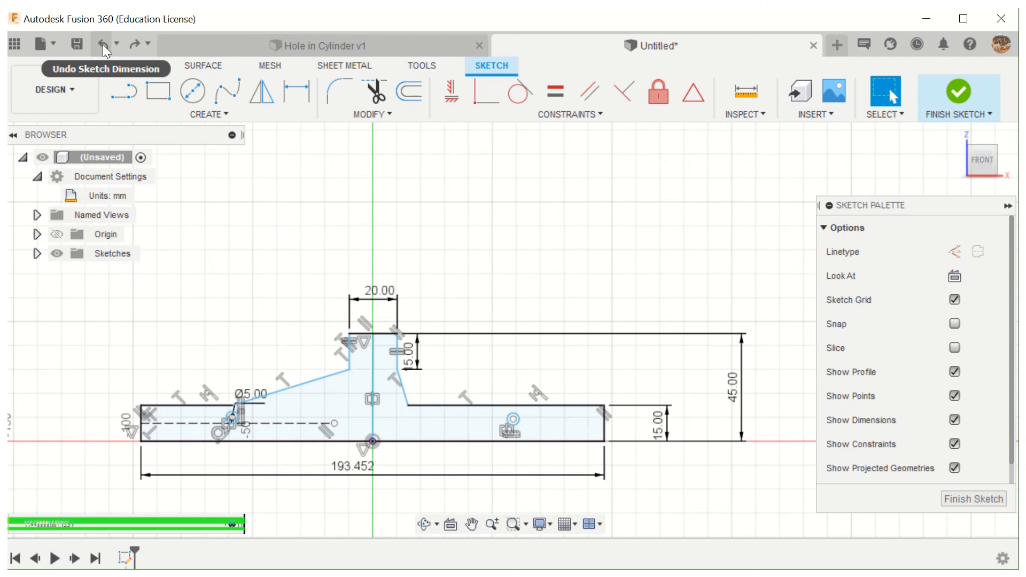
click(102, 44)
click(103, 44)
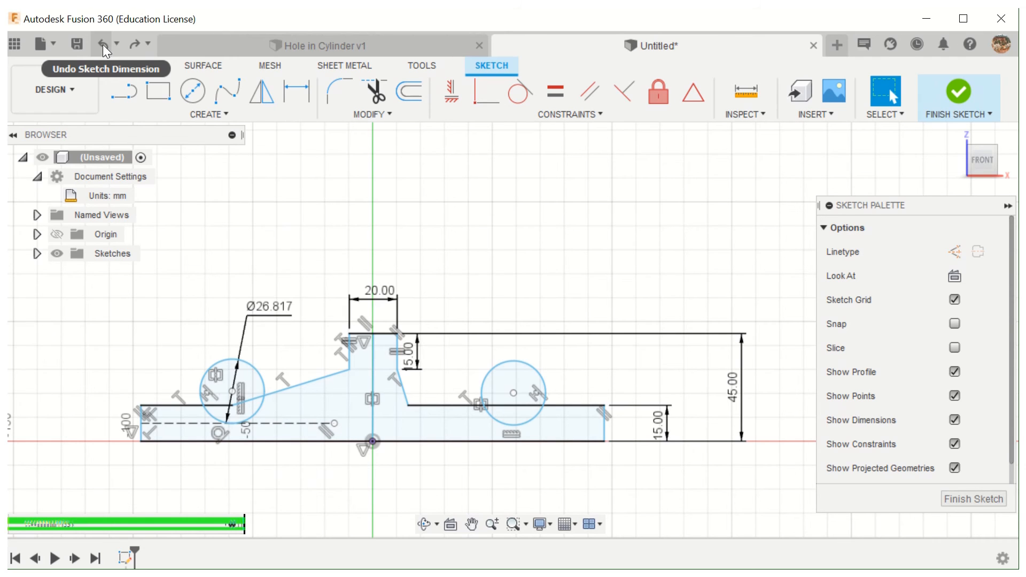
click(103, 43)
click(103, 43)
click(103, 44)
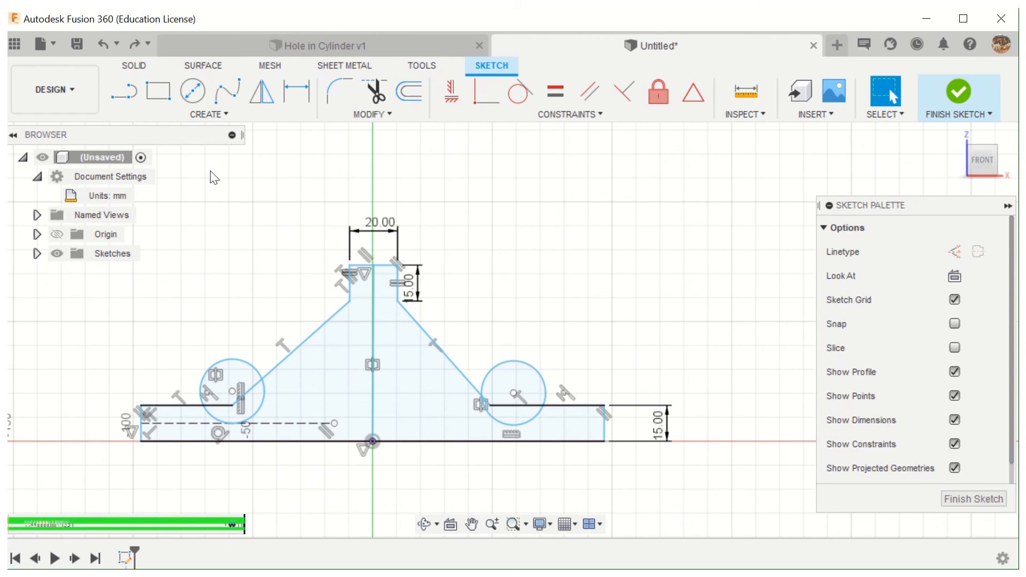
- Try to dimension the profile's bottom edge to 100 mm with both circles still undimensioned
click(407, 443)
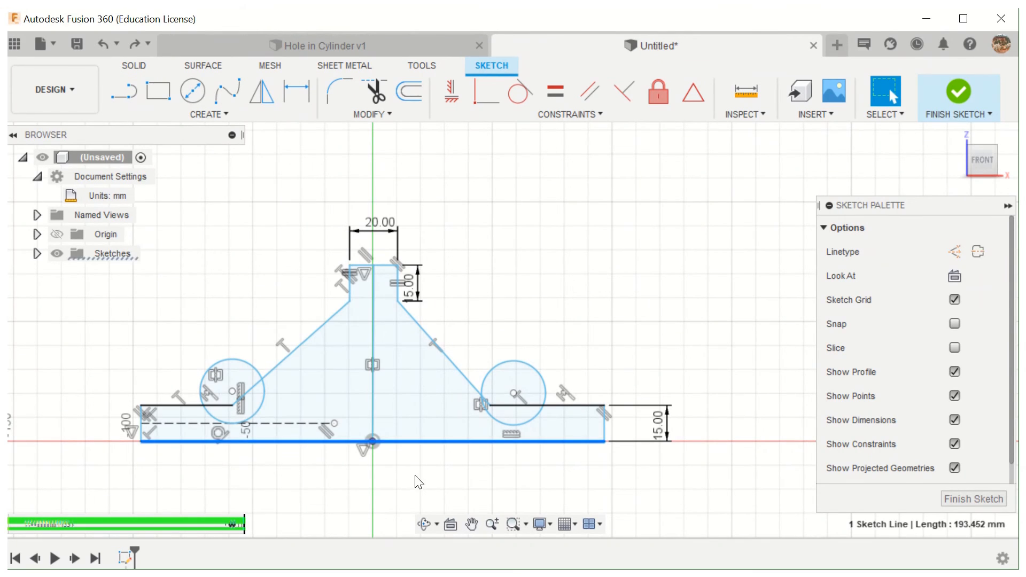
click(298, 93)
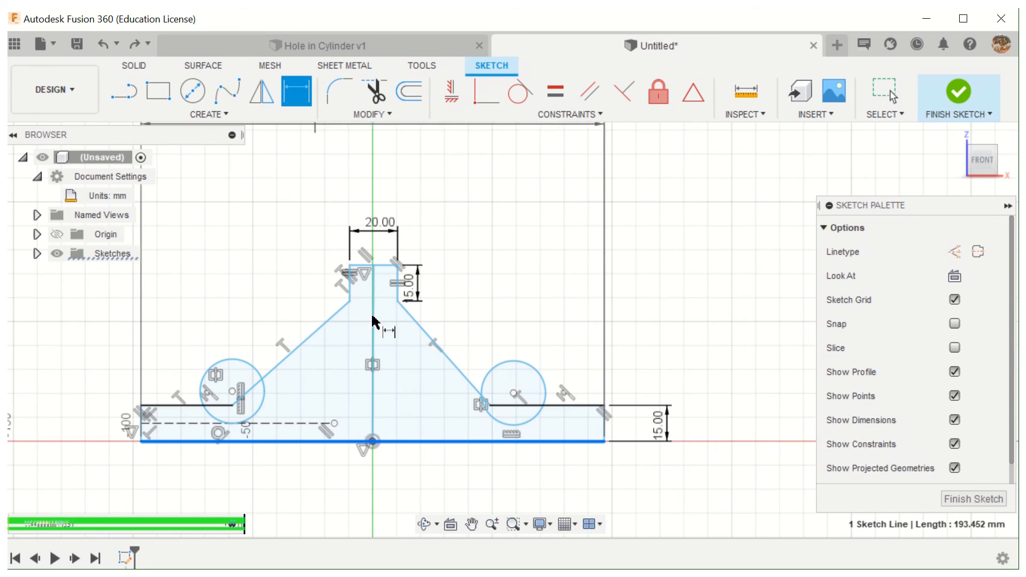
key(Escape)
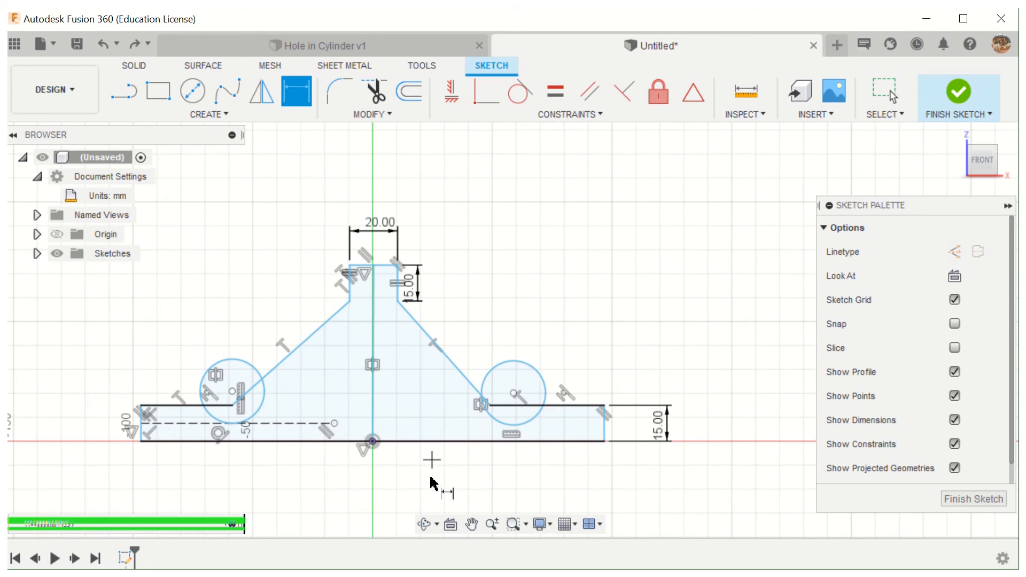
click(426, 442)
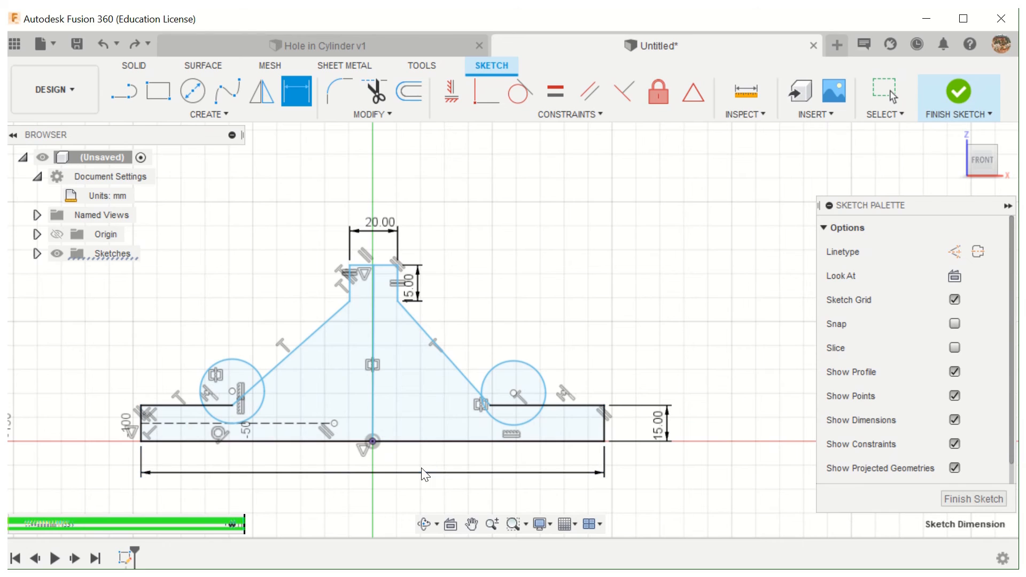
click(425, 474)
text(100)
key(Return)
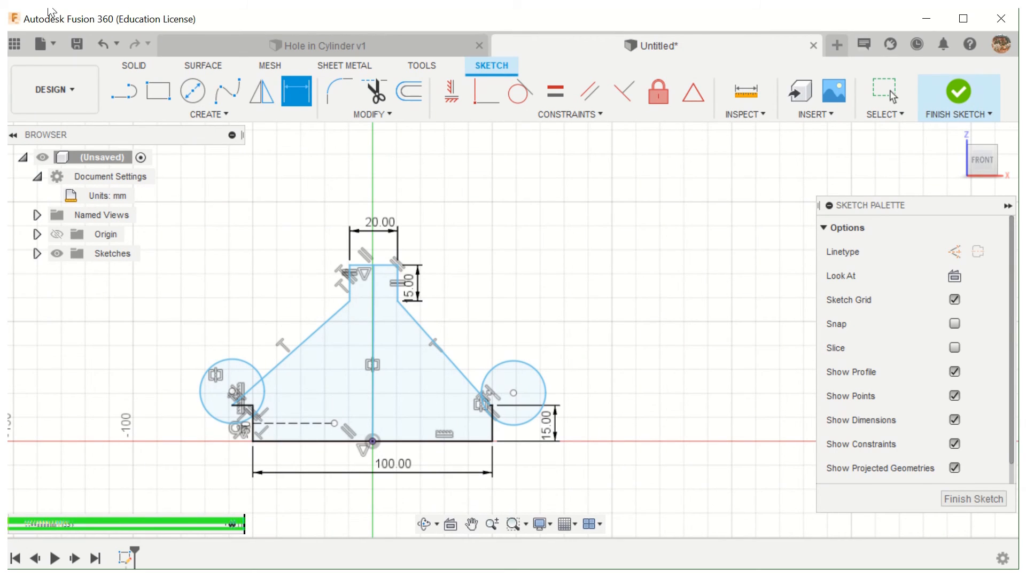
- Undo the 100 mm dimension on the profile's bottom edge completely
click(101, 46)
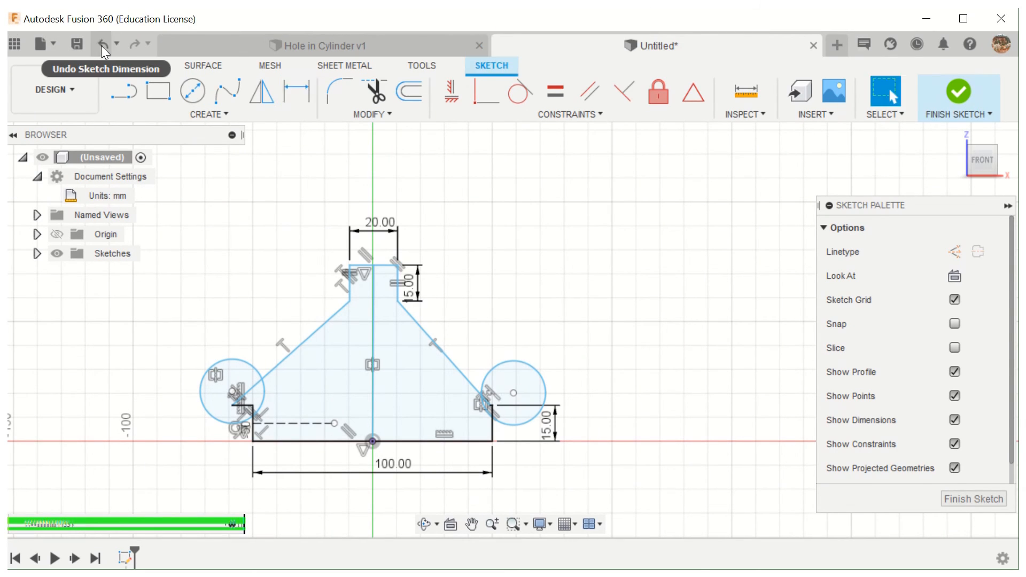
click(101, 46)
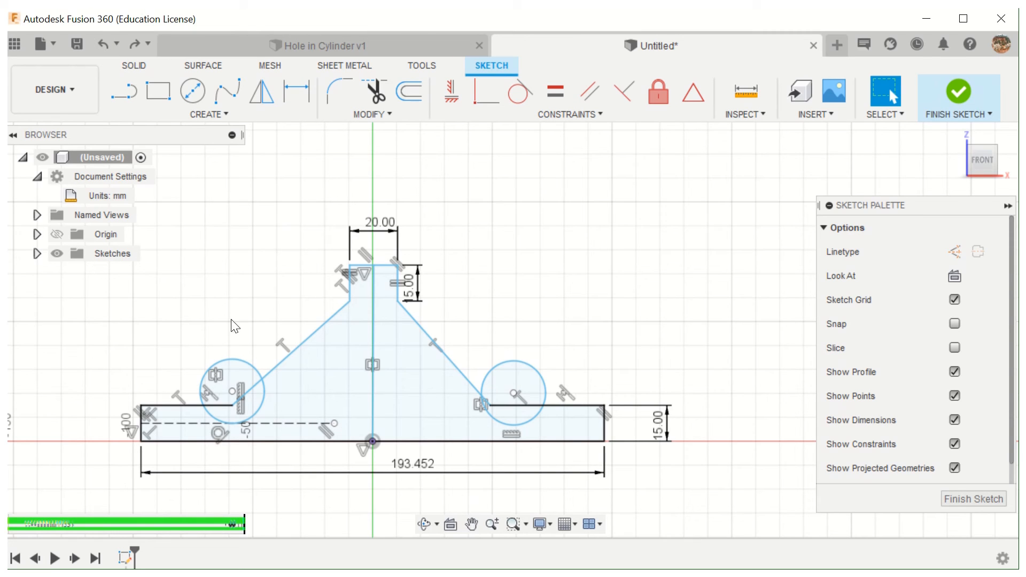
click(101, 45)
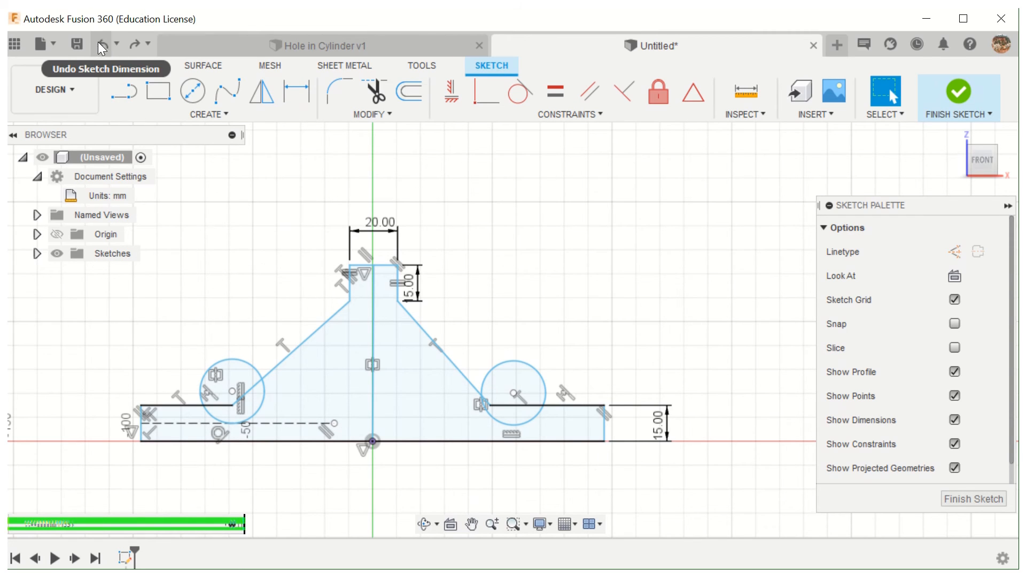
- Dimension the left circle to a diameter of 5 mm
click(239, 359)
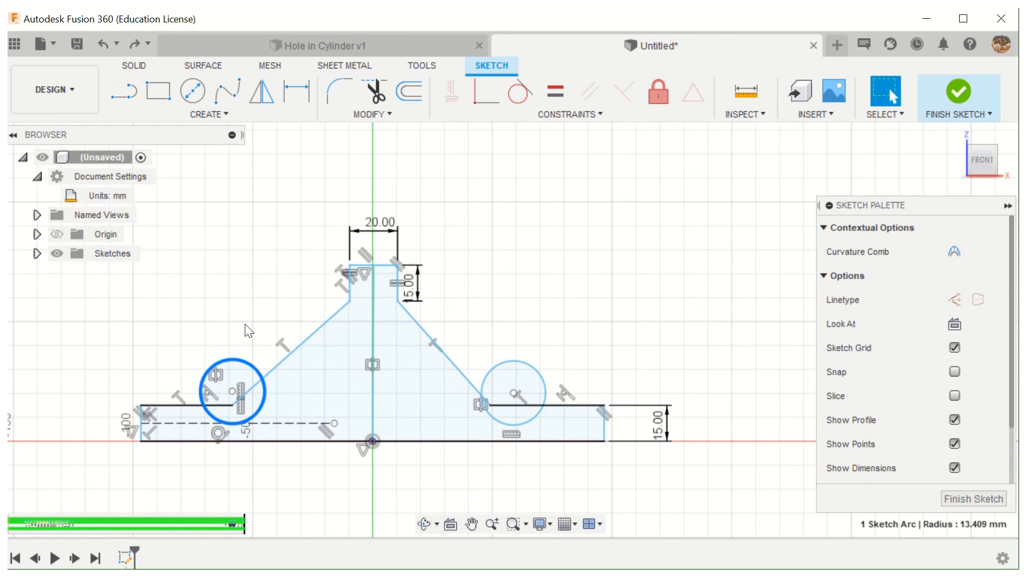
click(304, 92)
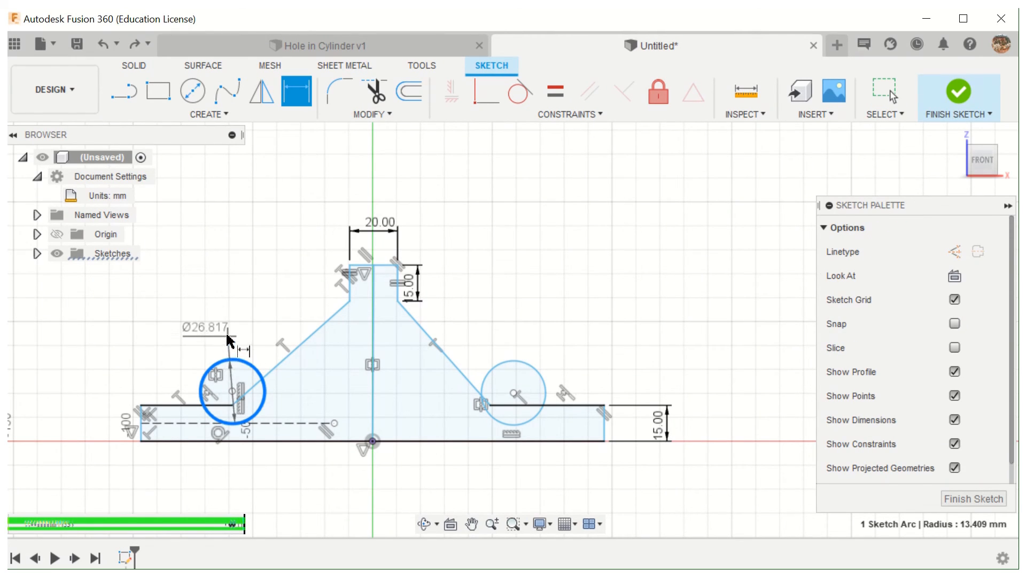
click(228, 338)
text(5)
key(Return)
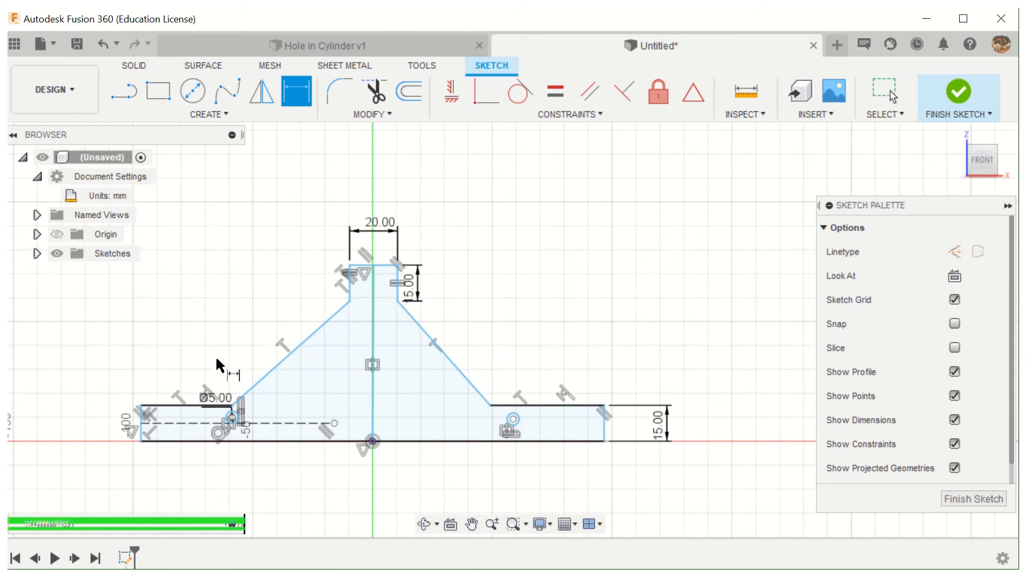
- Move the left circle's diameter dimension label up into the clear space above the profile's base
scroll(218, 367, up, 2)
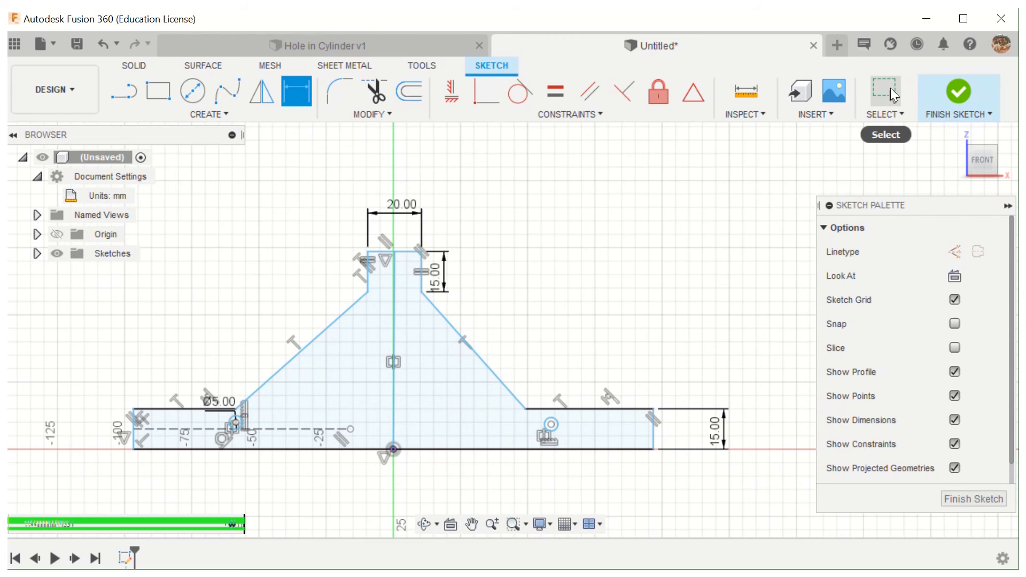
click(885, 92)
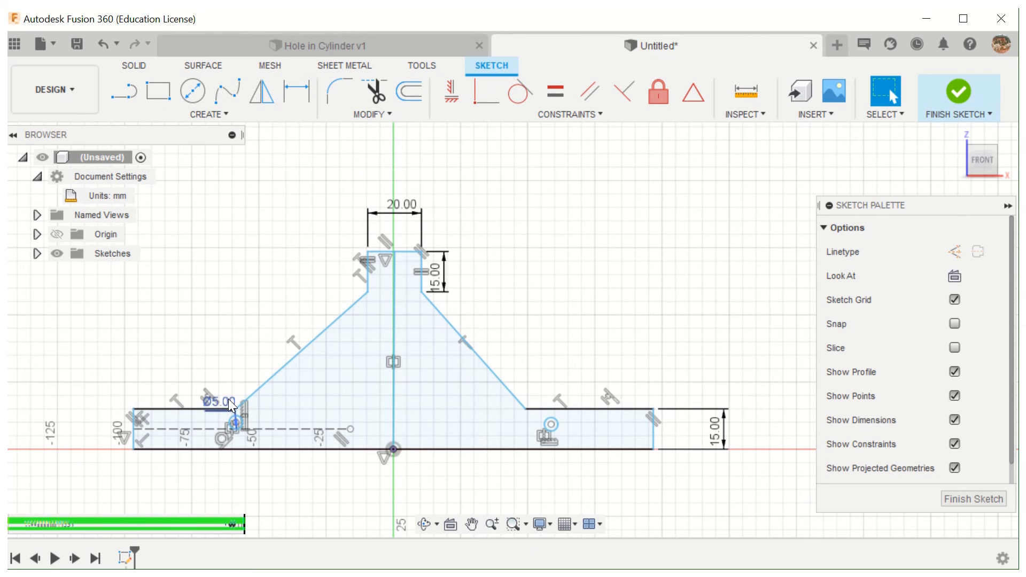
drag(232, 412, 229, 328)
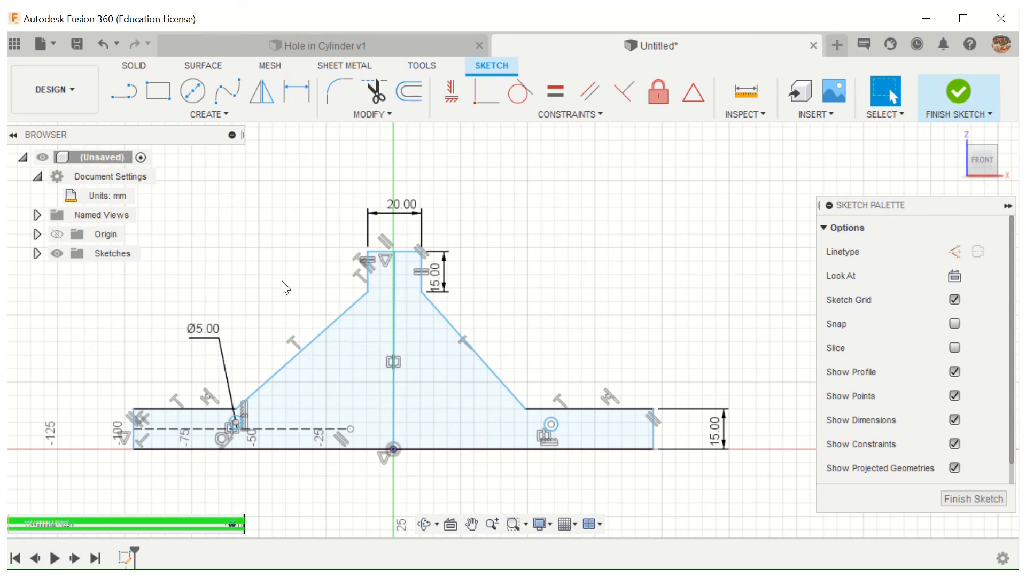
- Toggle the display of the sketch constraint symbols and leave them hidden
click(955, 444)
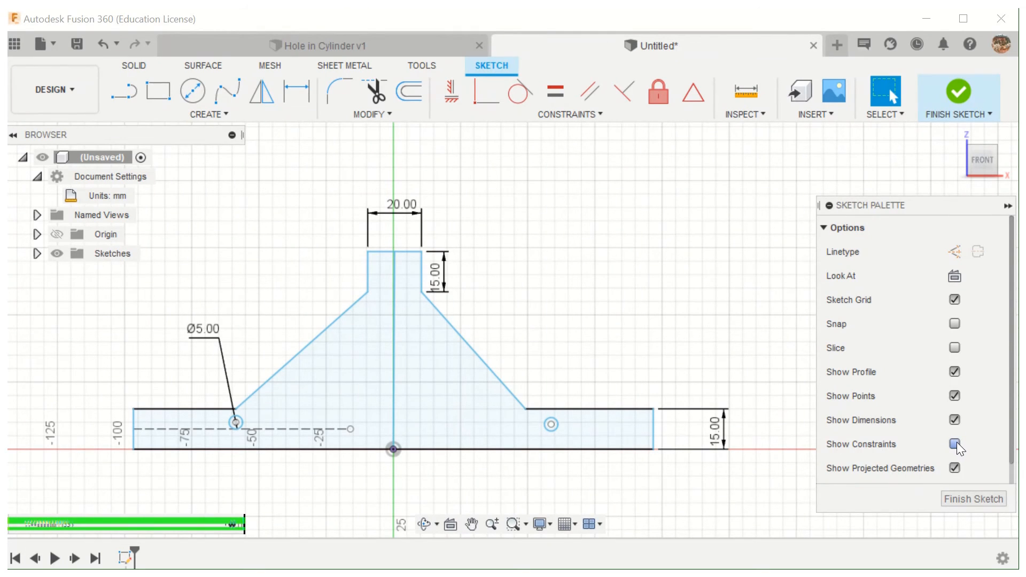
click(956, 444)
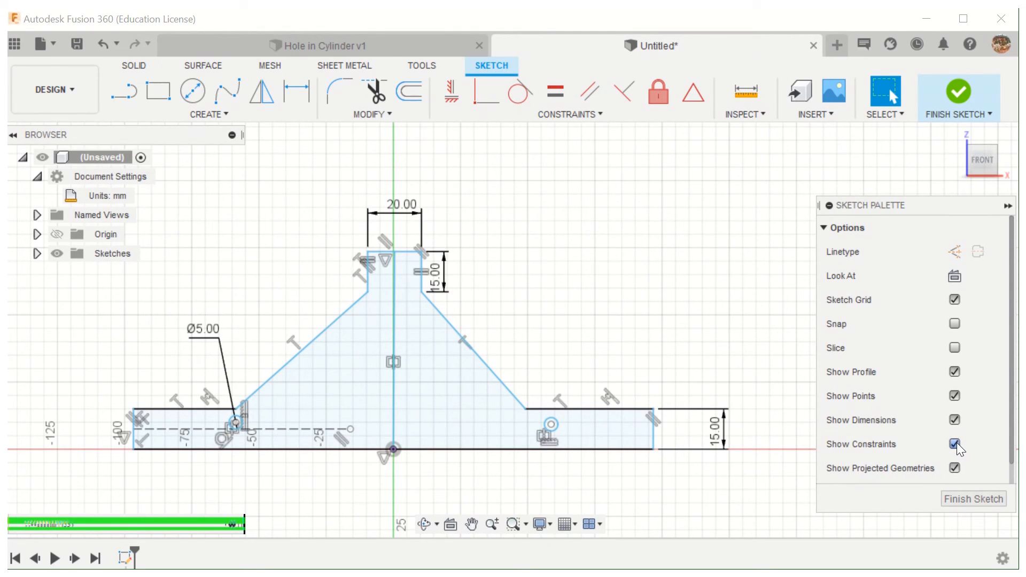
click(955, 443)
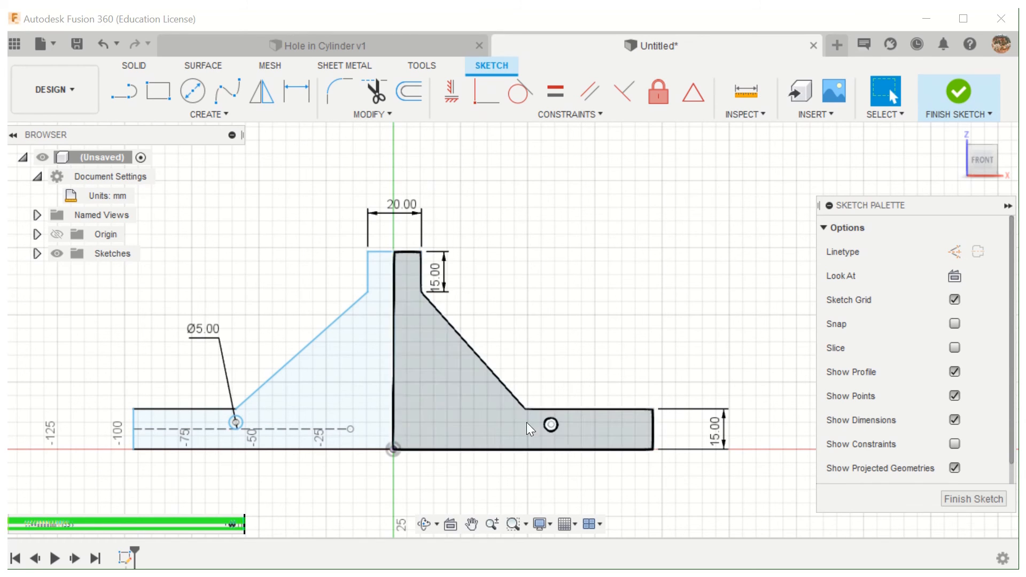
- Delete the right circle from the profile's base
click(550, 431)
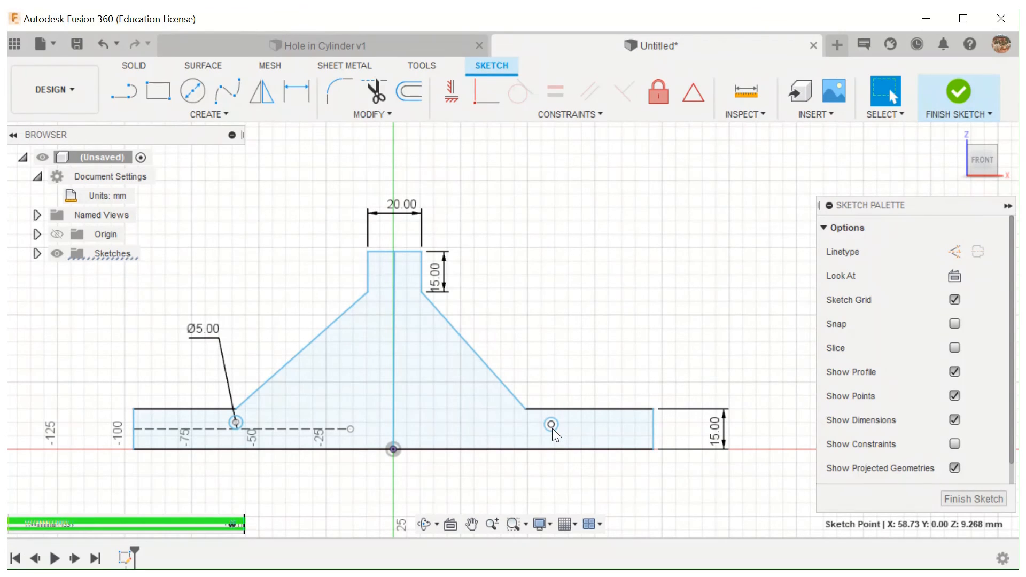
scroll(553, 429, down, 2)
scroll(557, 425, up, 3)
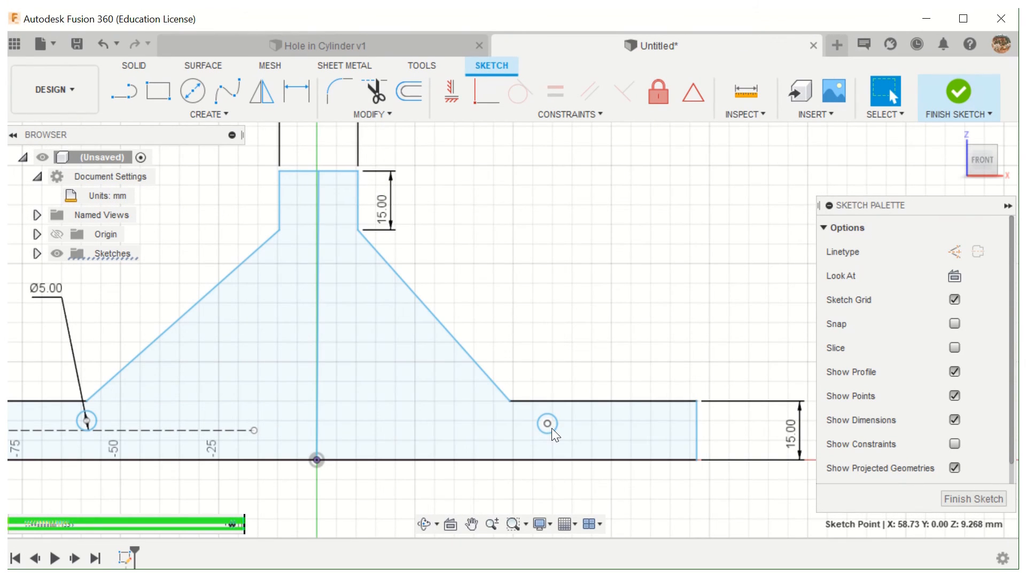
click(552, 435)
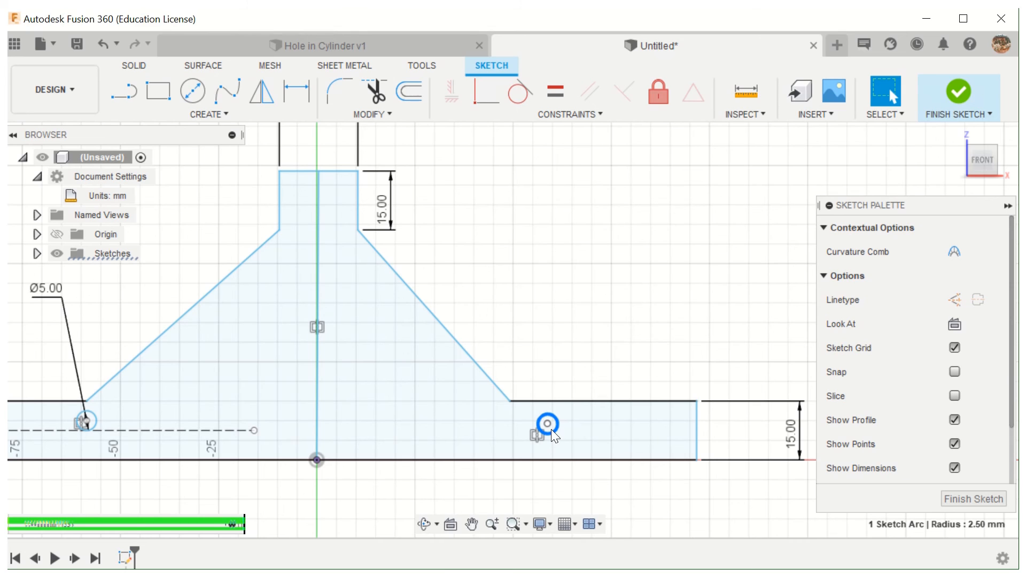
right_click(552, 431)
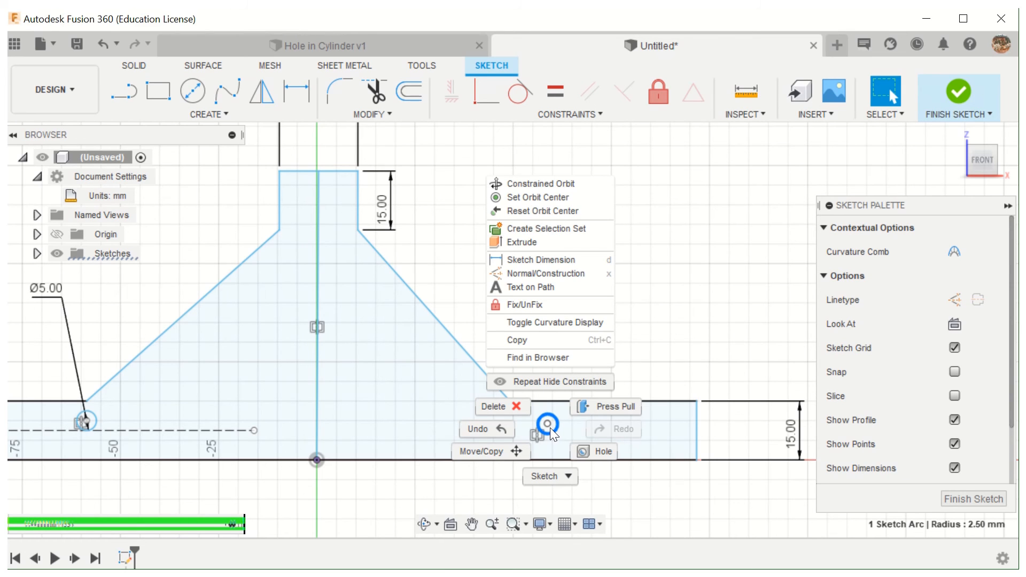
click(518, 412)
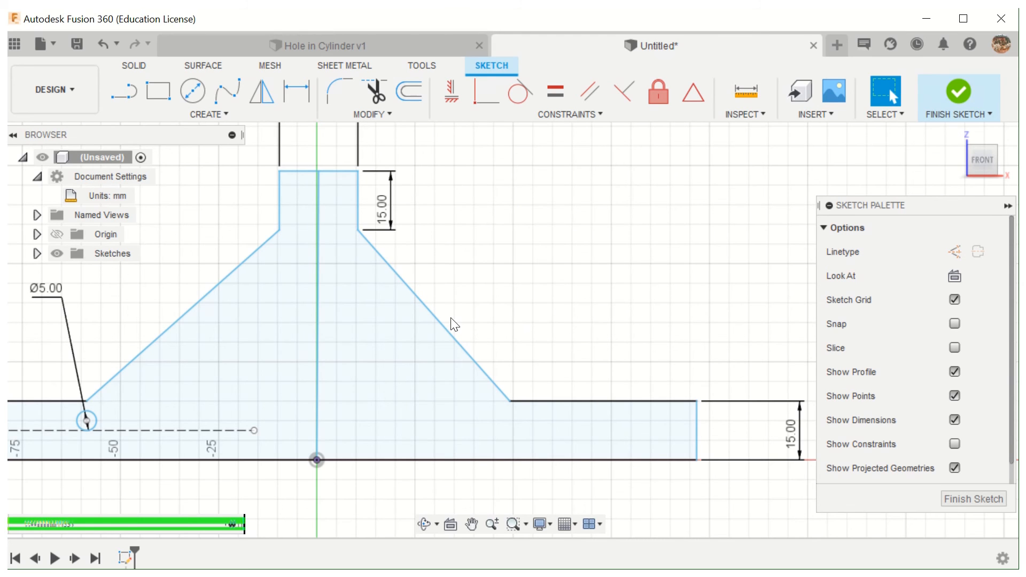
scroll(449, 324, down, 1)
scroll(443, 323, down, 3)
middle_drag(500, 258, 540, 285)
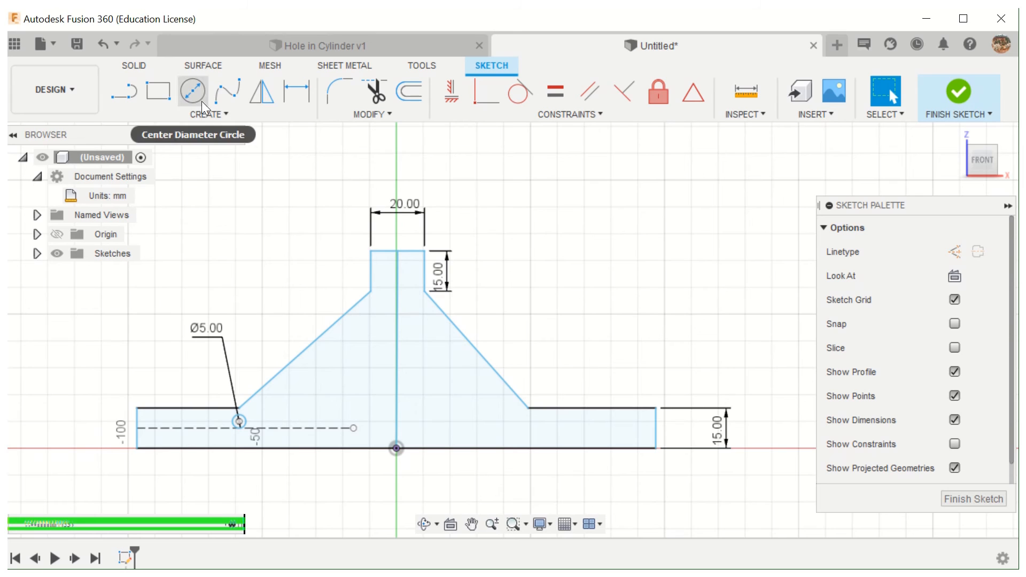
- Mirror the 5 mm circle at the left of the base across the profile's central vertical line
click(216, 111)
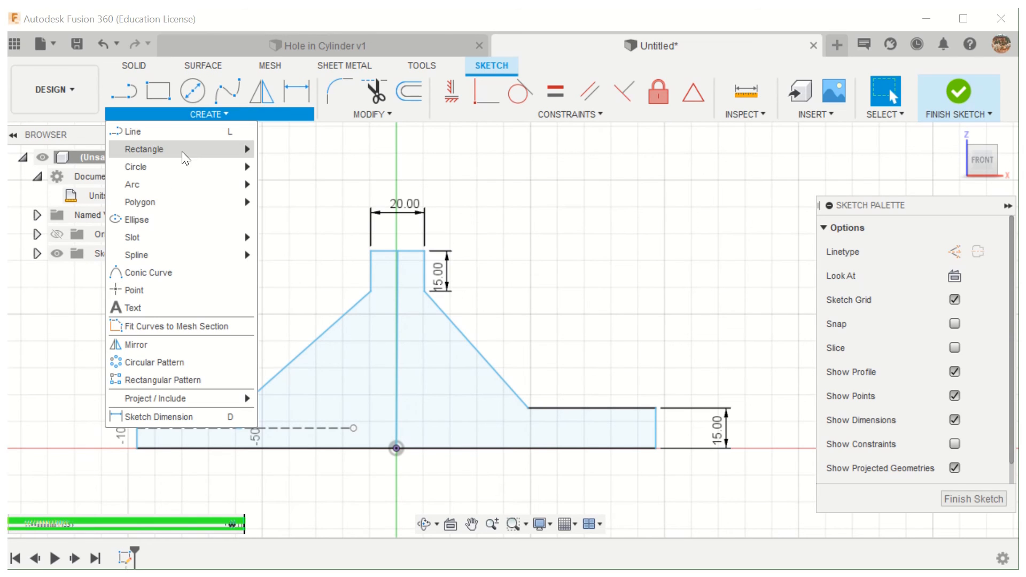
click(158, 345)
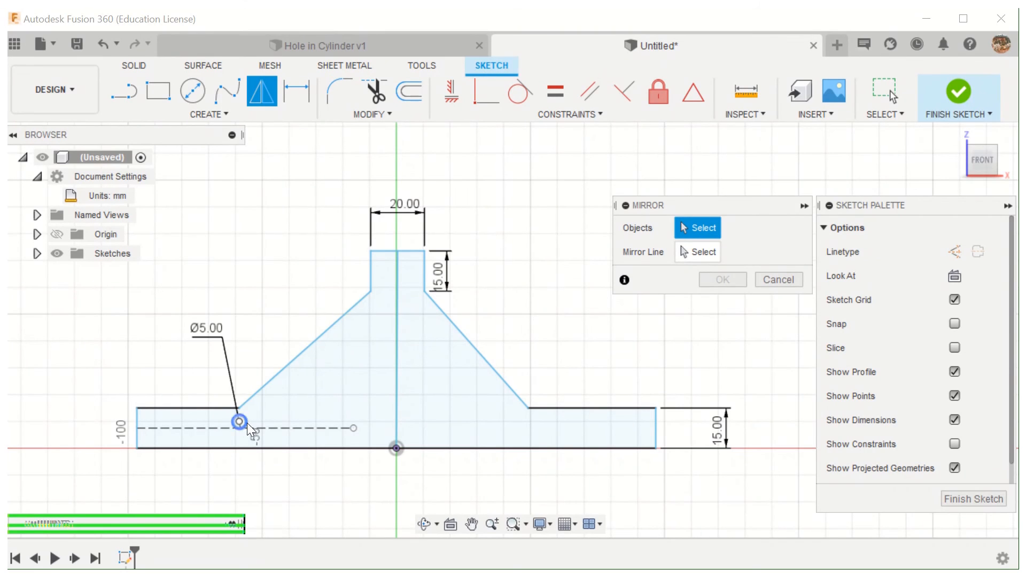
scroll(242, 427, up, 3)
scroll(243, 426, up, 2)
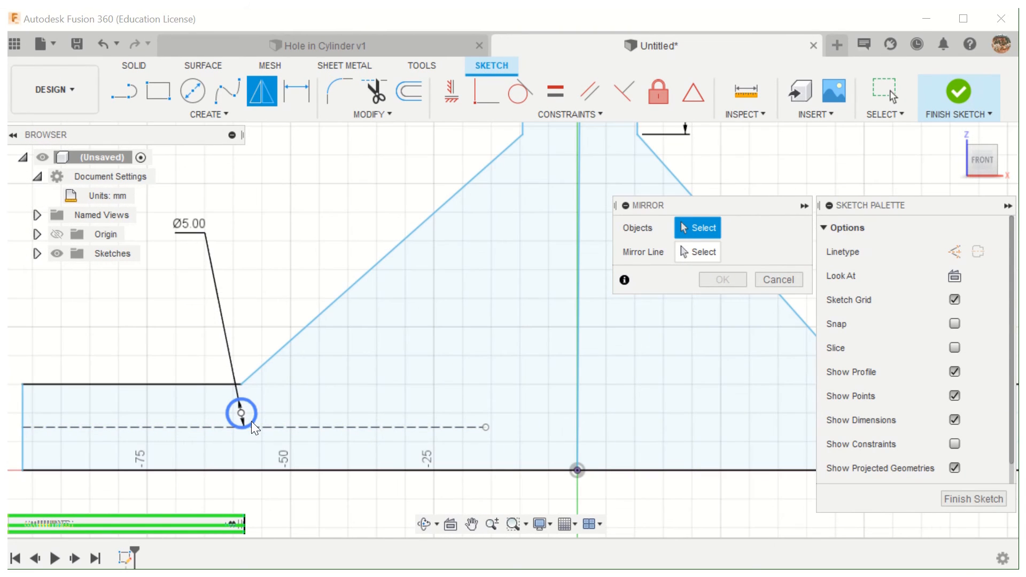
click(255, 416)
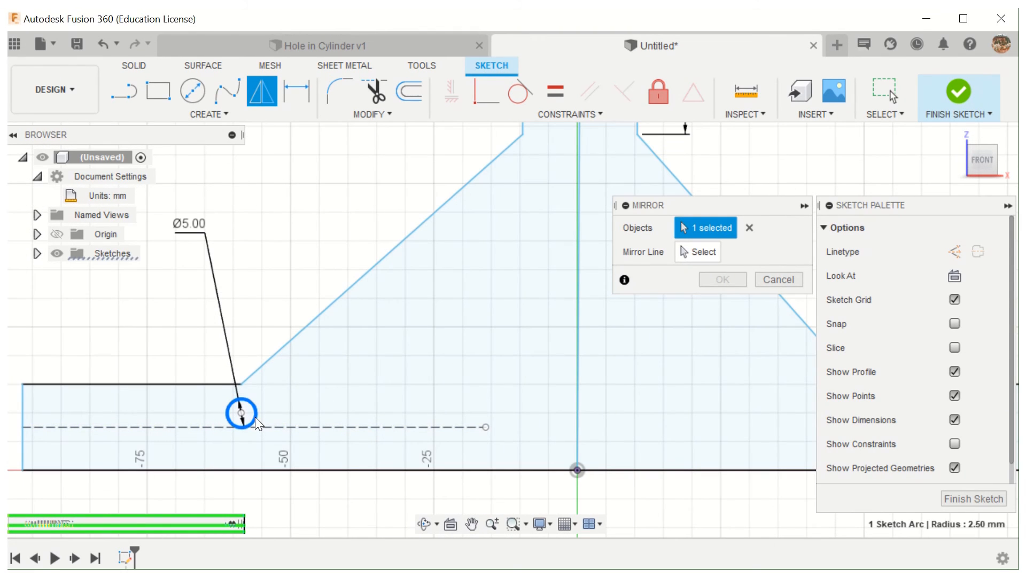
click(705, 253)
click(580, 236)
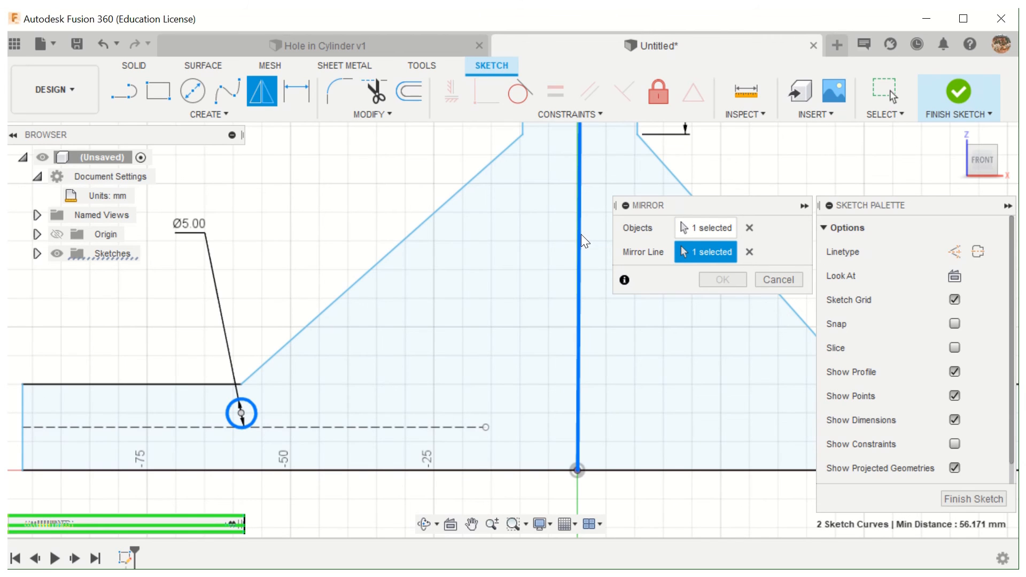
click(733, 280)
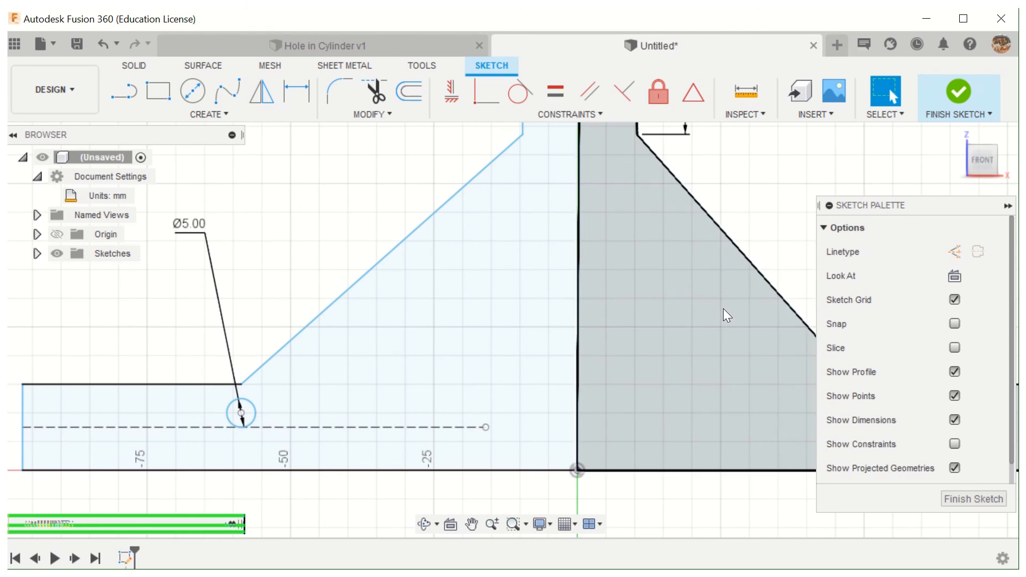
scroll(723, 309, down, 5)
middle_drag(767, 280, 597, 259)
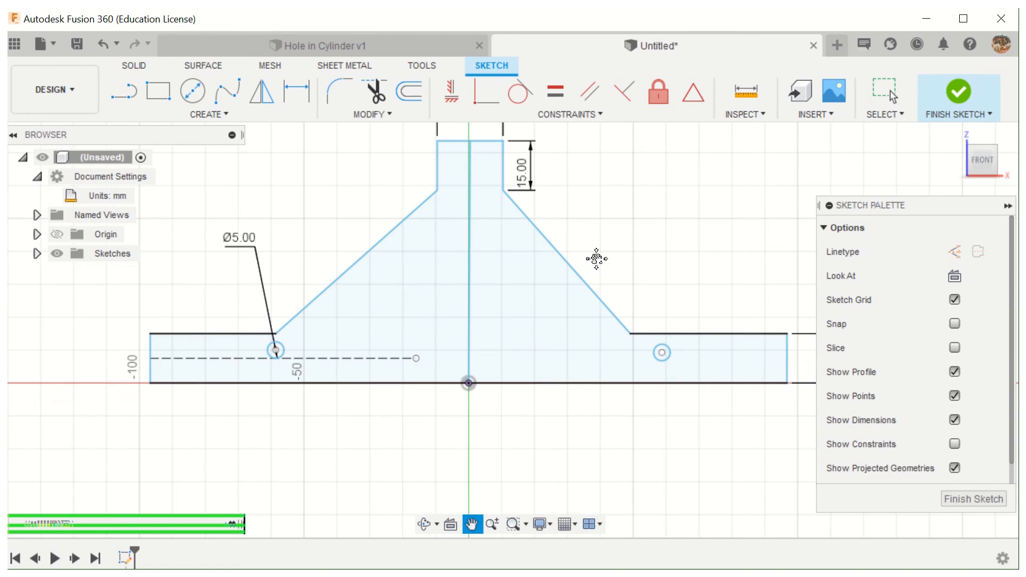
key(Escape)
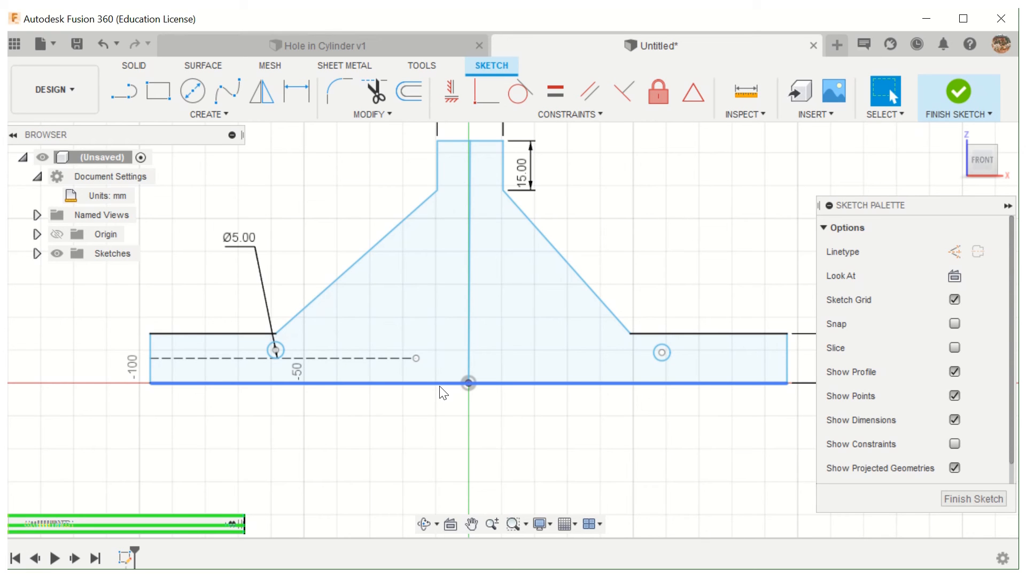
- Examine how the profile's central line sits against the vertical origin axis, up close near the top and over its full height
click(474, 173)
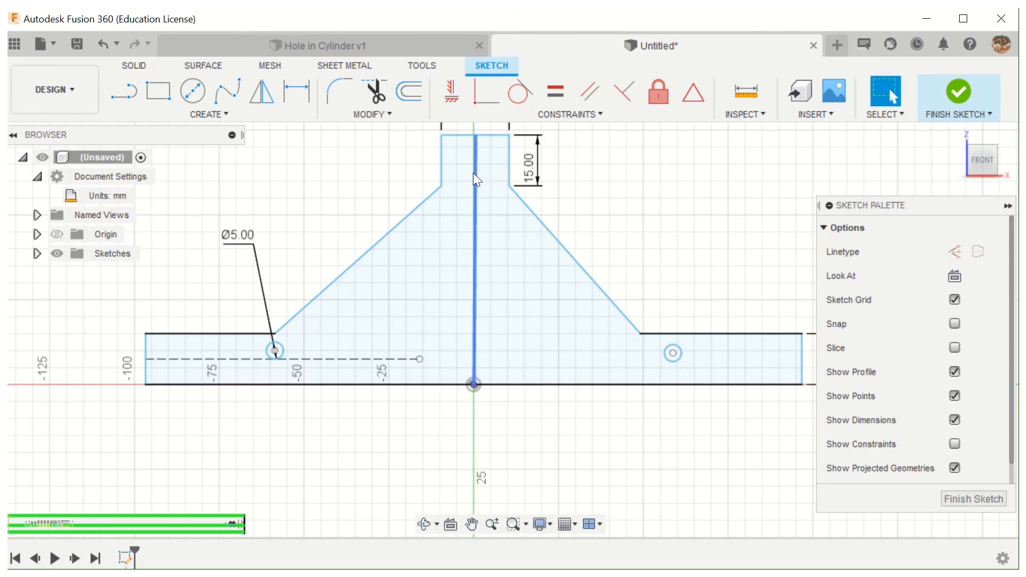
scroll(473, 172, up, 5)
click(498, 169)
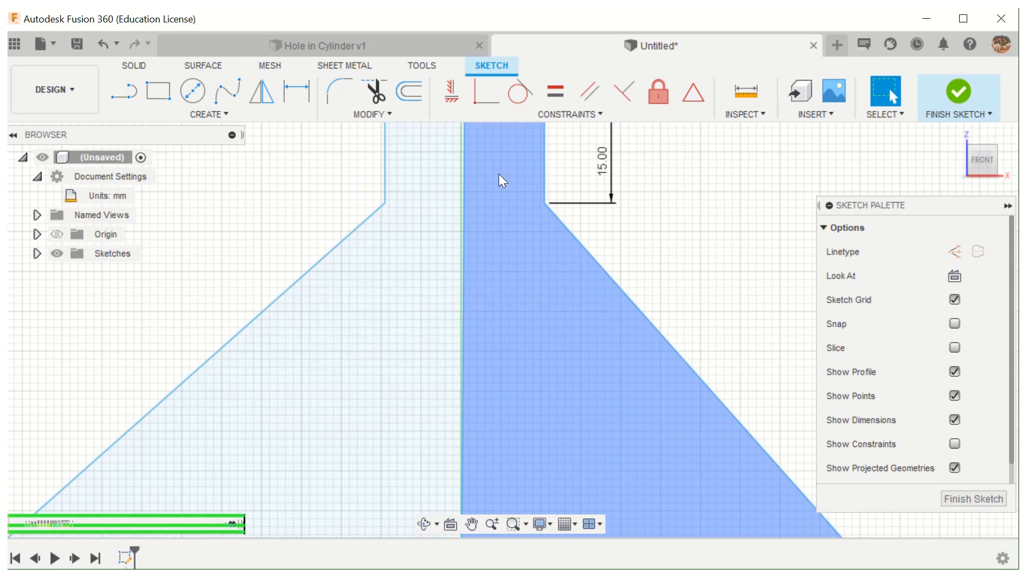
middle_drag(497, 172, 495, 225)
click(461, 153)
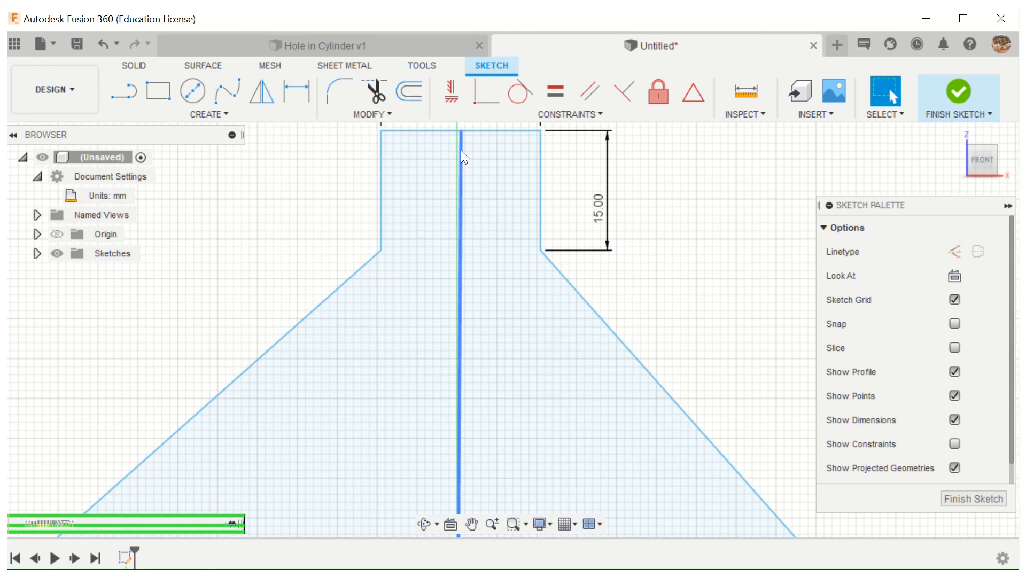
click(466, 170)
scroll(467, 173, down, 3)
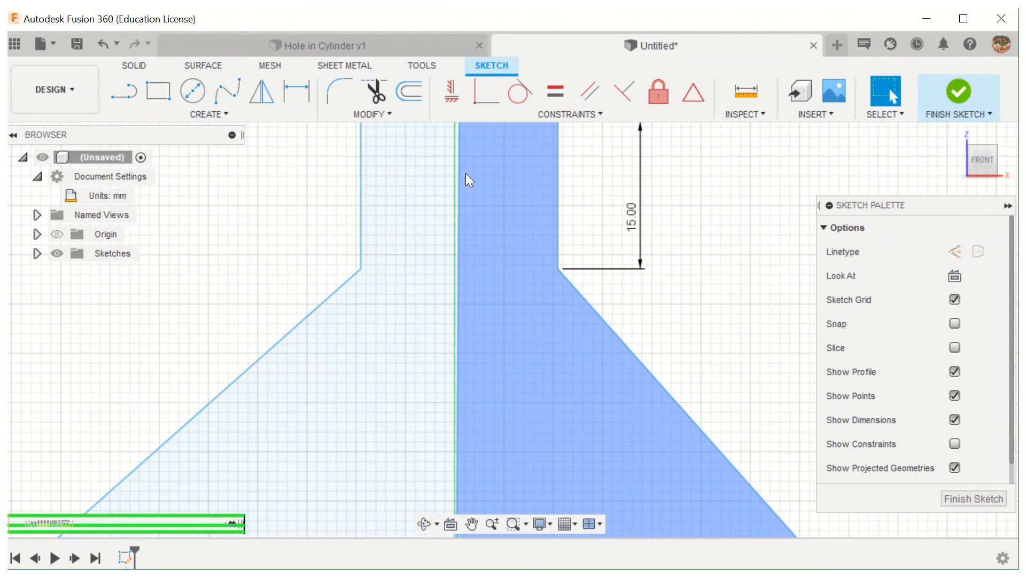
scroll(470, 180, down, 3)
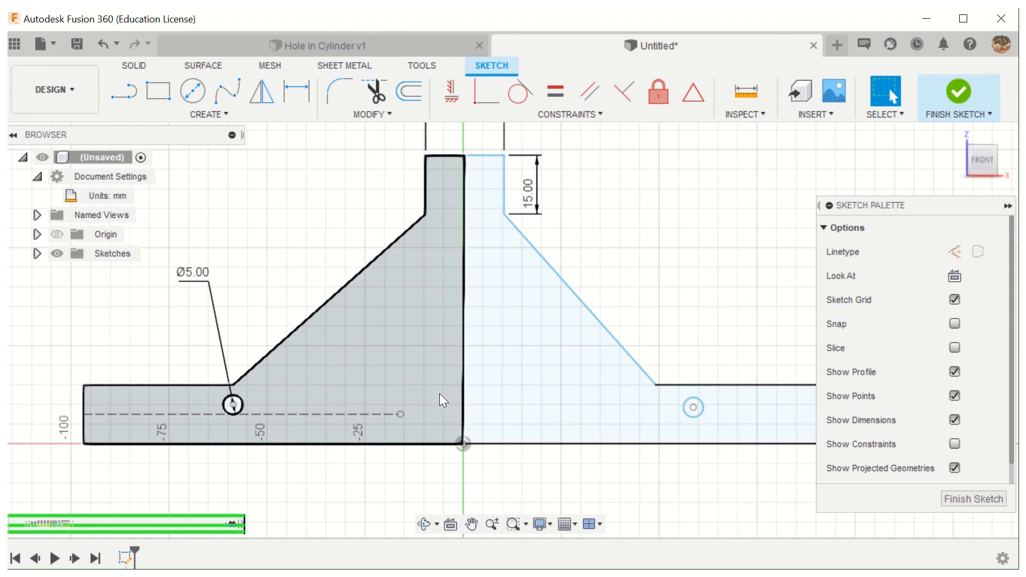
scroll(692, 331, down, 2)
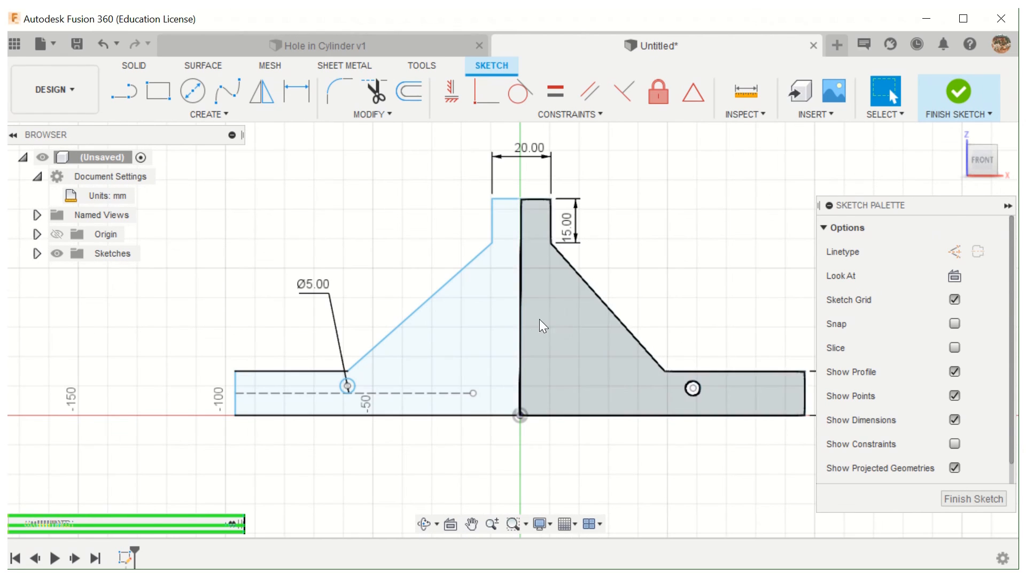
- Convert the profile's central line into a construction line
click(522, 321)
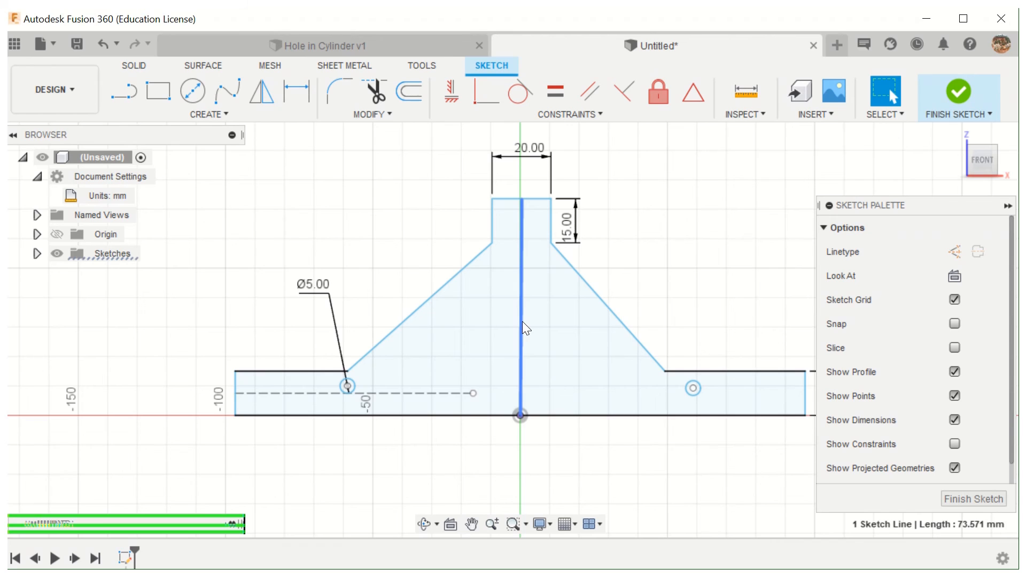
click(958, 251)
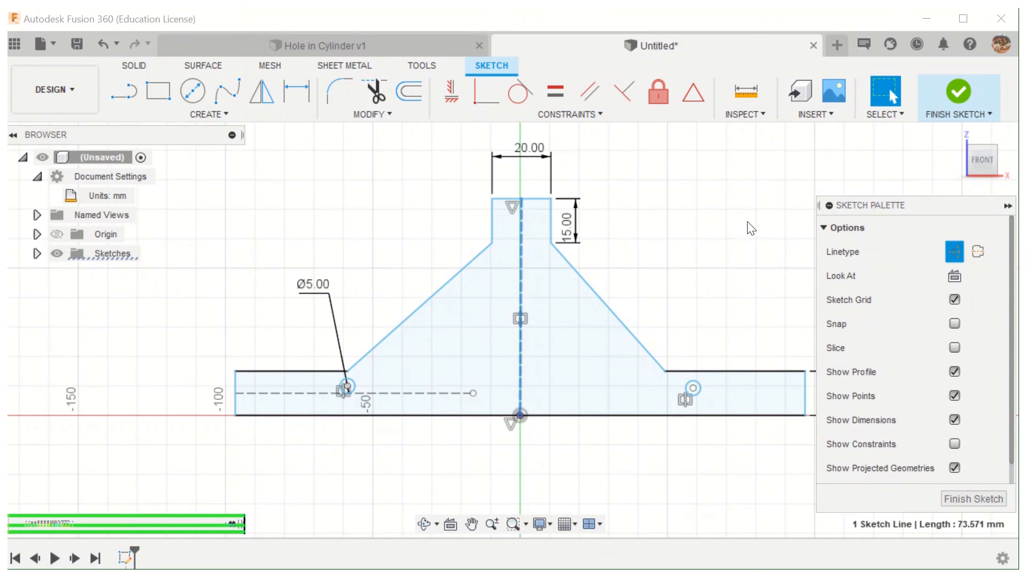
click(747, 227)
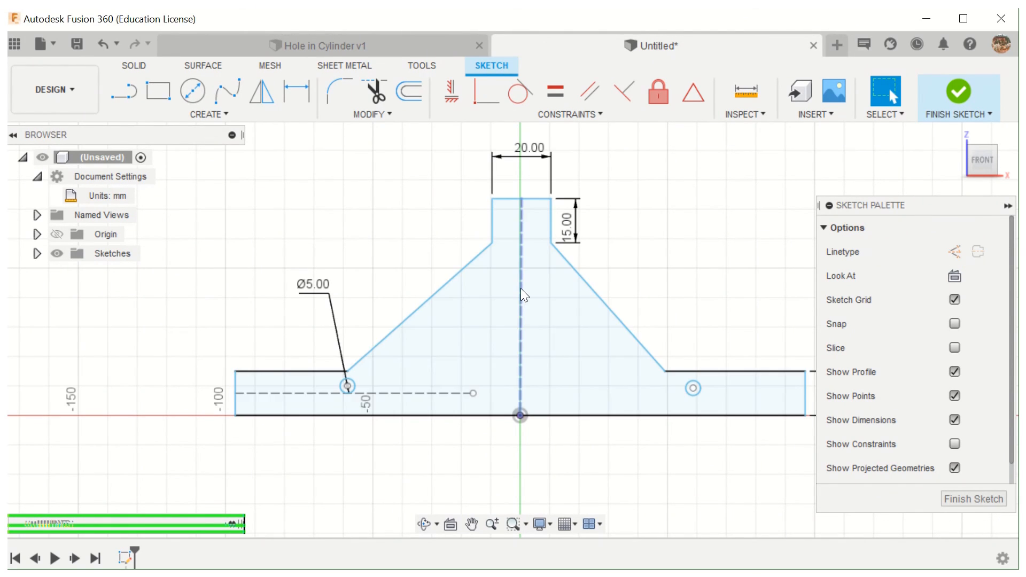
- Apply a Horizontal/Vertical constraint to the central construction line and try the same constraint on the profile's bottom edge
click(514, 262)
click(453, 94)
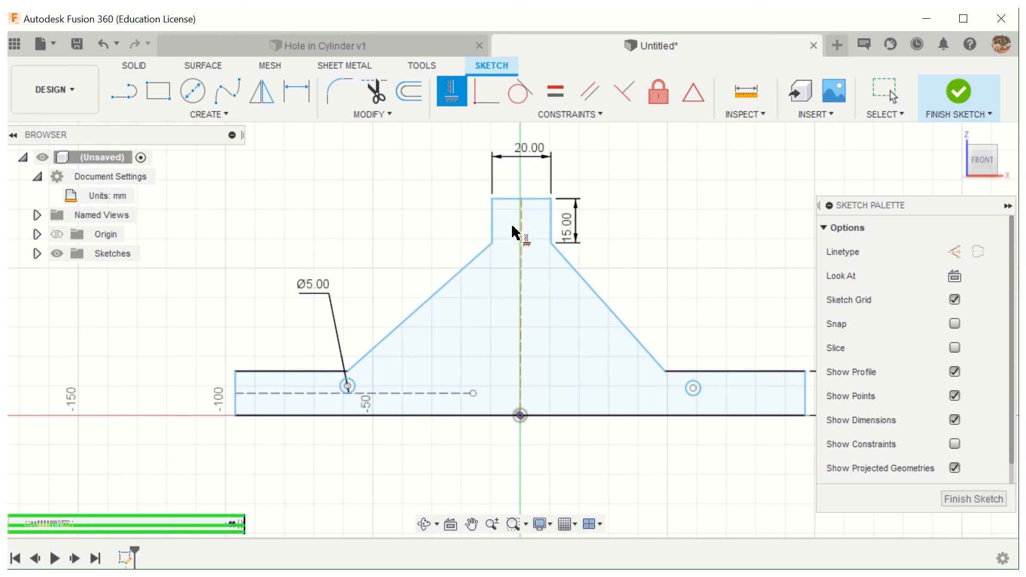
scroll(521, 273, up, 5)
scroll(518, 273, up, 3)
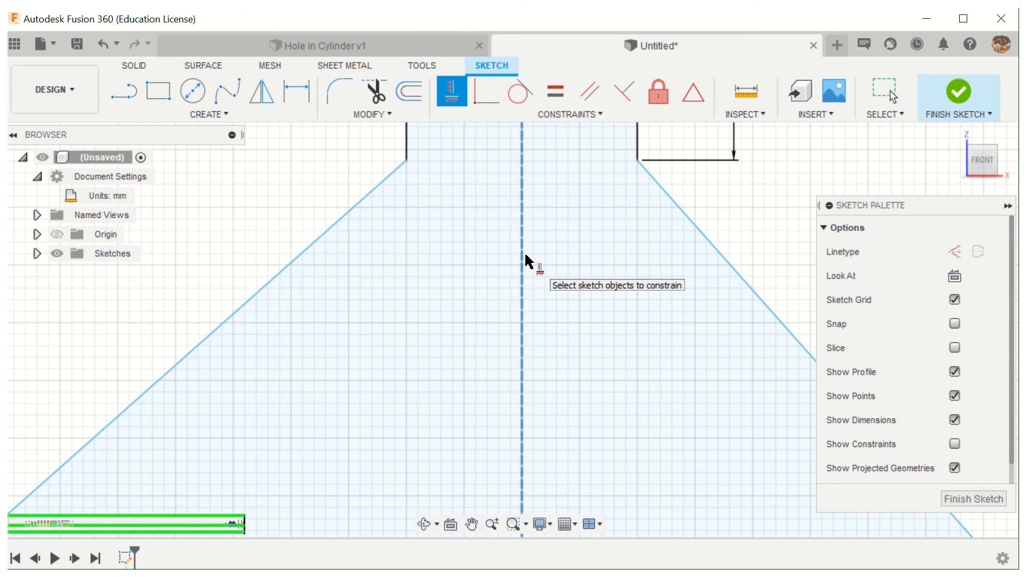
scroll(708, 287, down, 5)
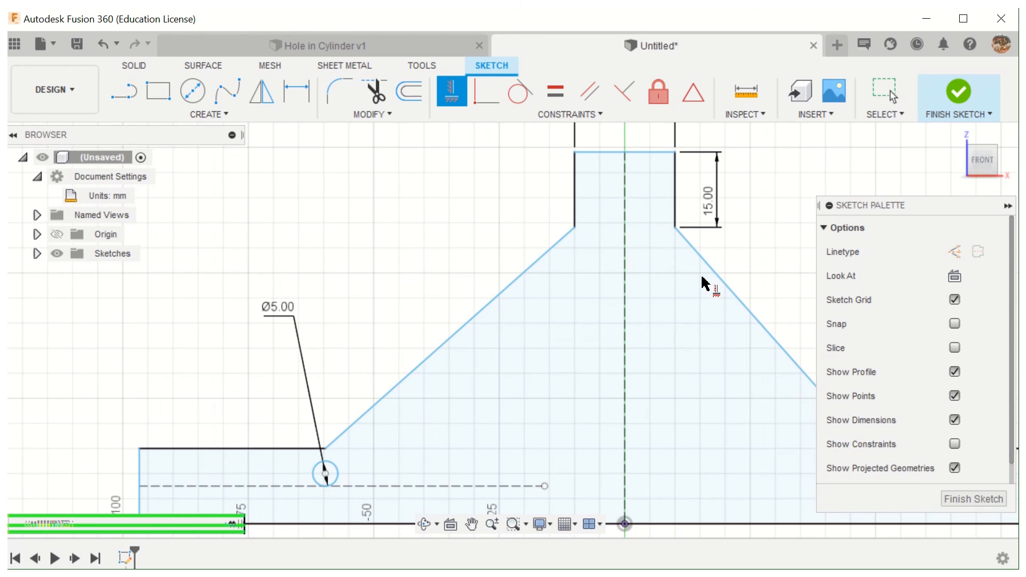
scroll(555, 202, down, 5)
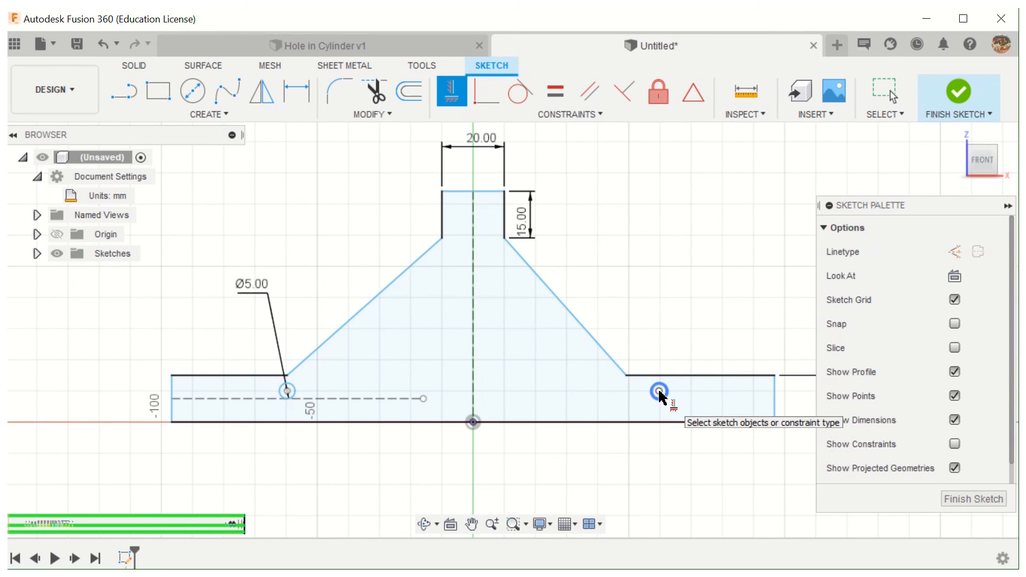
click(607, 422)
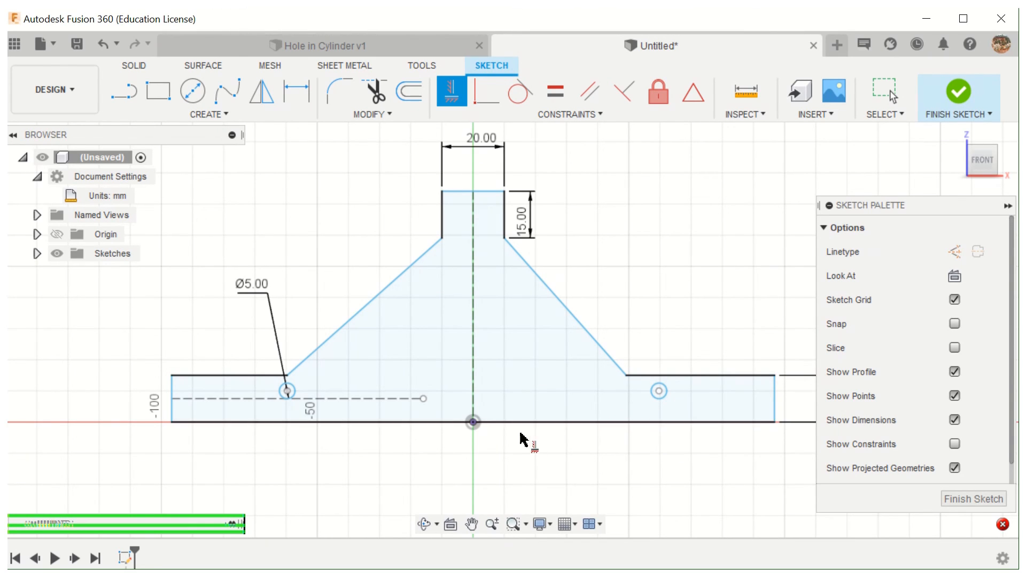
- Dimension the full width of the profile's bottom edge to 100 mm
click(294, 92)
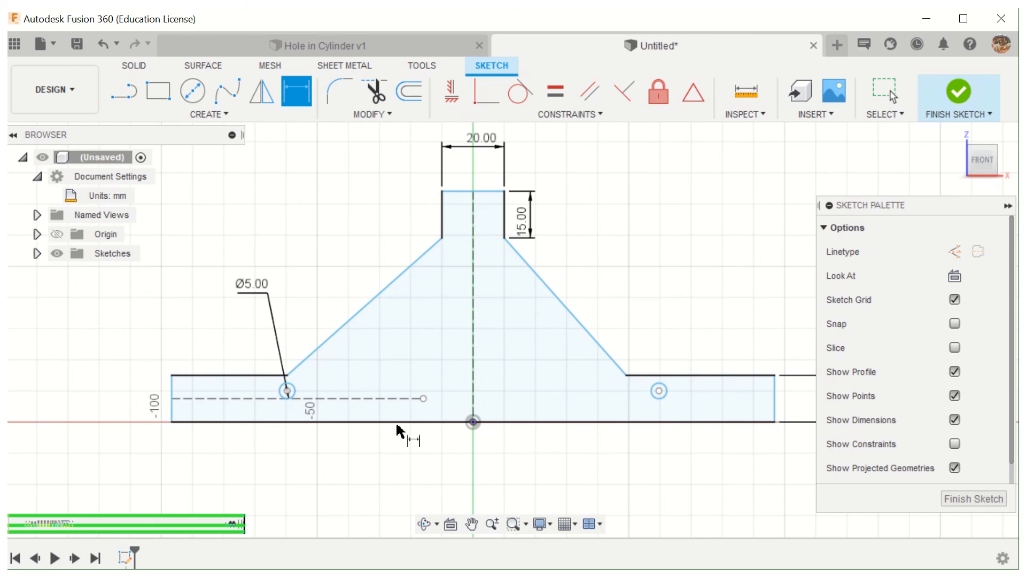
click(398, 424)
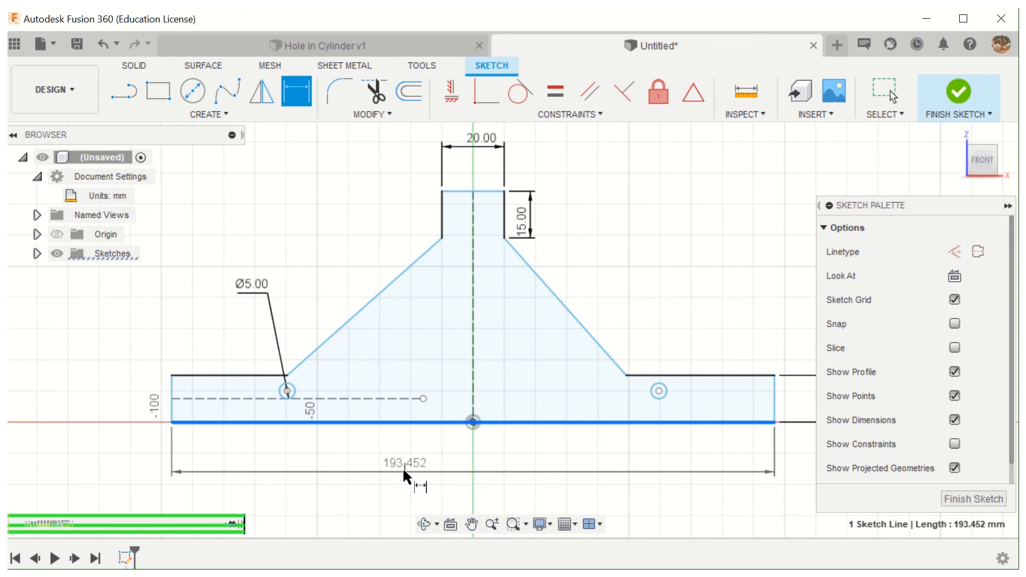
click(403, 471)
text(100)
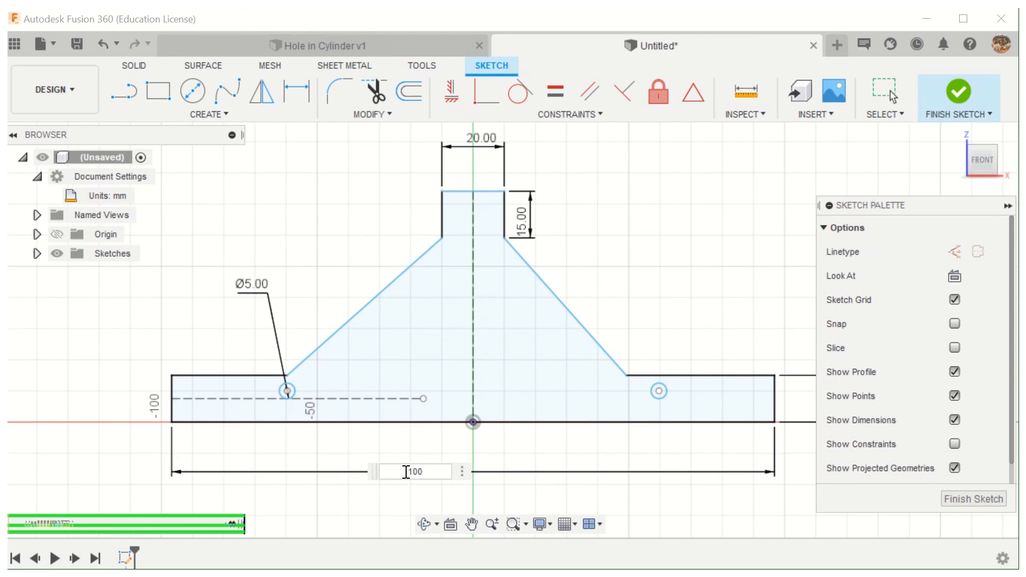
key(Return)
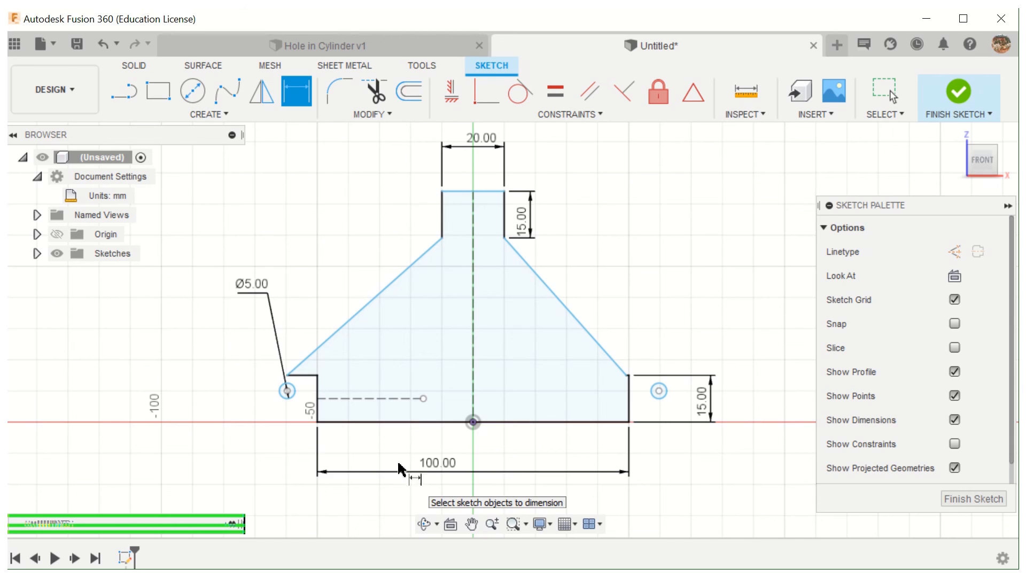
key(Escape)
- Undo the width dimension on the profile's bottom edge, including its 100 mm value
click(104, 43)
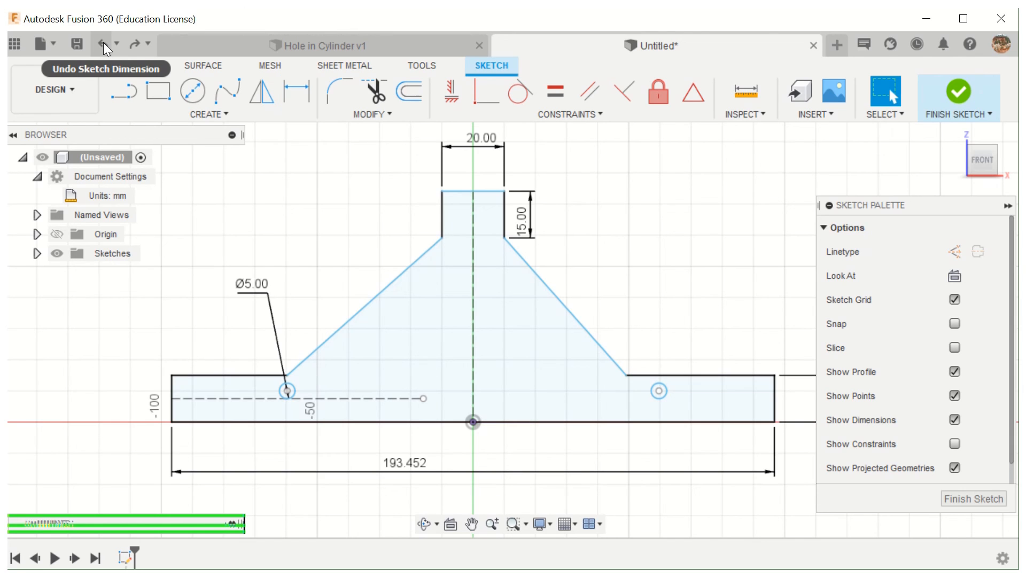
click(460, 191)
click(426, 424)
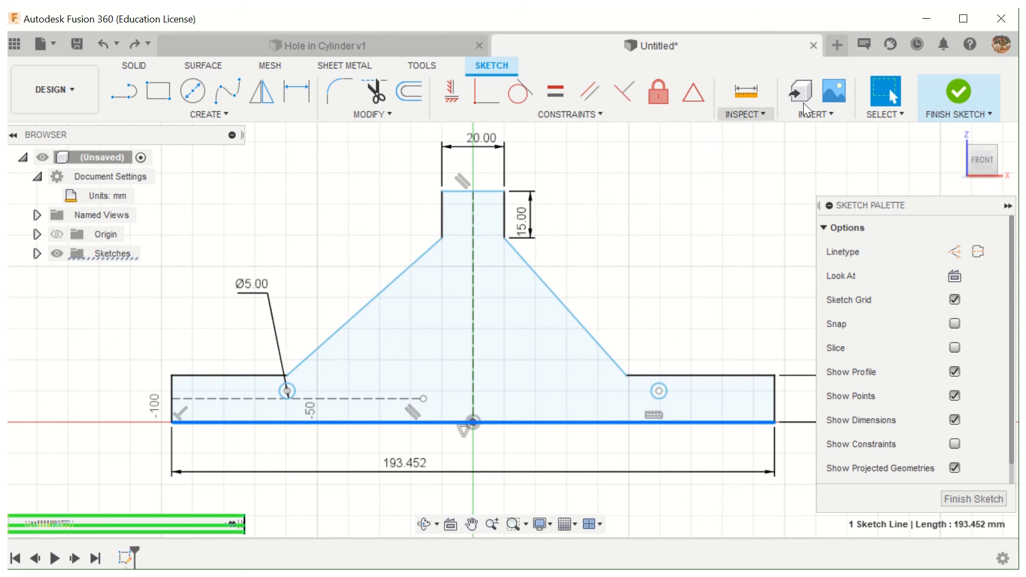
click(672, 270)
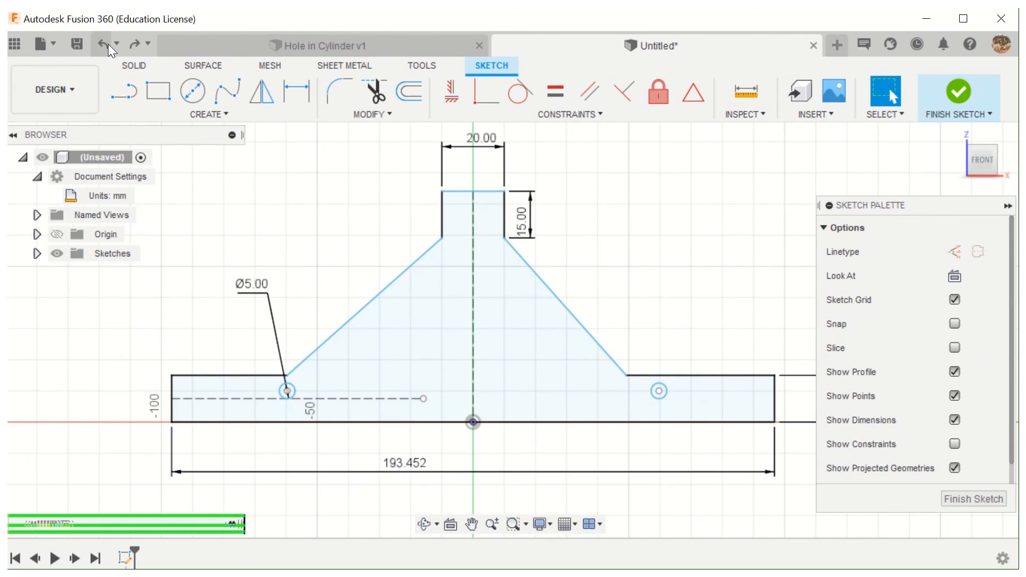
- Dimension the profile's overall height between its top and bottom edges to 45 mm, placing the dimension left of the profile
click(297, 90)
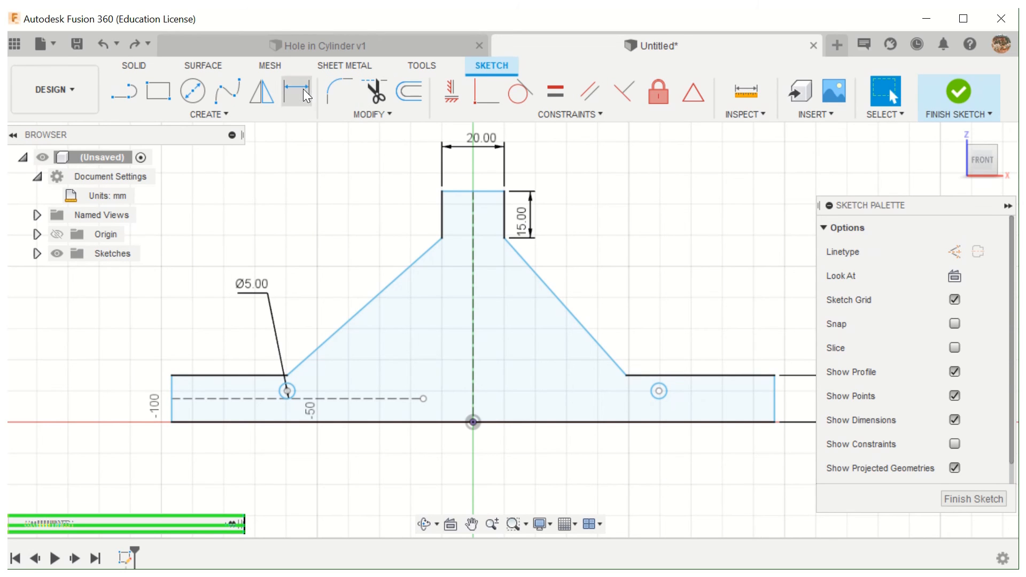
click(462, 191)
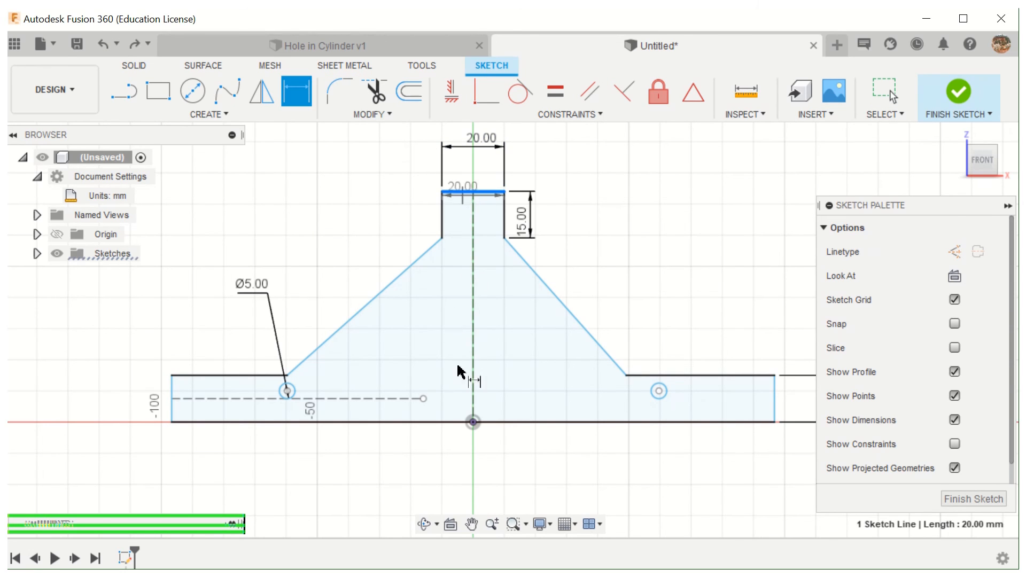
click(442, 422)
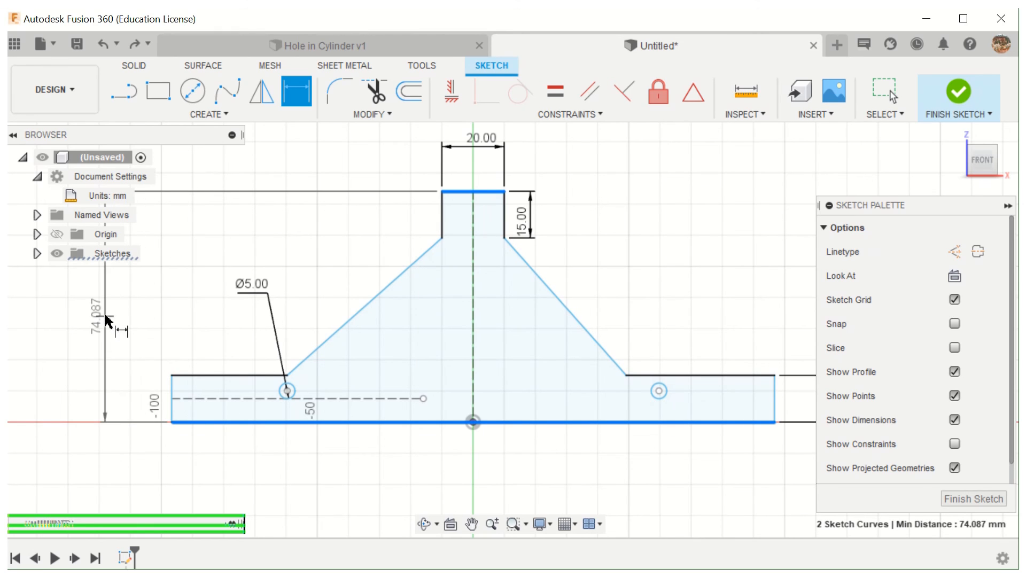
click(105, 316)
key(BackSpace)
text(45)
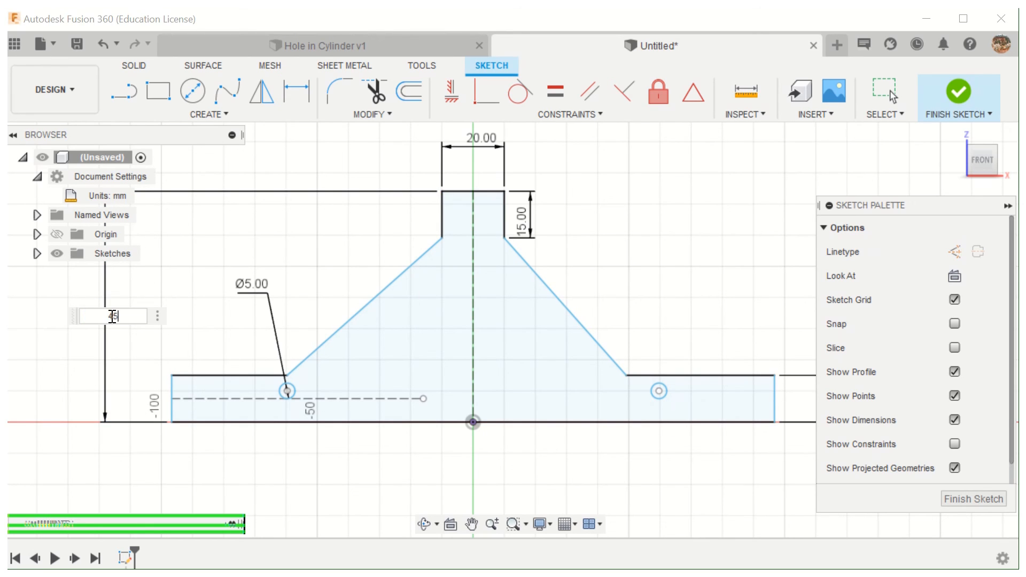
key(Return)
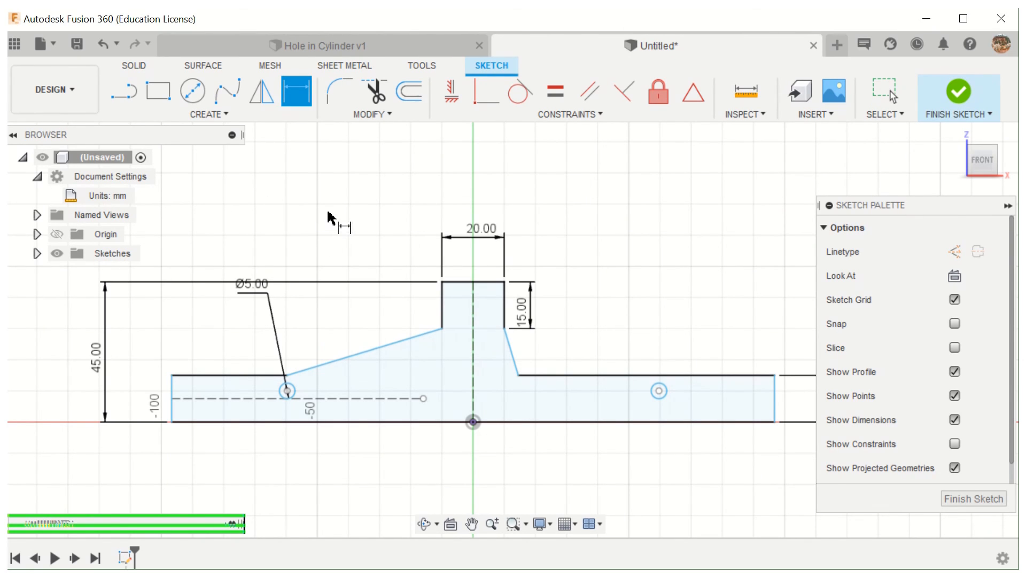
- Try dimensioning the profile's bottom edge to 100 mm, placing the dimension below the profile, and undo it
click(434, 424)
click(440, 470)
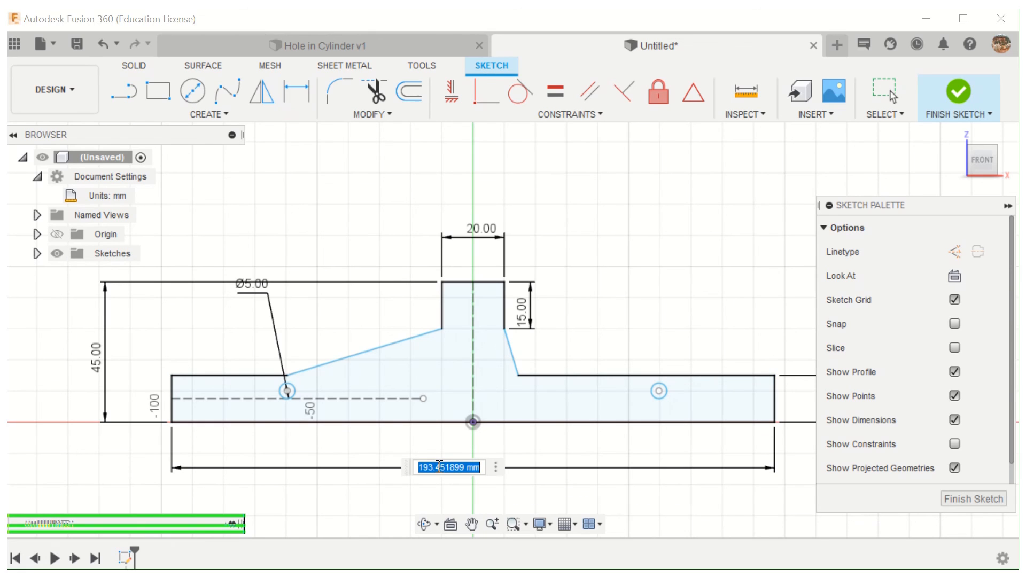
text(100)
key(Return)
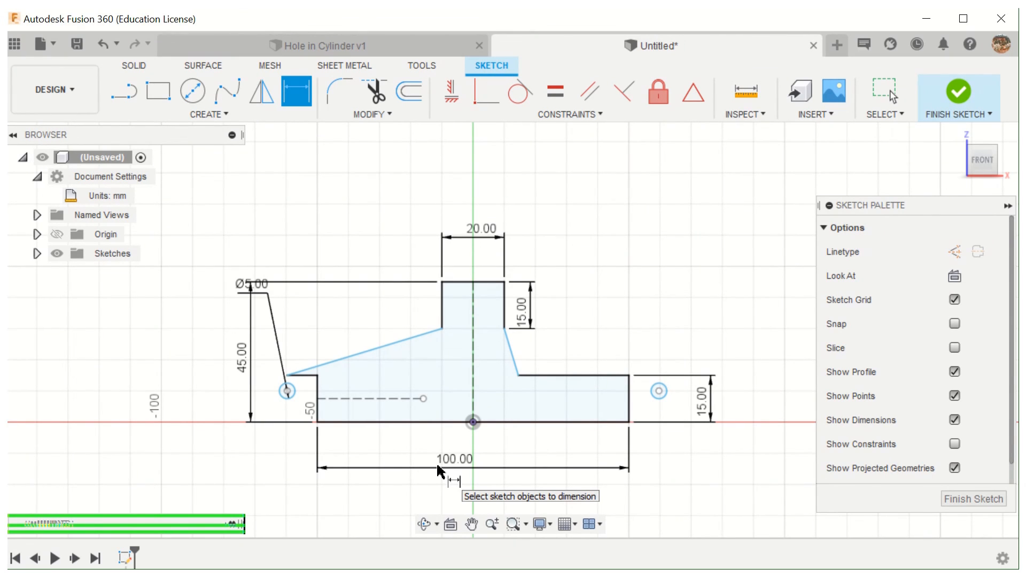
mouse_move(439, 13)
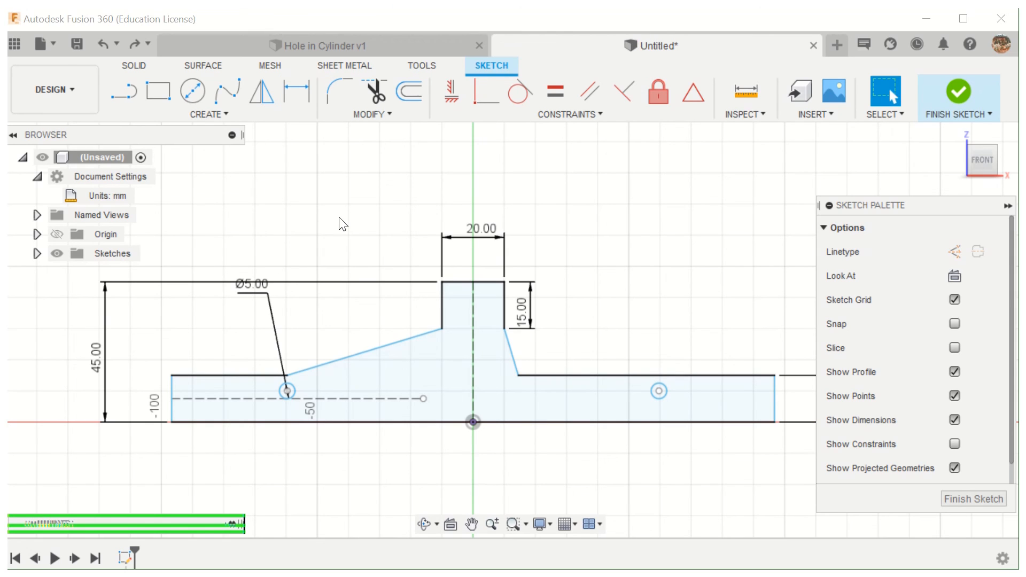
- Apply a Symmetry constraint to the two sloped lines about the central vertical construction line
click(331, 361)
click(575, 115)
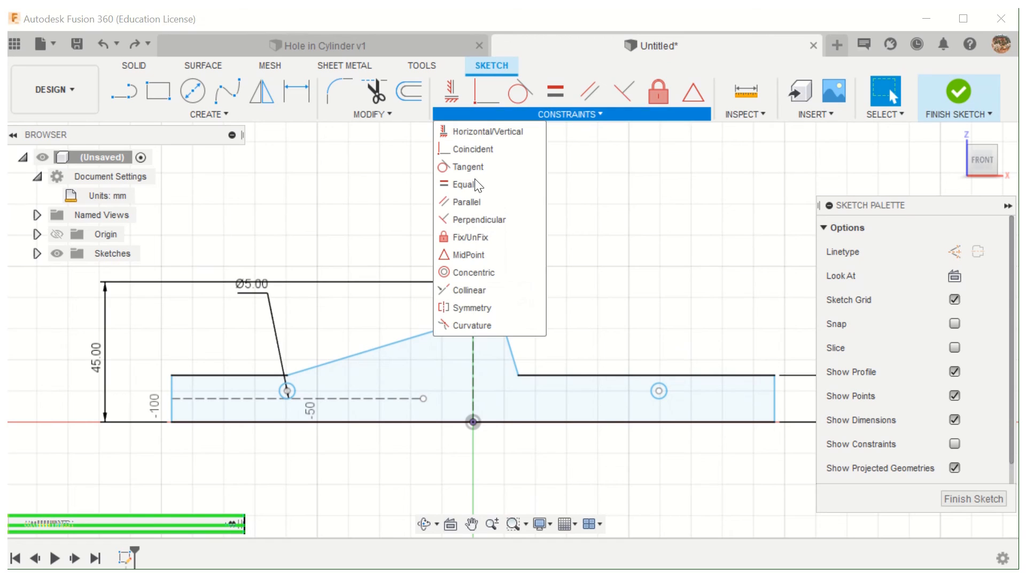
click(455, 307)
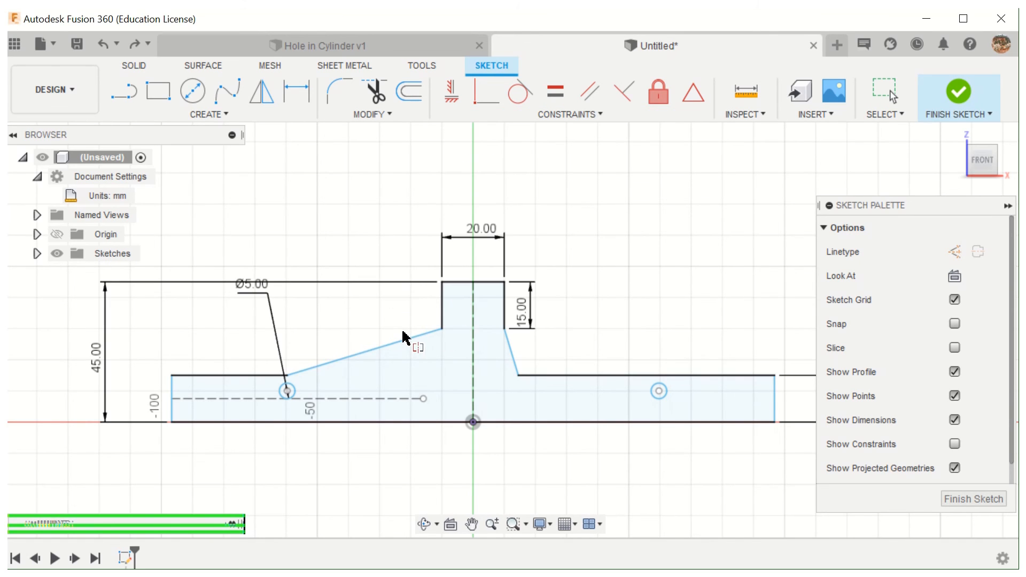
click(514, 357)
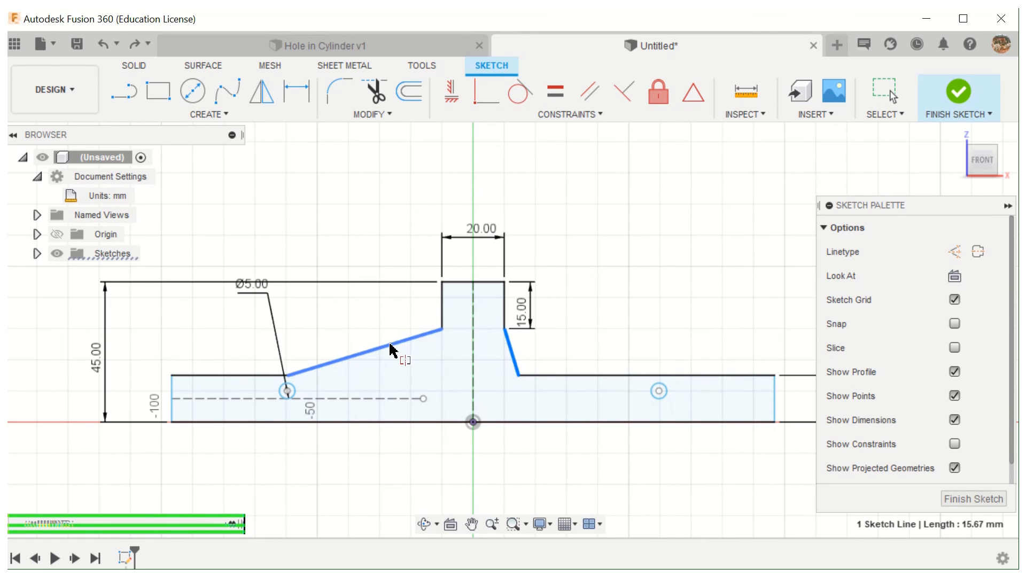
click(391, 351)
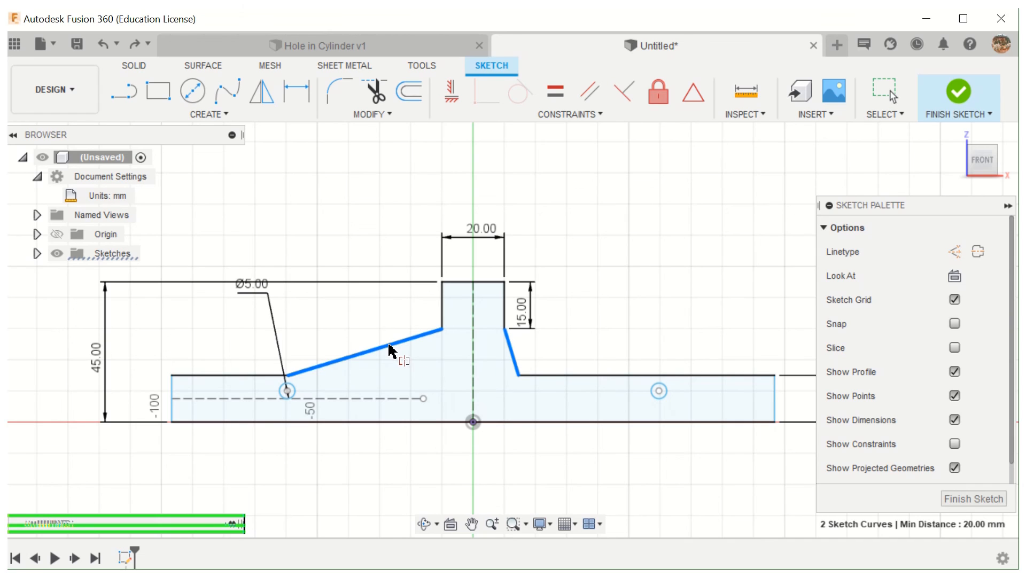
click(473, 351)
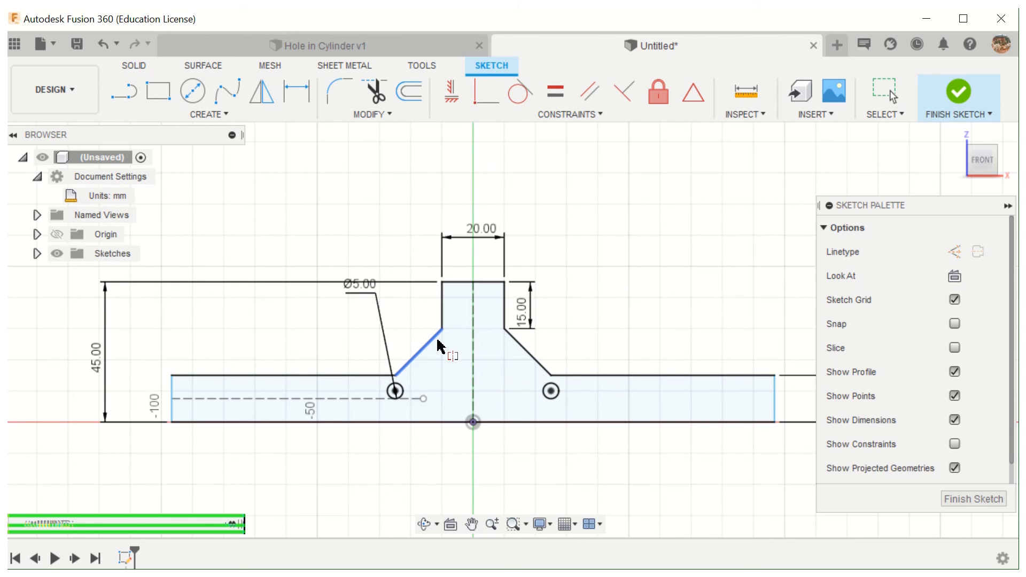
- Dimension the full width of the profile's bottom edge to 100 mm, placing the dimension below the profile
click(296, 96)
click(368, 422)
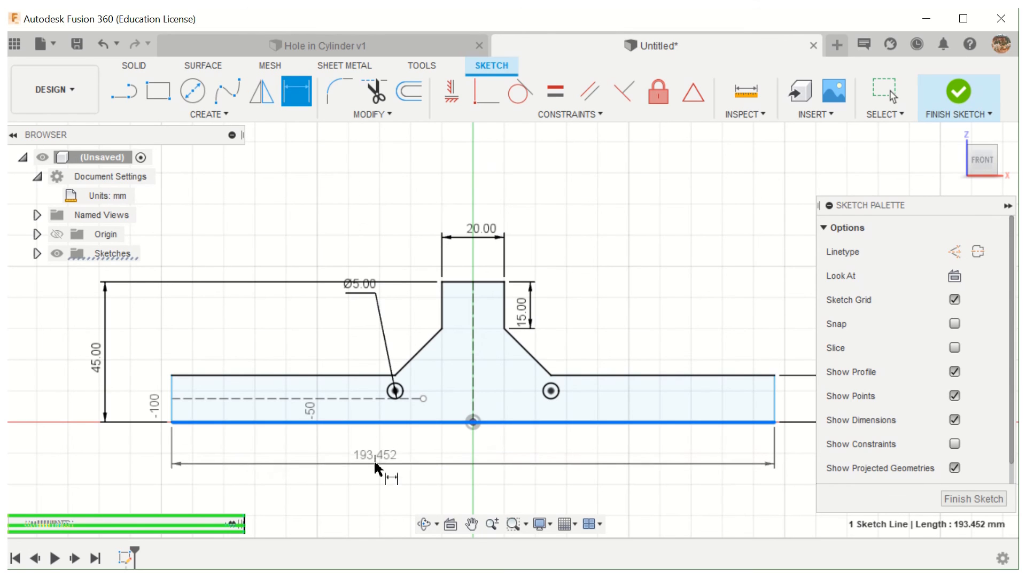
click(375, 466)
text(100)
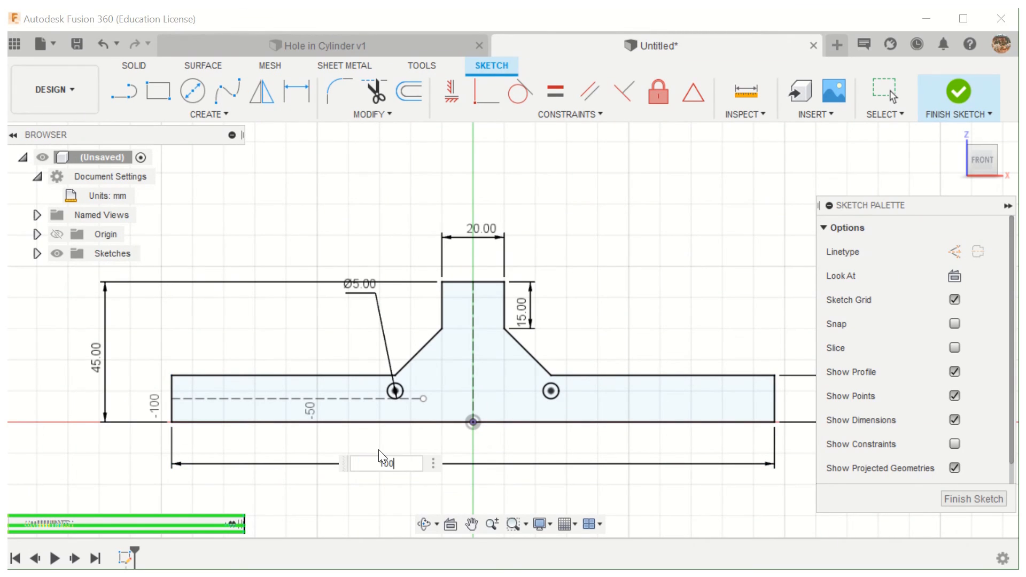
key(Return)
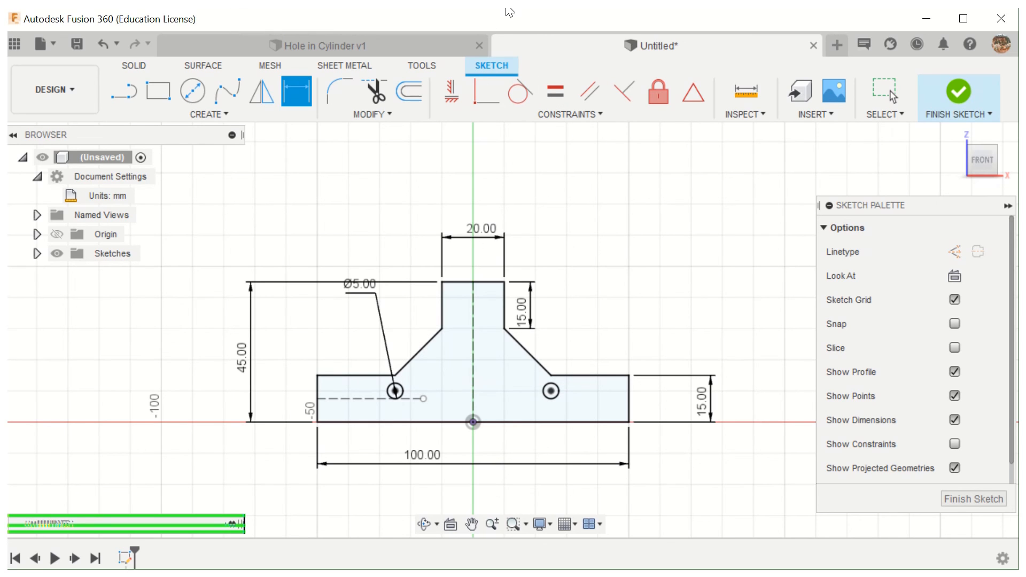
- Set the overall width dimension of the profile's base to 125 mm
mouse_move(495, 10)
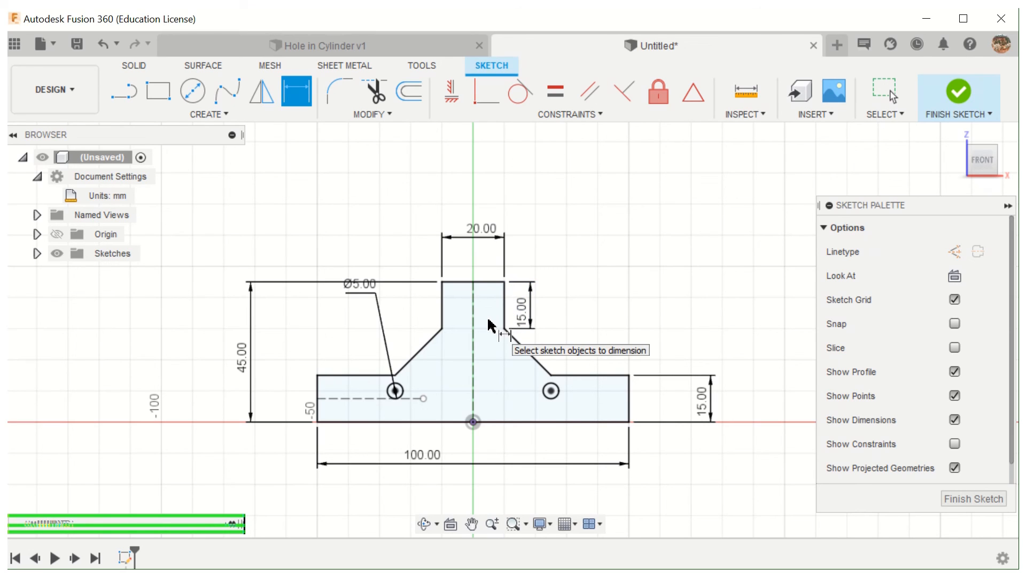
double_click(422, 458)
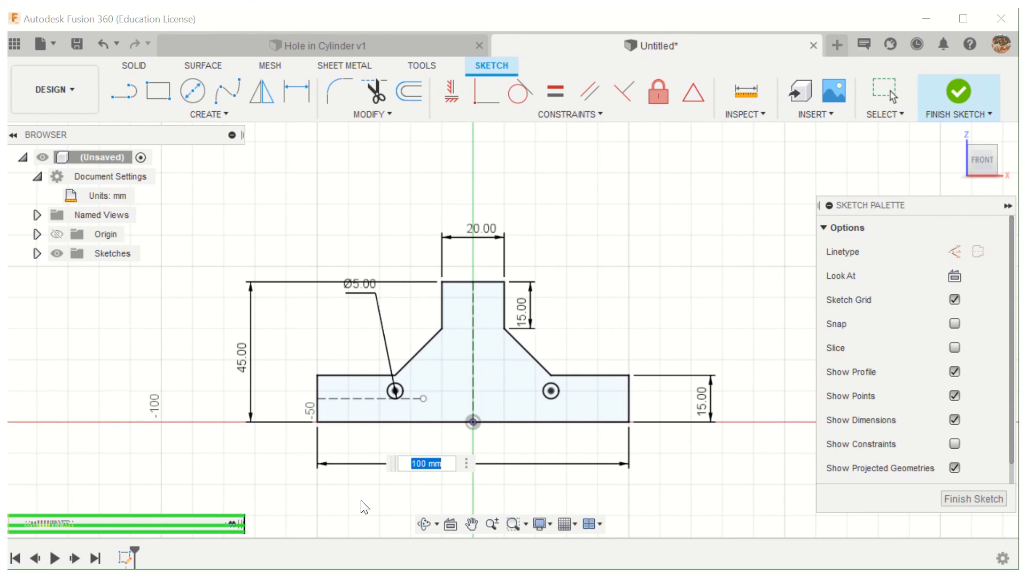
text(125)
key(Return)
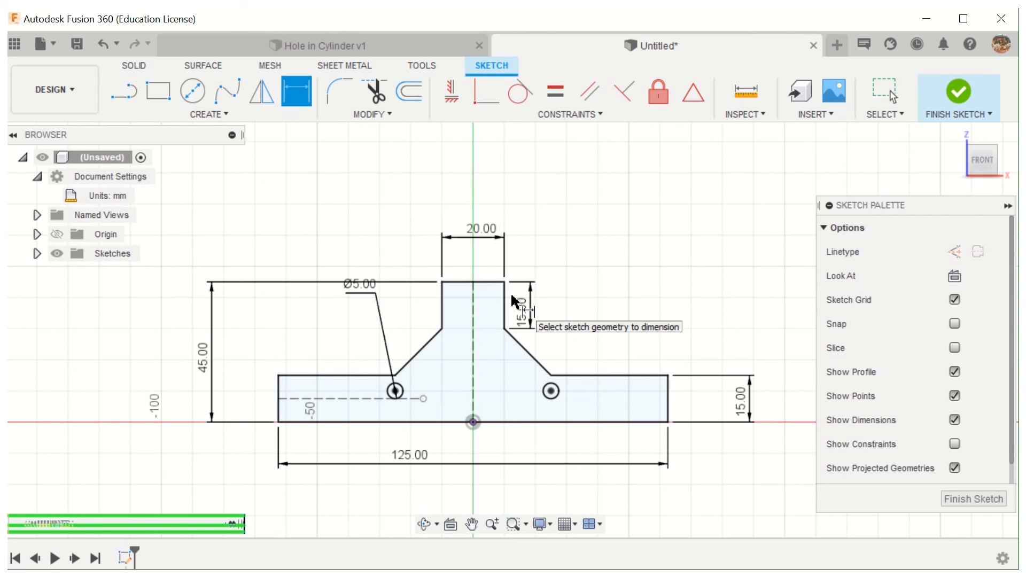
- Set the overall width dimension of the profile's base back to 100 mm
double_click(408, 456)
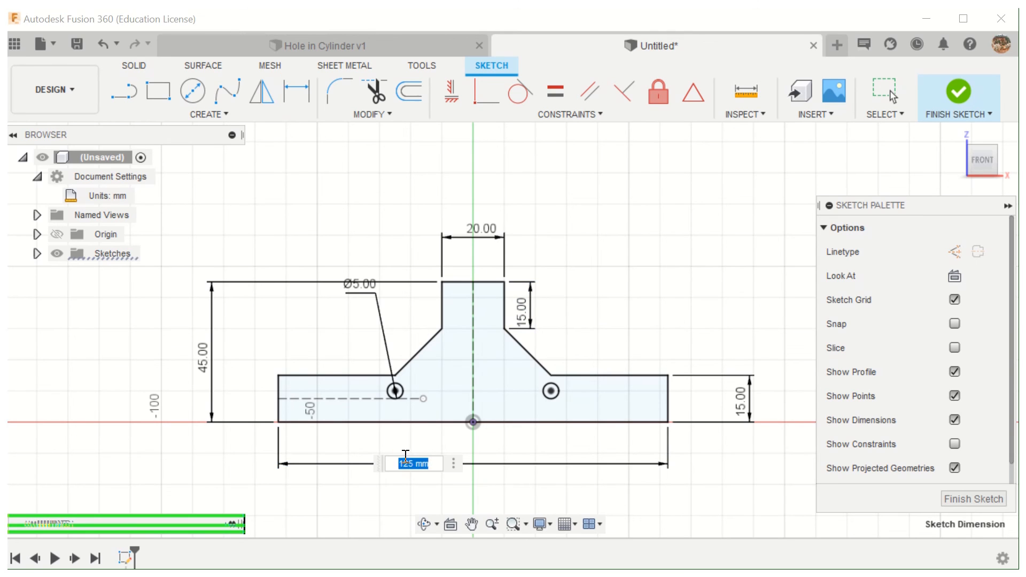
text(180)
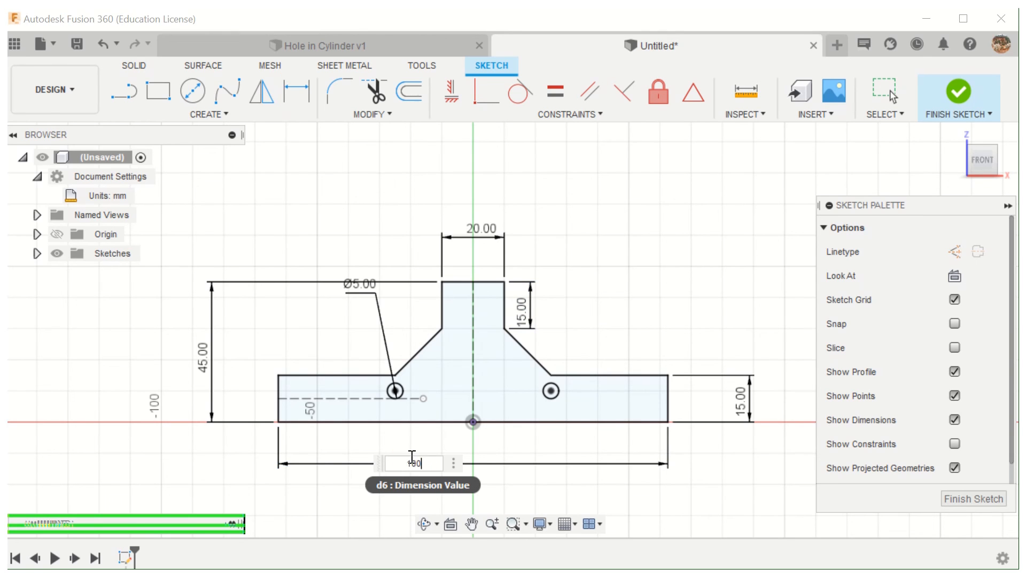
key(Return)
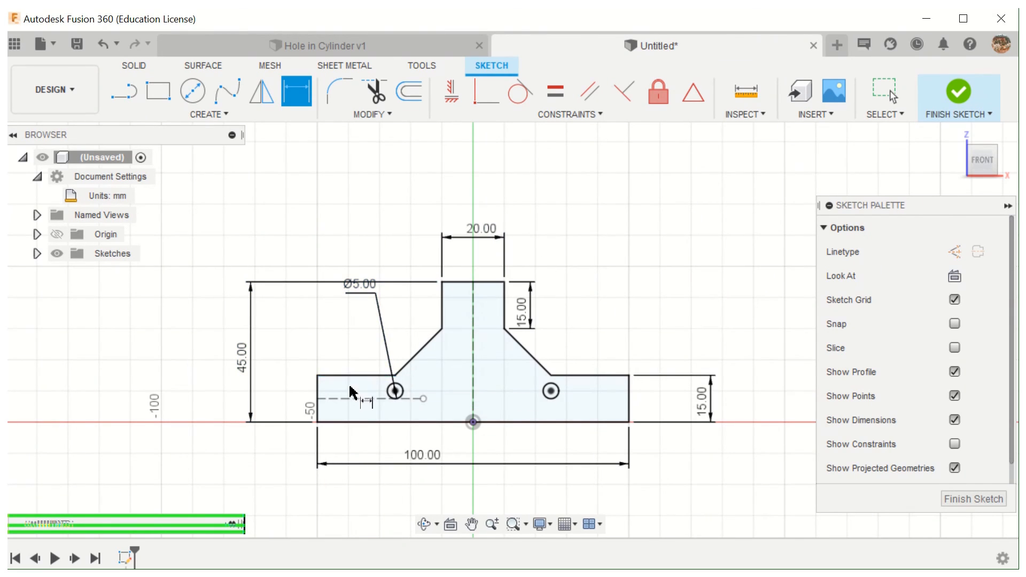
- Set the profile's overall height dimension to 60 mm and then increase it to 80 mm
click(251, 406)
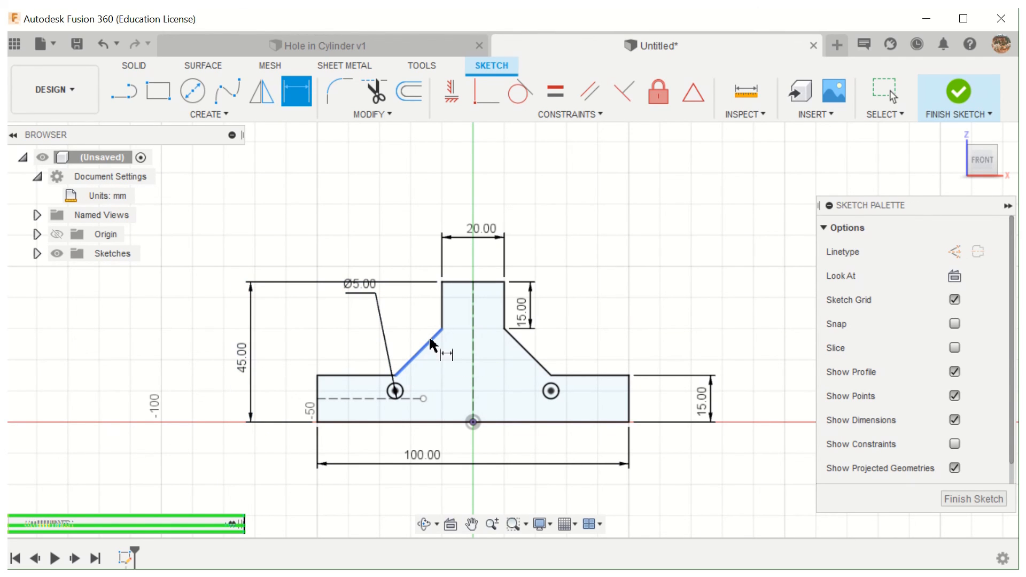
double_click(251, 364)
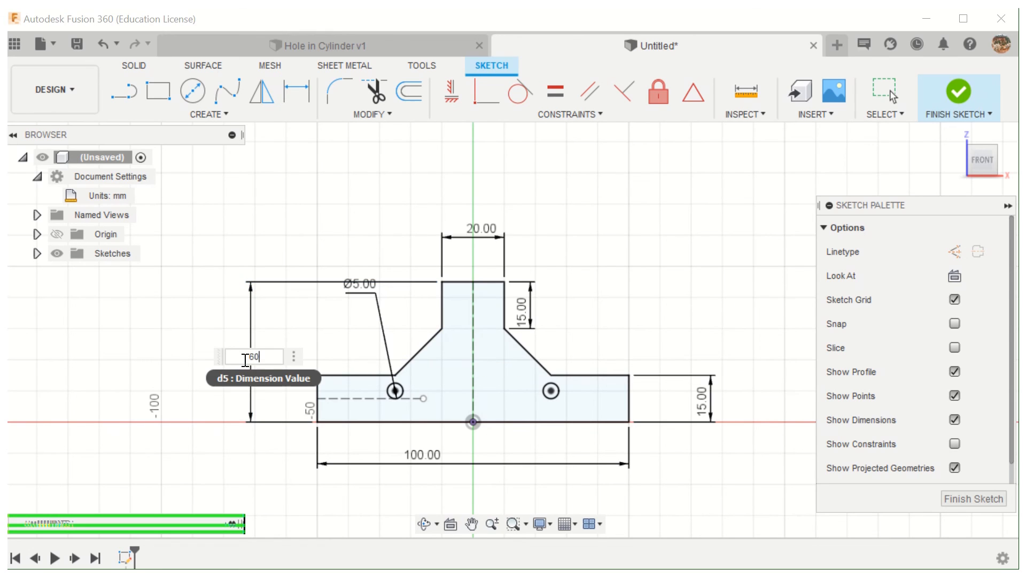
key(Return)
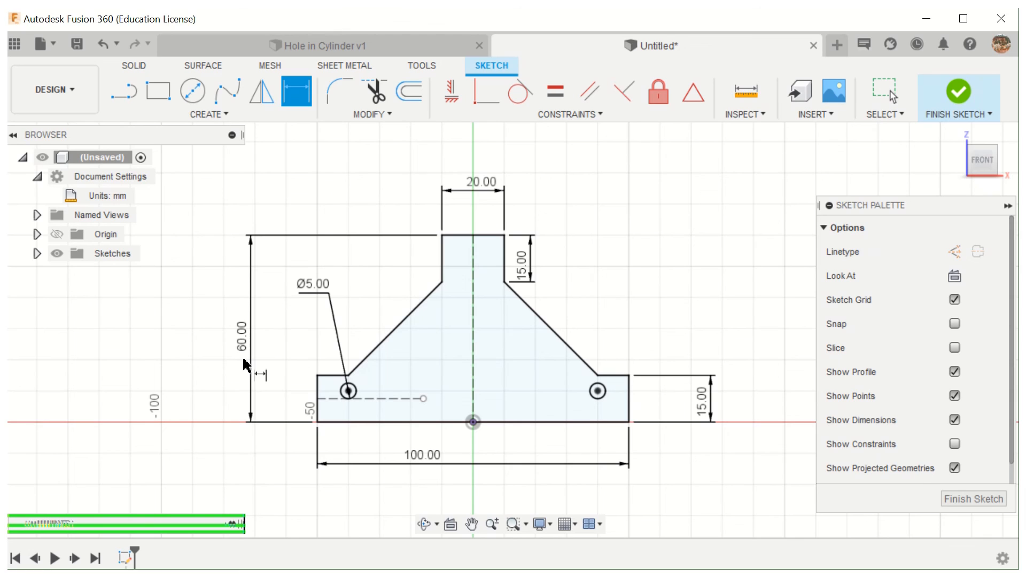
double_click(242, 337)
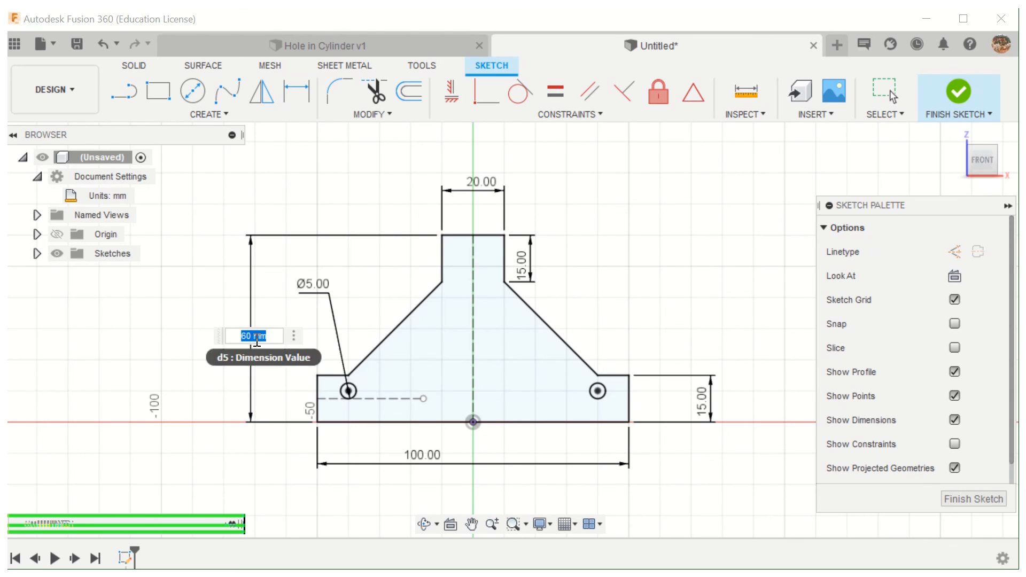
text(80)
key(Return)
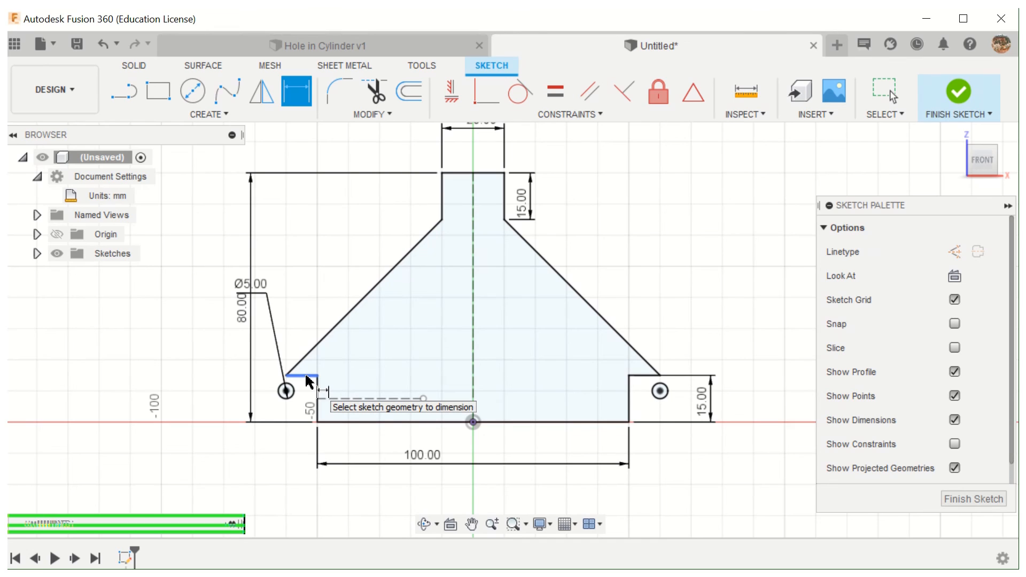
- Set the profile's overall height dimension back to 45 mm
double_click(241, 309)
text(45)
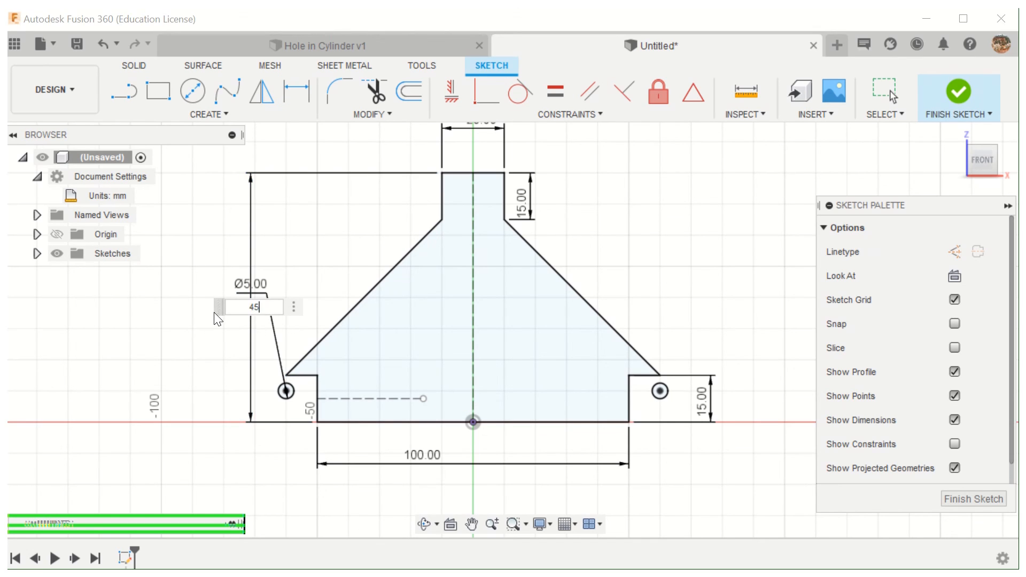
key(Return)
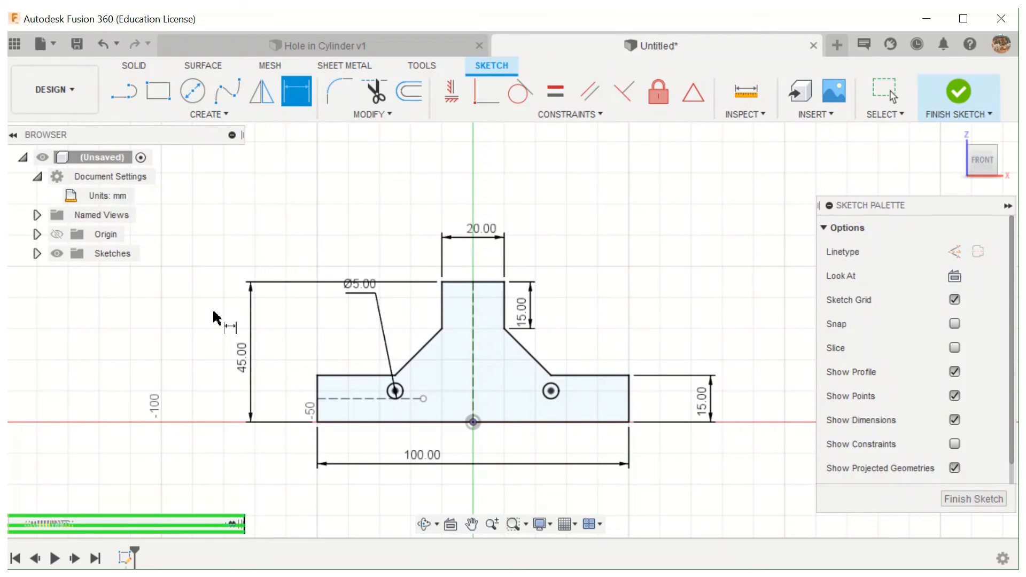